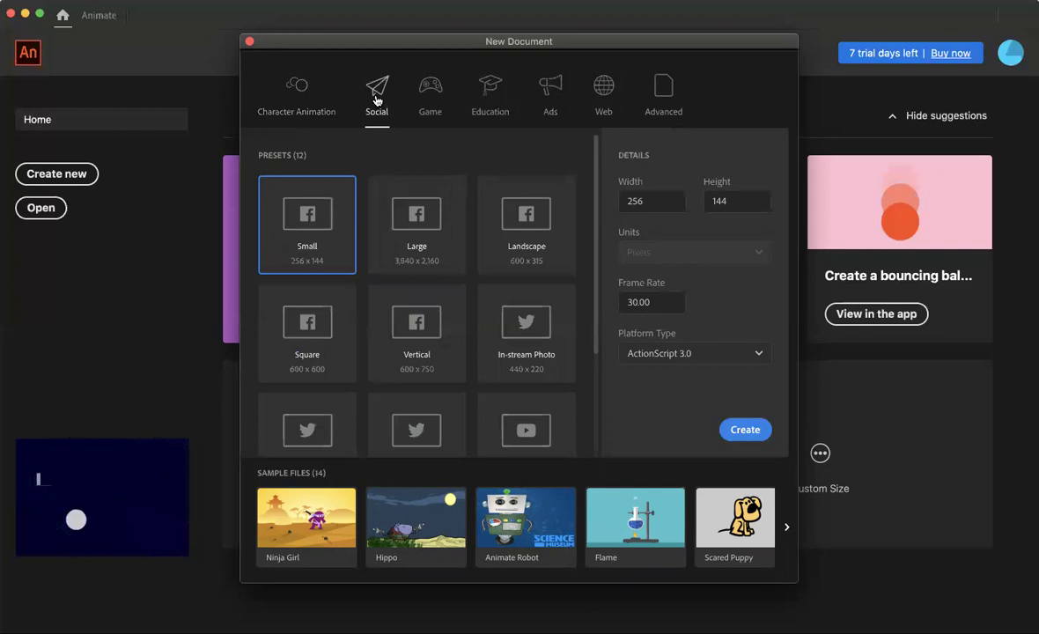
# Step: Browse the new-document preset categories and create an Advanced HTML5 Canvas document at 550 × 400 pixels and 24 fps
pyautogui.click(432, 95)
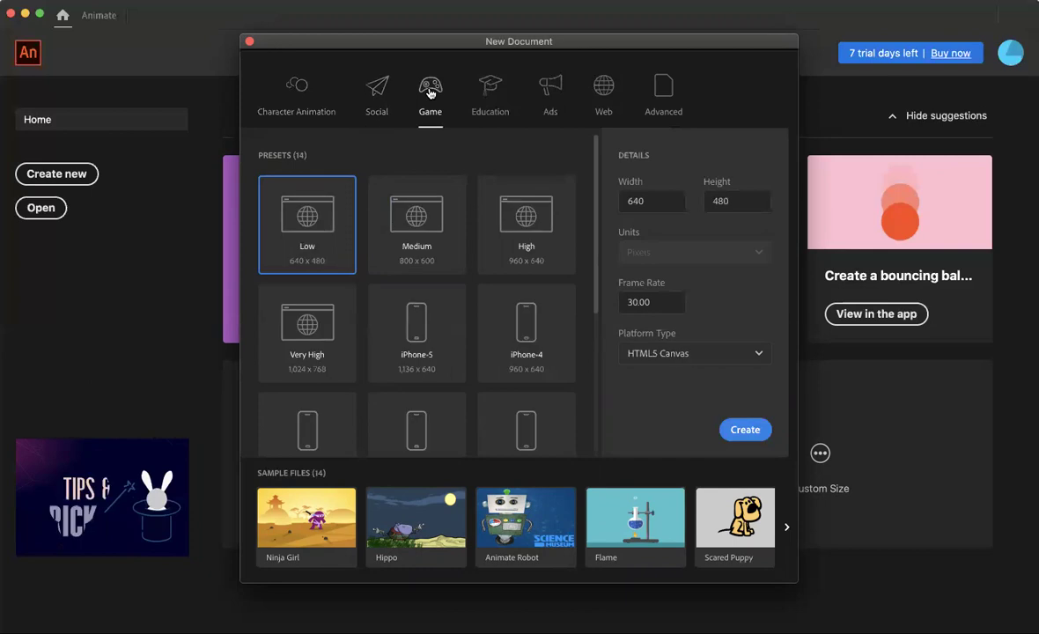
pyautogui.click(493, 93)
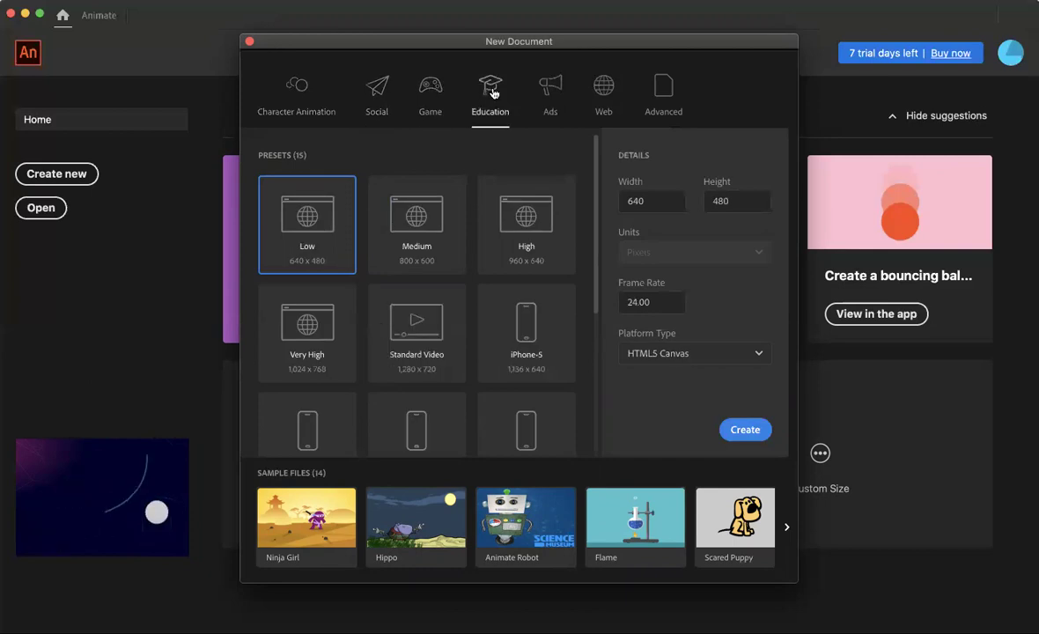
pyautogui.click(555, 100)
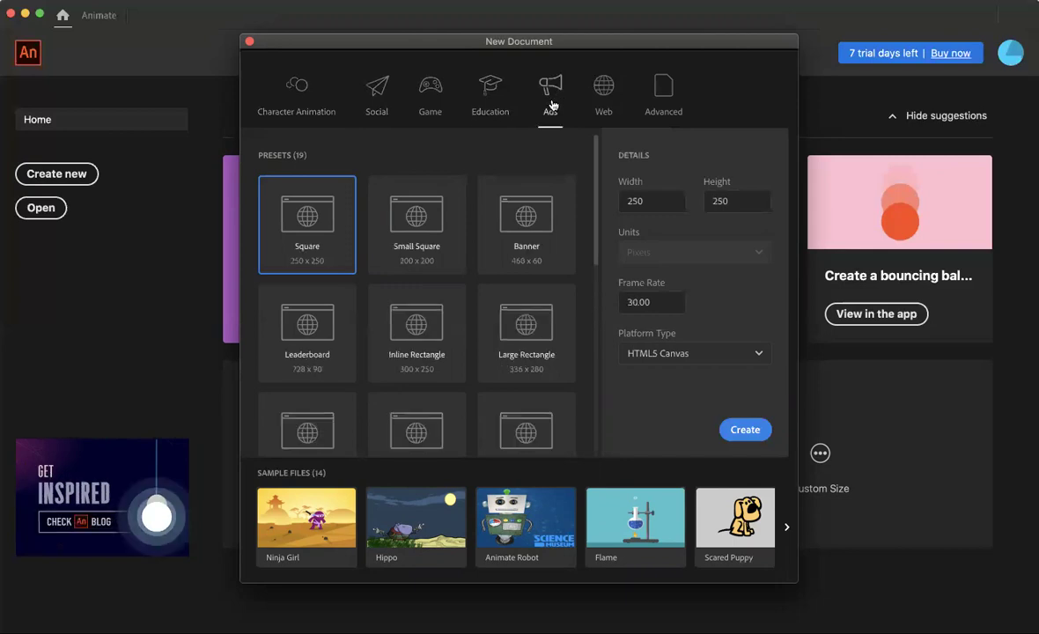
pyautogui.click(605, 87)
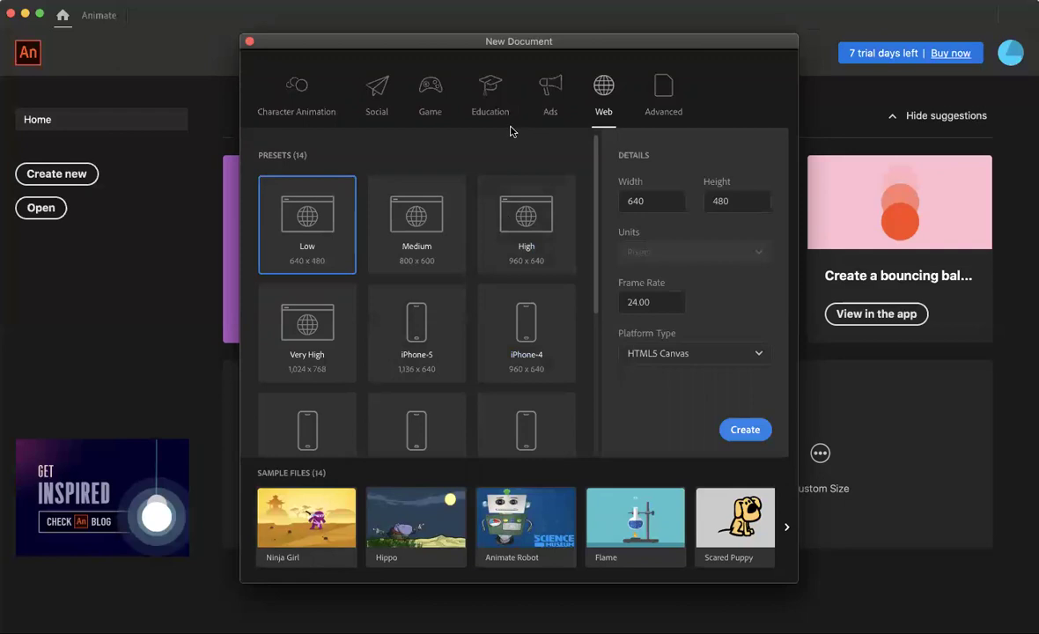
pyautogui.click(666, 92)
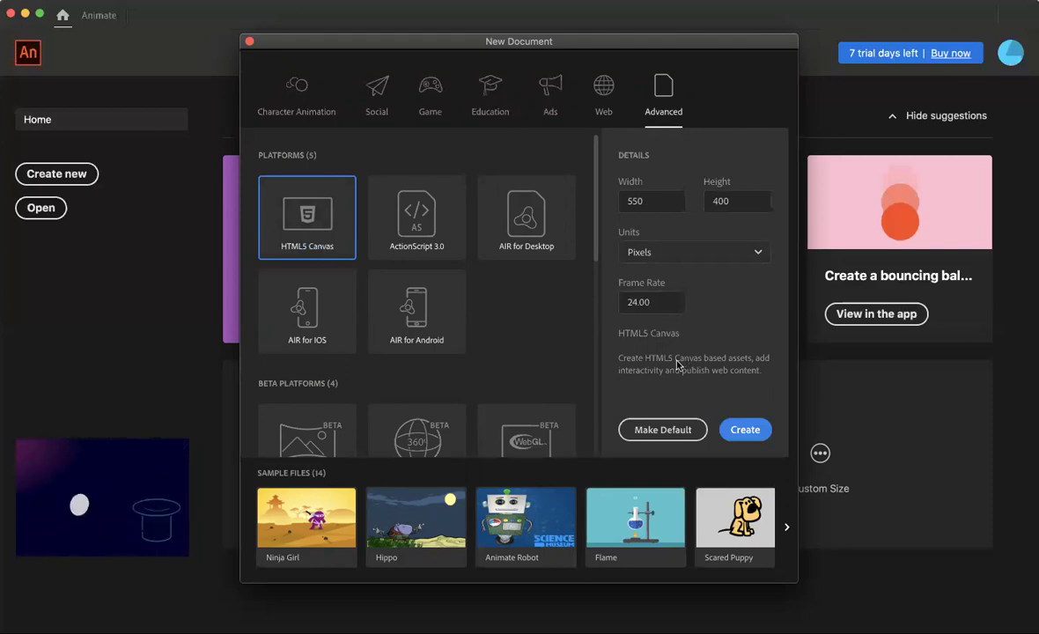
pyautogui.click(746, 434)
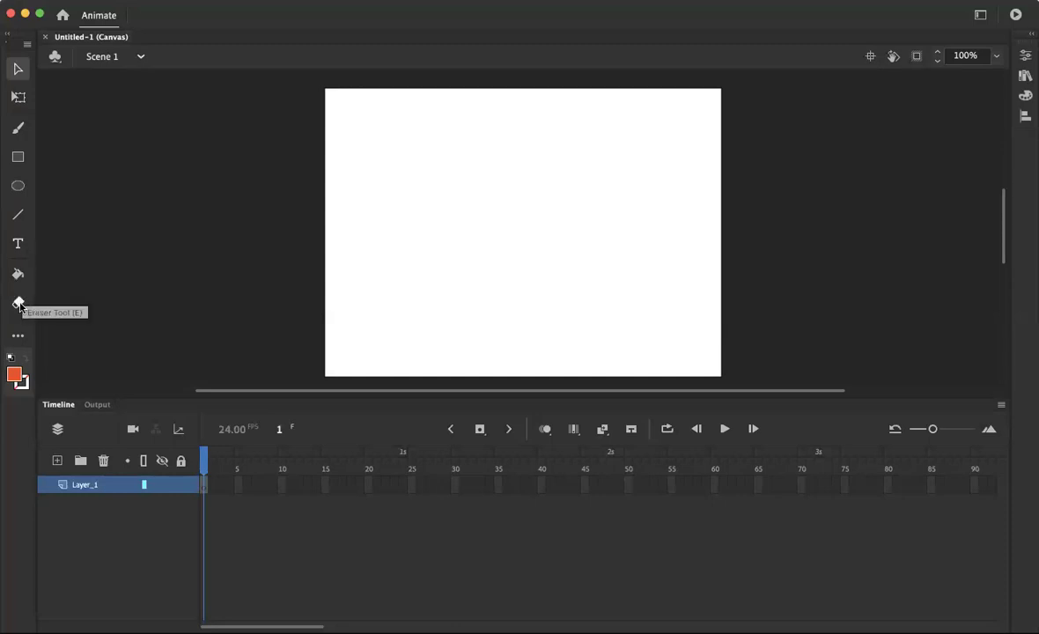
# Step: Widen the tools panel to two columns and look through the extra tools available for it
pyautogui.click(17, 338)
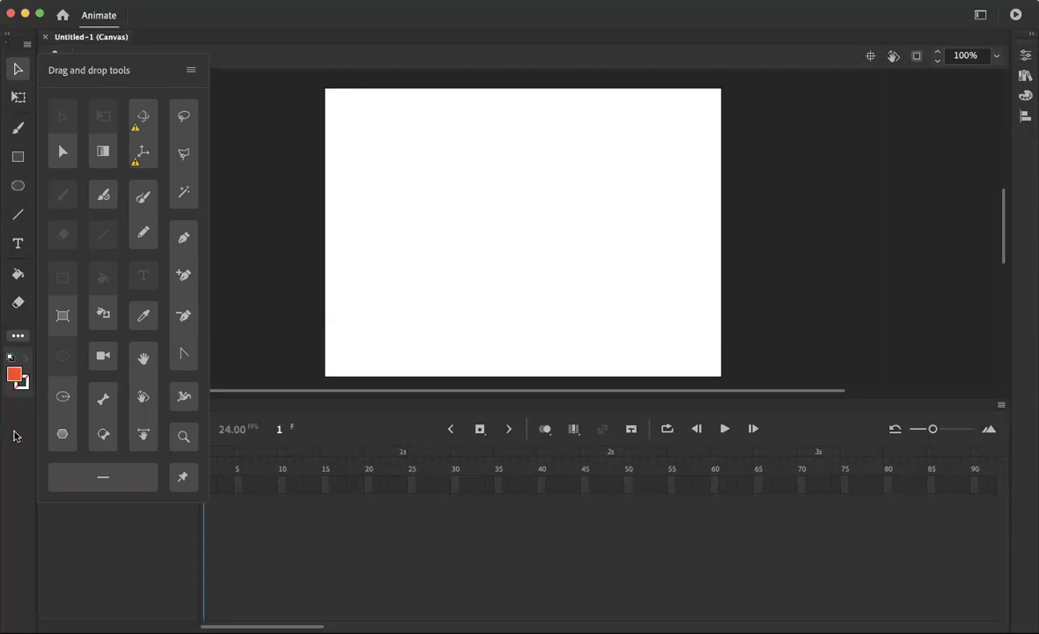
pyautogui.click(25, 309)
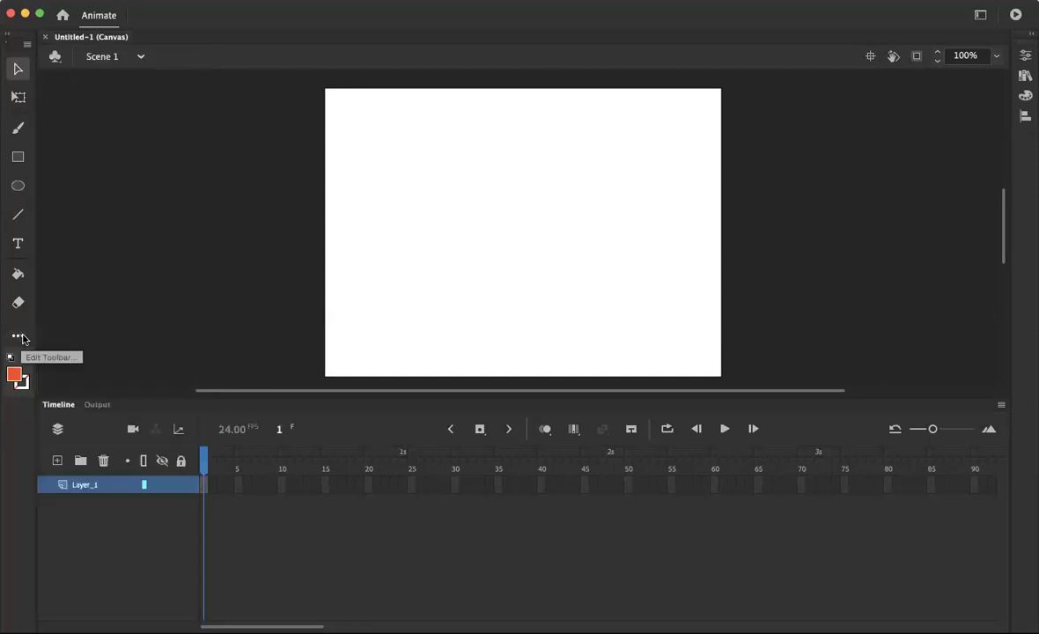
pyautogui.moveTo(36, 330); pyautogui.dragTo(75, 326)
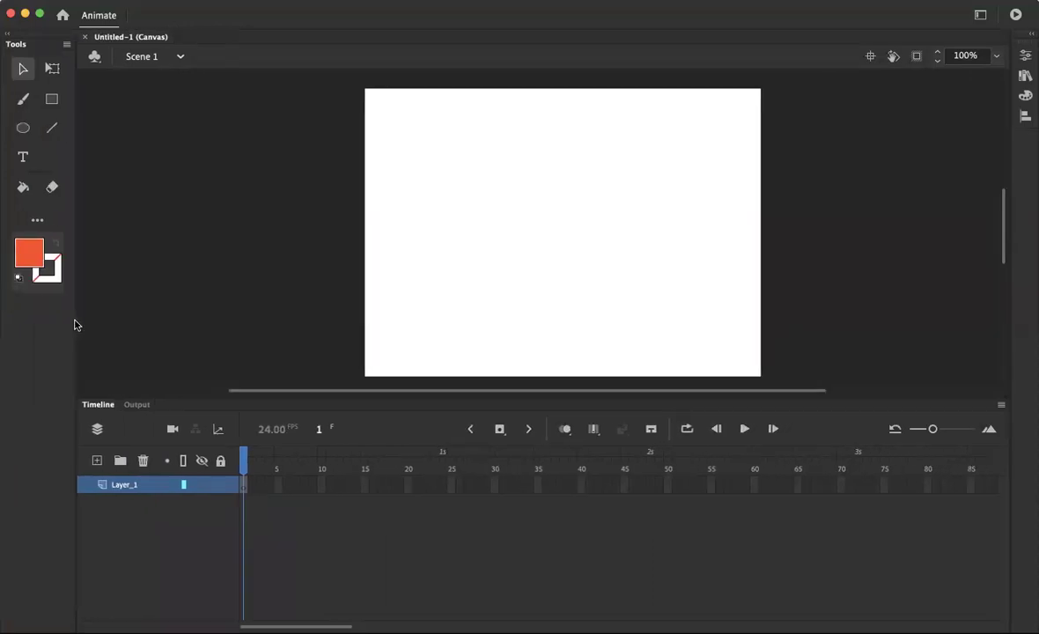
pyautogui.click(37, 219)
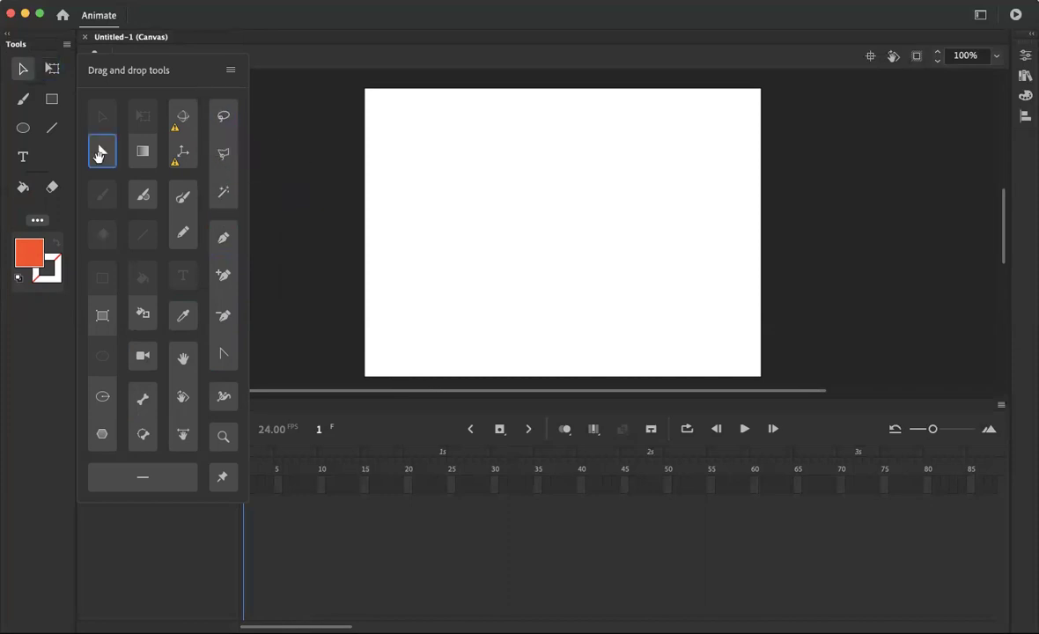
pyautogui.click(38, 221)
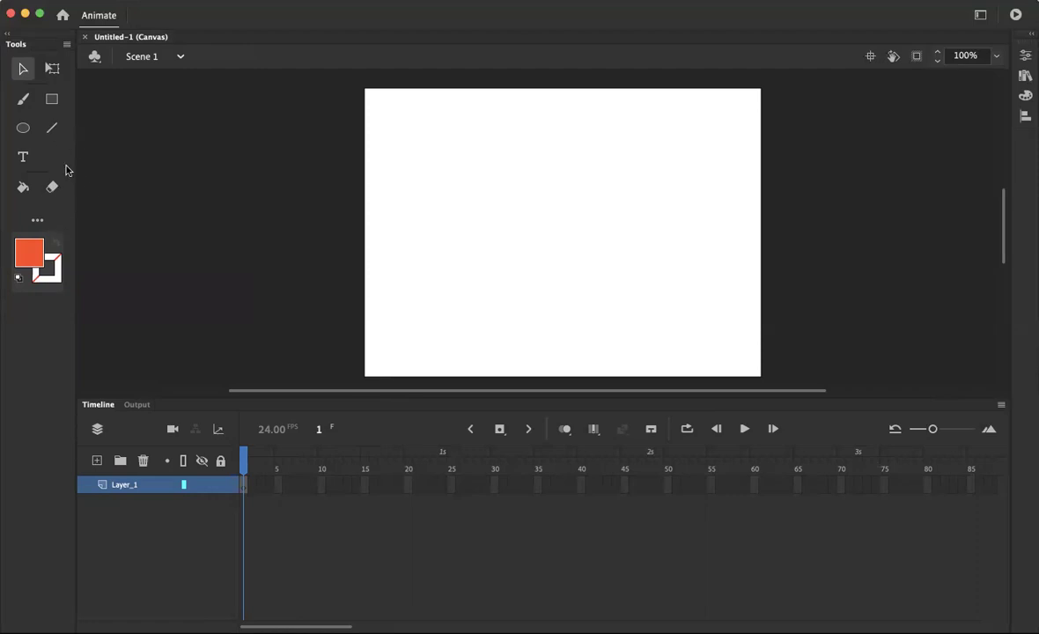
# Step: Draw an orange rectangle without a stroke near the stage's upper-left corner and move it toward the middle
pyautogui.click(53, 103)
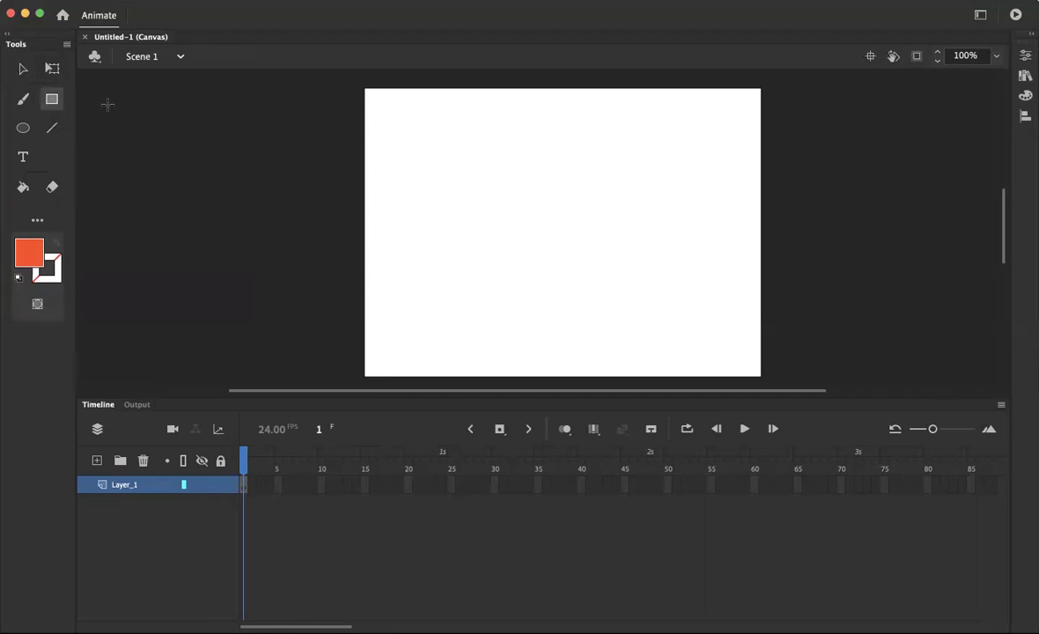
pyautogui.moveTo(394, 116); pyautogui.dragTo(496, 177)
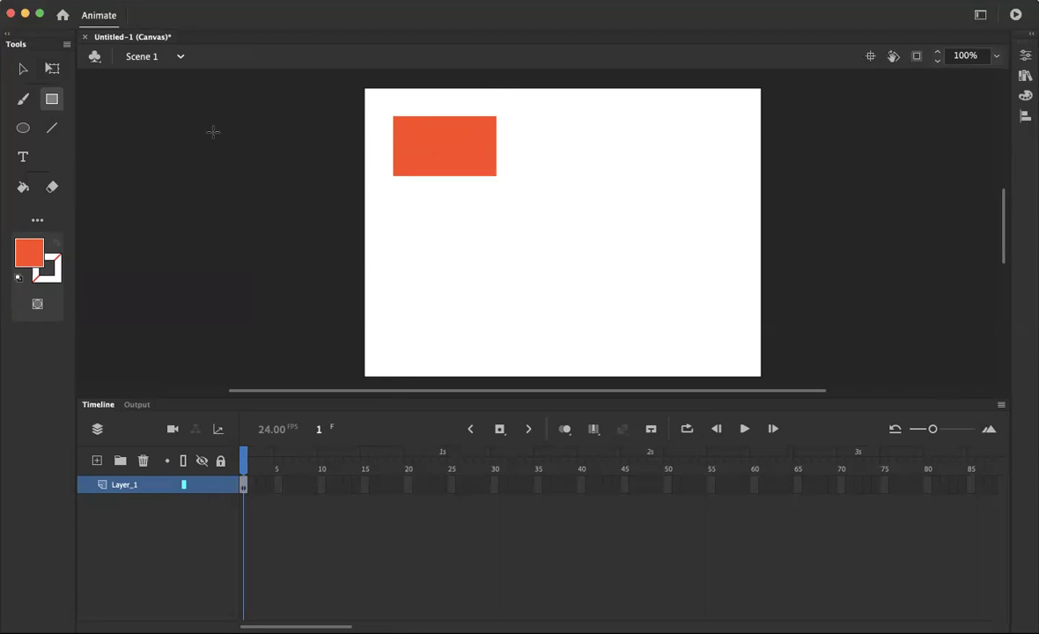
pyautogui.press('v')
pyautogui.moveTo(464, 162); pyautogui.dragTo(572, 256)
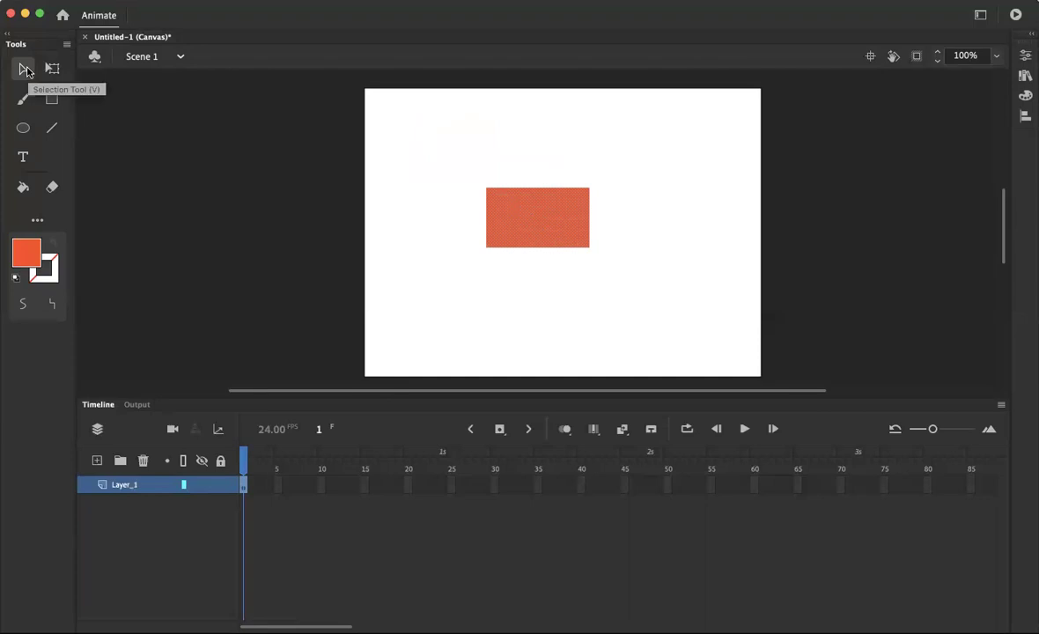
# Step: Move the orange rectangle to the stage's lower-left area, deselect and reselect it, and bring it back to the middle
pyautogui.moveTo(517, 209); pyautogui.dragTo(444, 304)
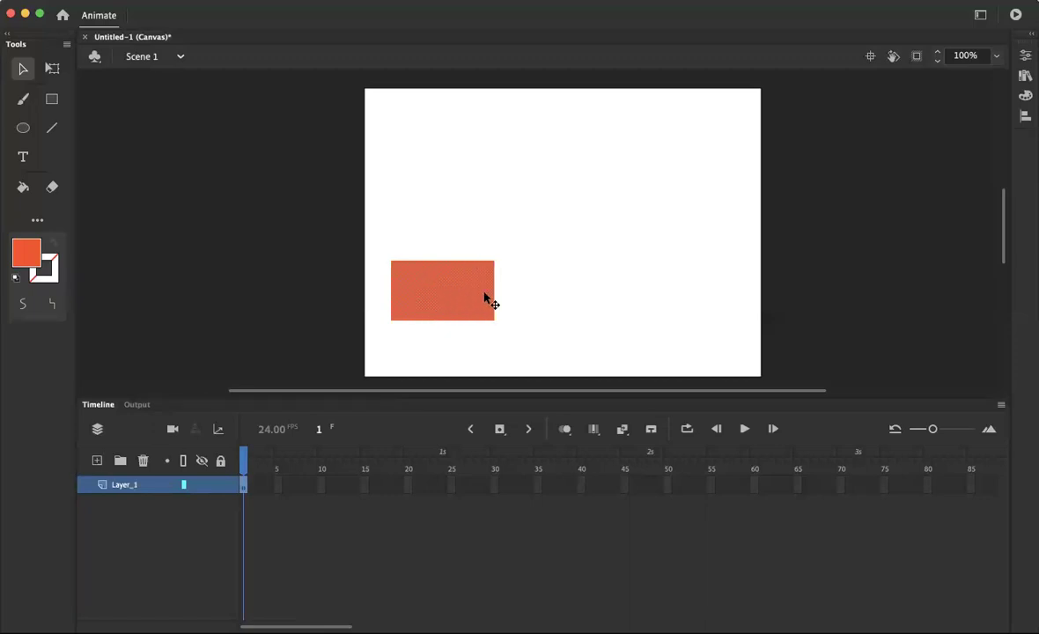
pyautogui.click(491, 234)
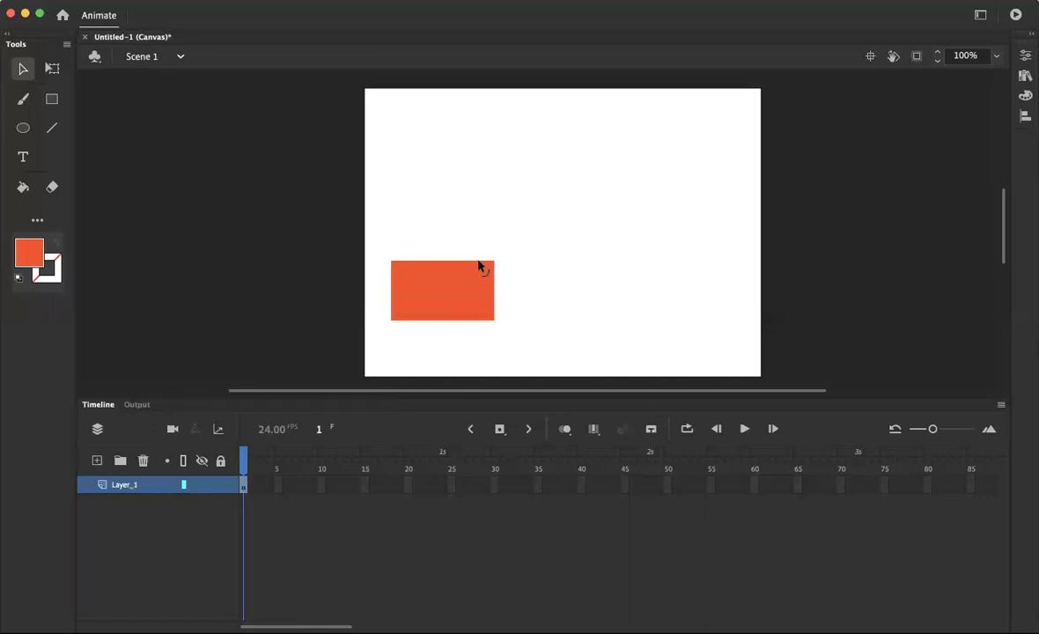
pyautogui.click(458, 292)
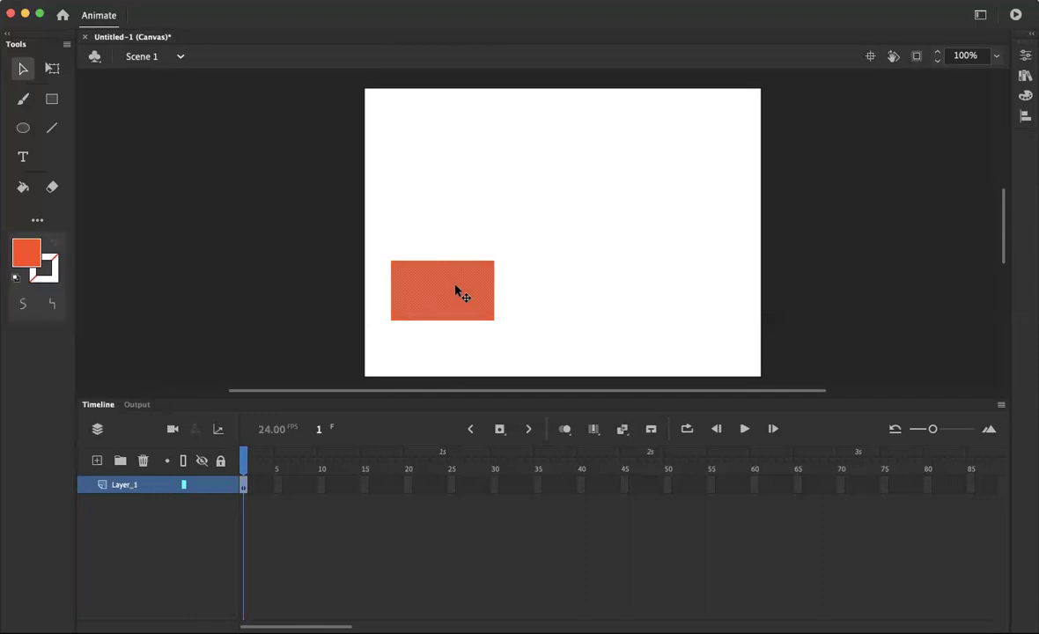
pyautogui.moveTo(464, 290); pyautogui.dragTo(560, 224)
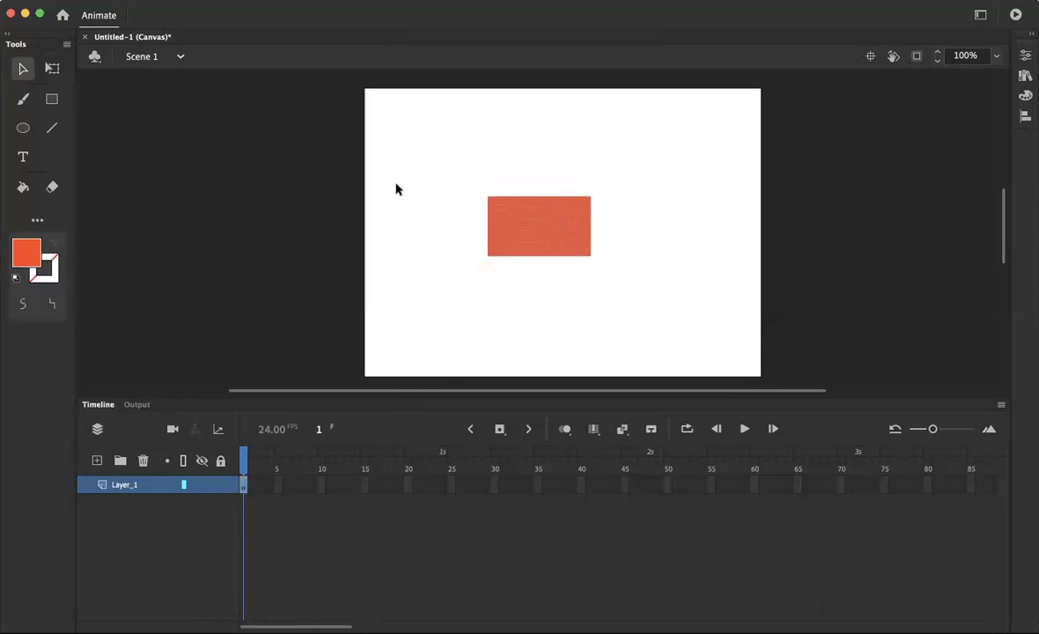
# Step: Nudge the selected orange rectangle a short distance to the right in small steps
pyautogui.press('Right')
pyautogui.press('Right')
pyautogui.press('Right')
pyautogui.press('Right')
pyautogui.press('Right')
pyautogui.press('Right')
pyautogui.press('Right')
pyautogui.press('Right')
pyautogui.press('Right')
pyautogui.press('Right')
pyautogui.press('Right')
pyautogui.press('Right')
pyautogui.press('Right')
pyautogui.press('Right')
pyautogui.press('Right')
pyautogui.press('Right')
pyautogui.press('Right')
pyautogui.press('Right')
pyautogui.press('Right')
pyautogui.press('Right')
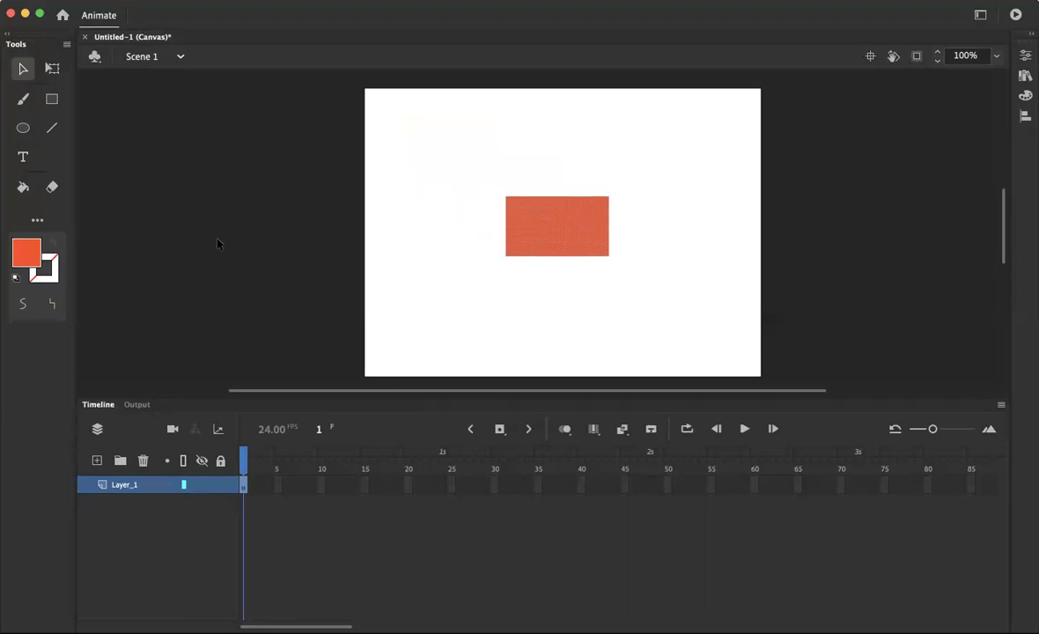
# Step: Fill the rectangle with white (#FFFFFF), select it on the blank stage, and shift it slightly downward
pyautogui.click(26, 252)
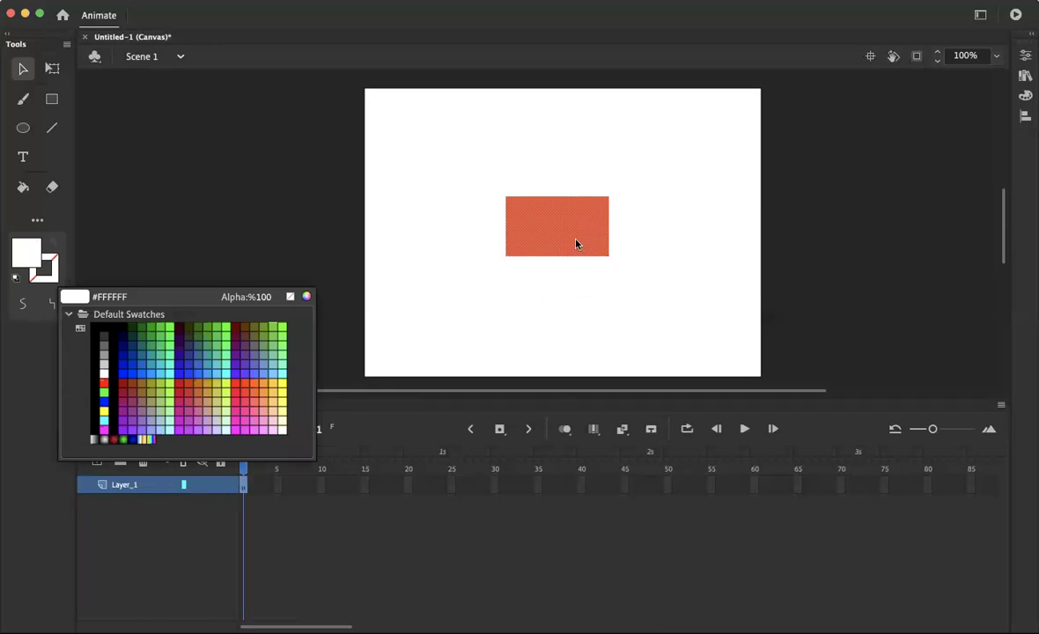
pyautogui.click(669, 277)
pyautogui.press('super+a')
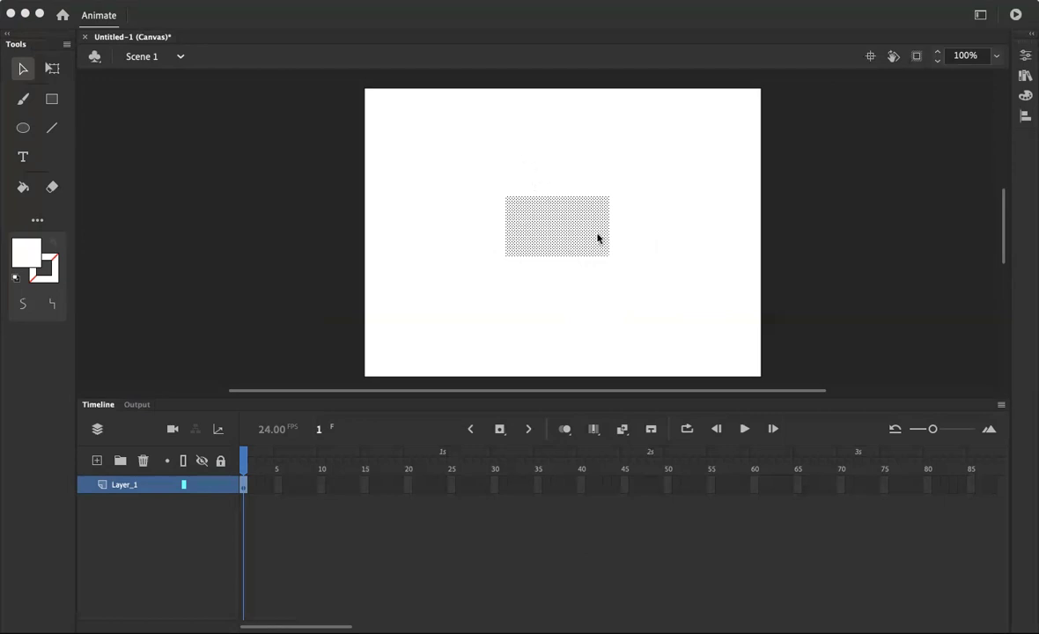
pyautogui.click(293, 16)
pyautogui.click(526, 186)
pyautogui.hotkey('ctrl', 'v')
pyautogui.moveTo(571, 238); pyautogui.dragTo(533, 248)
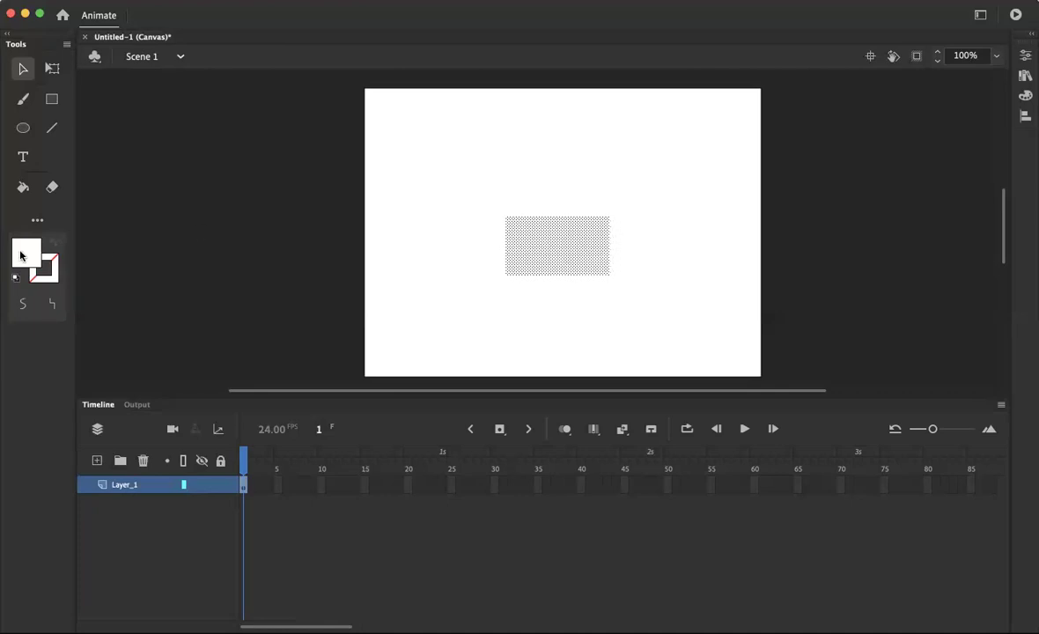
# Step: Fill the rectangle with blue and move it to the stage's upper-left area
pyautogui.click(27, 256)
pyautogui.click(220, 355)
pyautogui.click(519, 166)
pyautogui.moveTo(541, 241); pyautogui.dragTo(551, 230)
pyautogui.moveTo(455, 167)
pyautogui.mouseDown()
pyautogui.moveTo(421, 155)
pyautogui.moveTo(473, 160)
pyautogui.mouseUp()
pyautogui.click(457, 212)
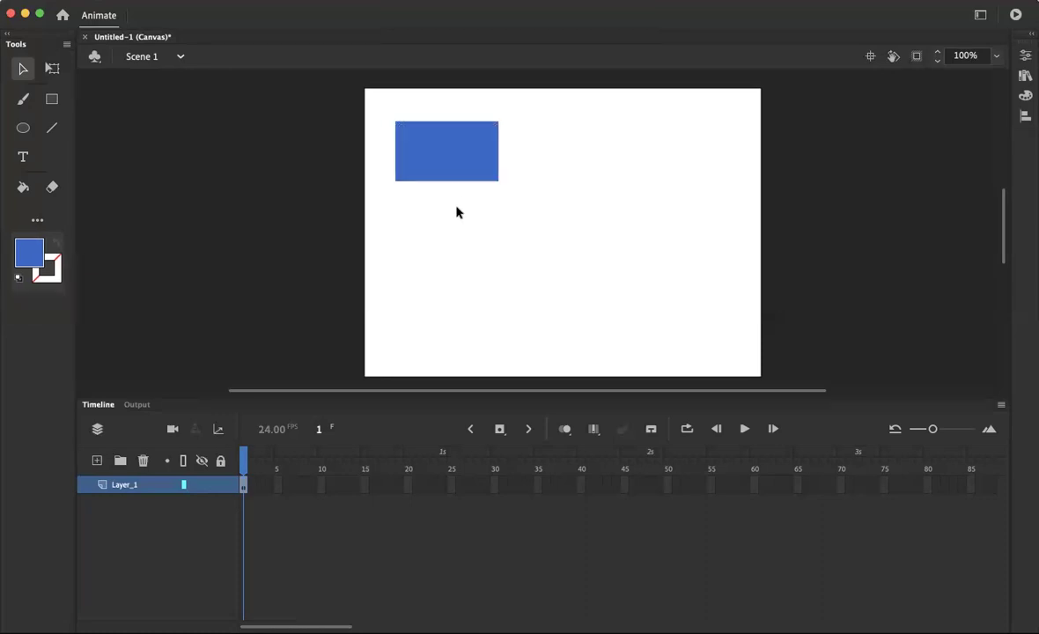
pyautogui.click(454, 178)
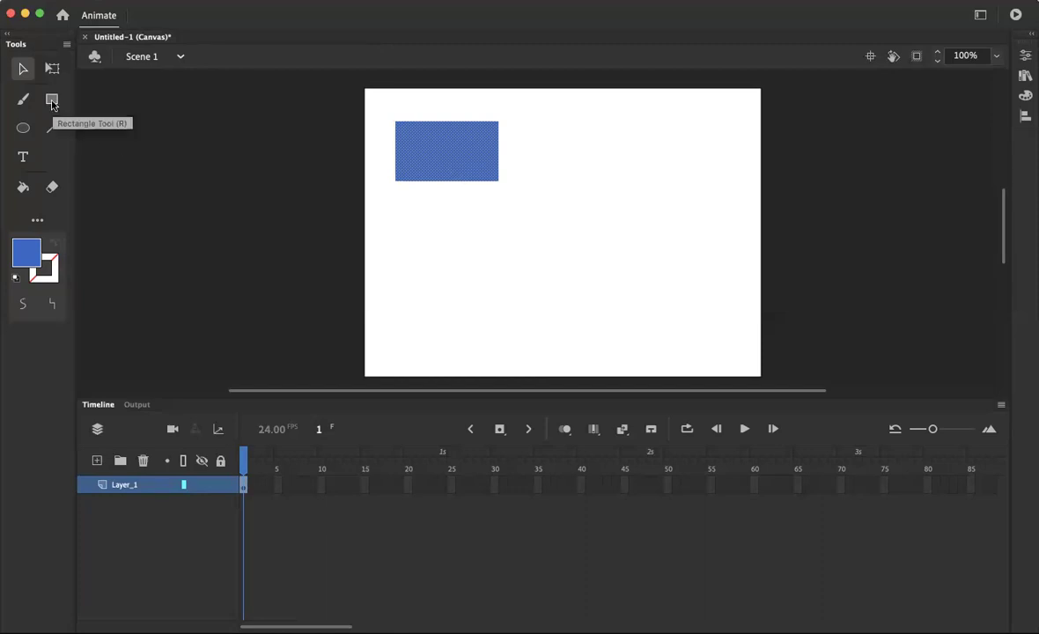
# Step: Turn on object drawing mode and draw a second blue rectangle in the stage's upper-right area
pyautogui.click(52, 101)
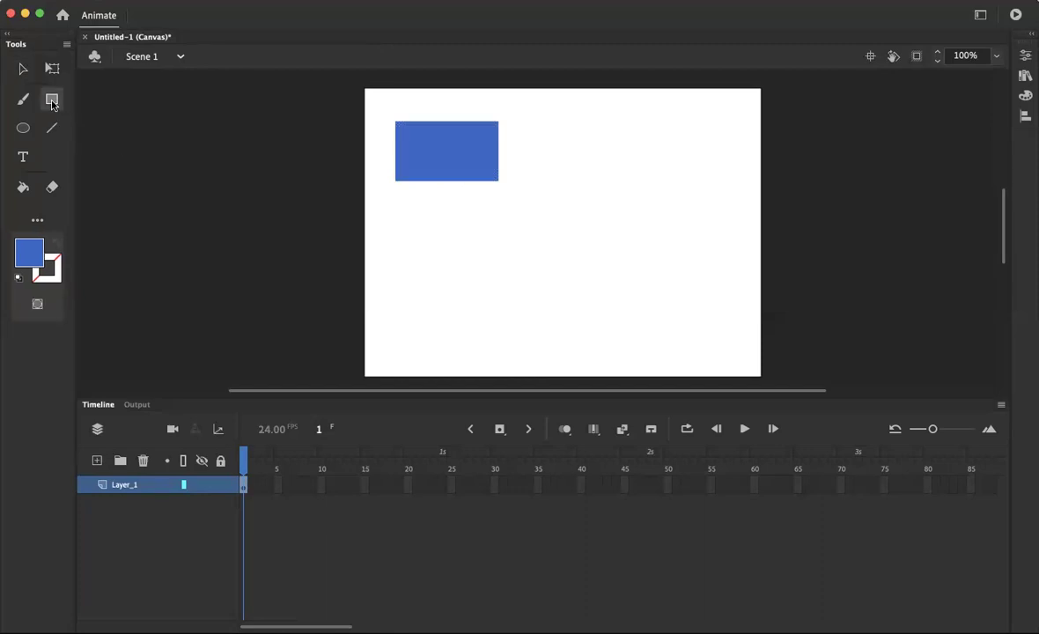
pyautogui.click(37, 305)
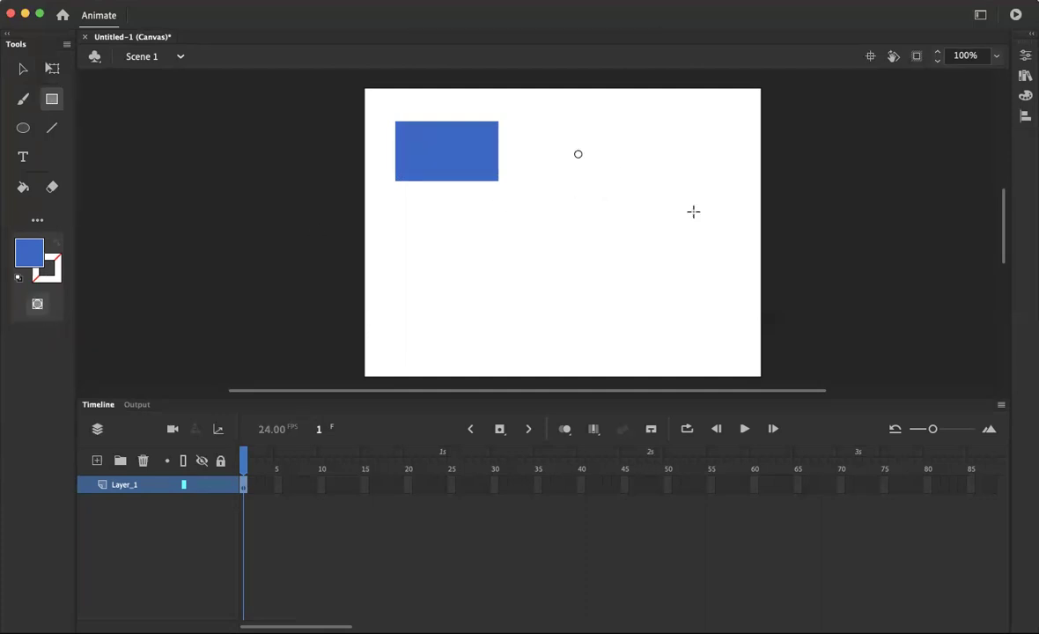
pyautogui.moveTo(576, 153); pyautogui.dragTo(698, 219)
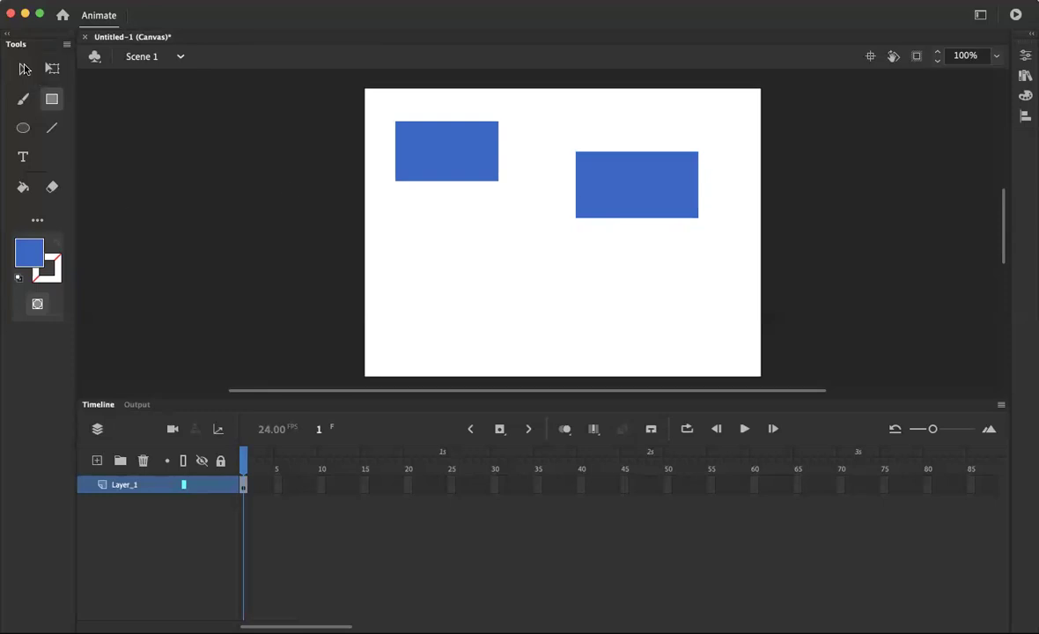
# Step: Change the fill of the upper-right rectangle to green and deselect it
pyautogui.click(23, 69)
pyautogui.click(599, 202)
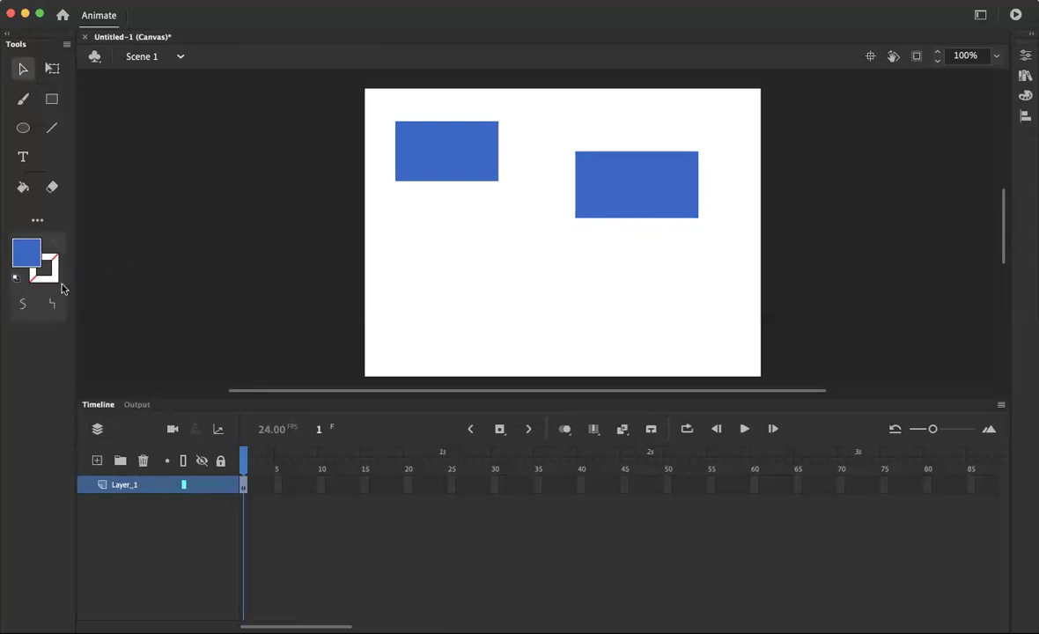
pyautogui.click(27, 252)
pyautogui.click(168, 343)
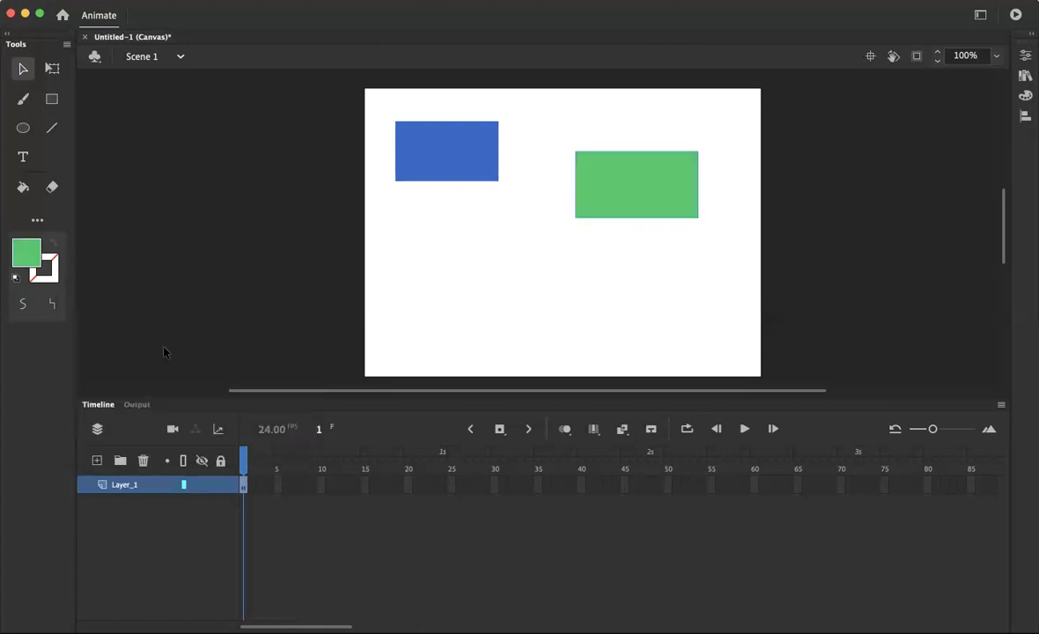
pyautogui.click(541, 241)
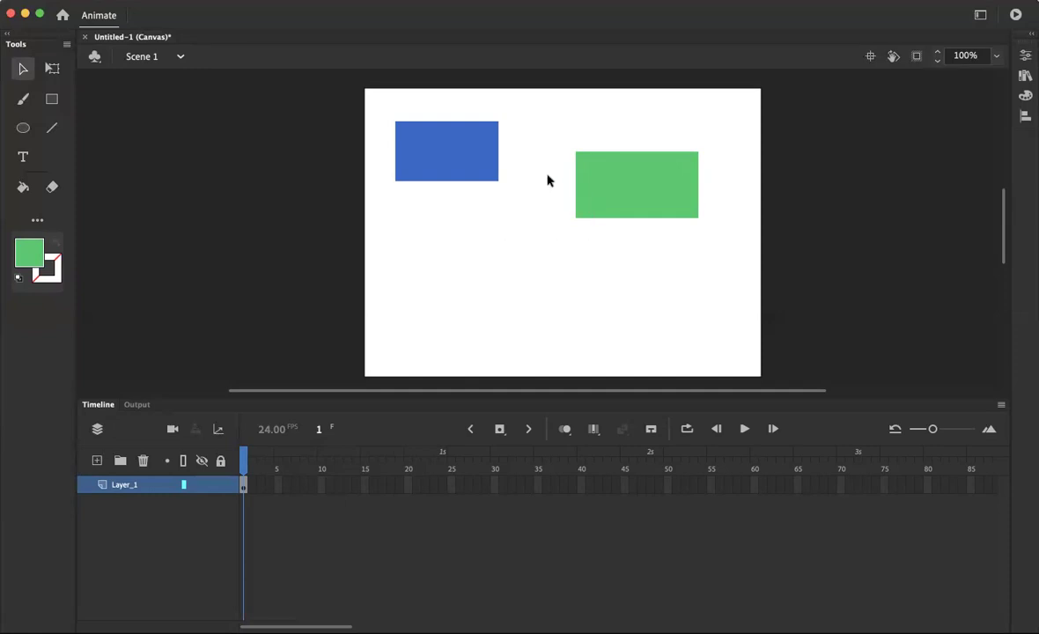
# Step: Move the blue rectangle slightly down and to the right, and deselect it
pyautogui.click(469, 172)
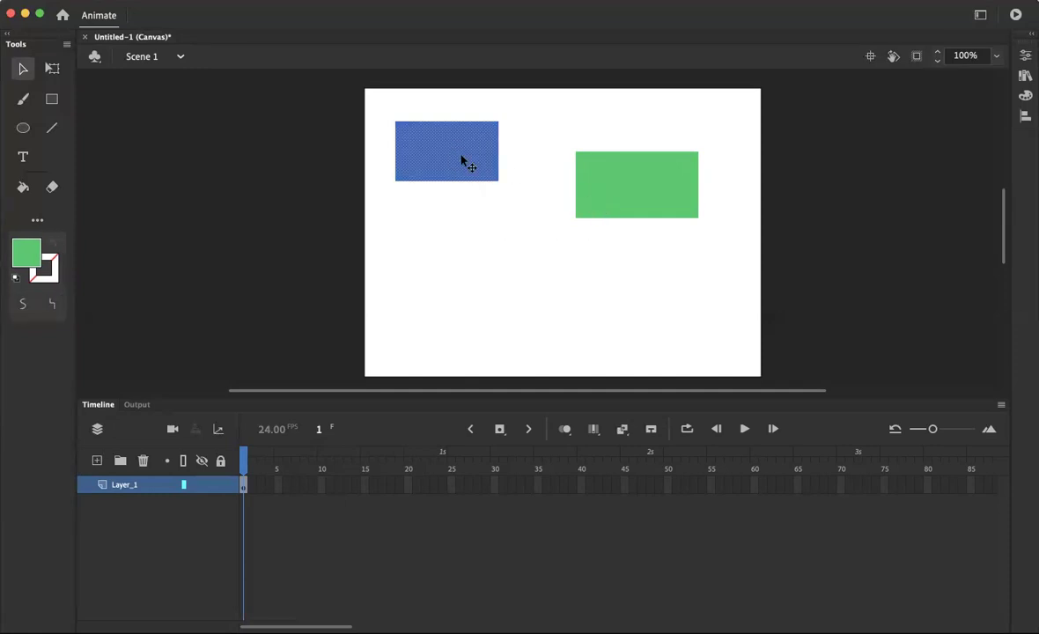
pyautogui.moveTo(471, 165); pyautogui.dragTo(457, 161)
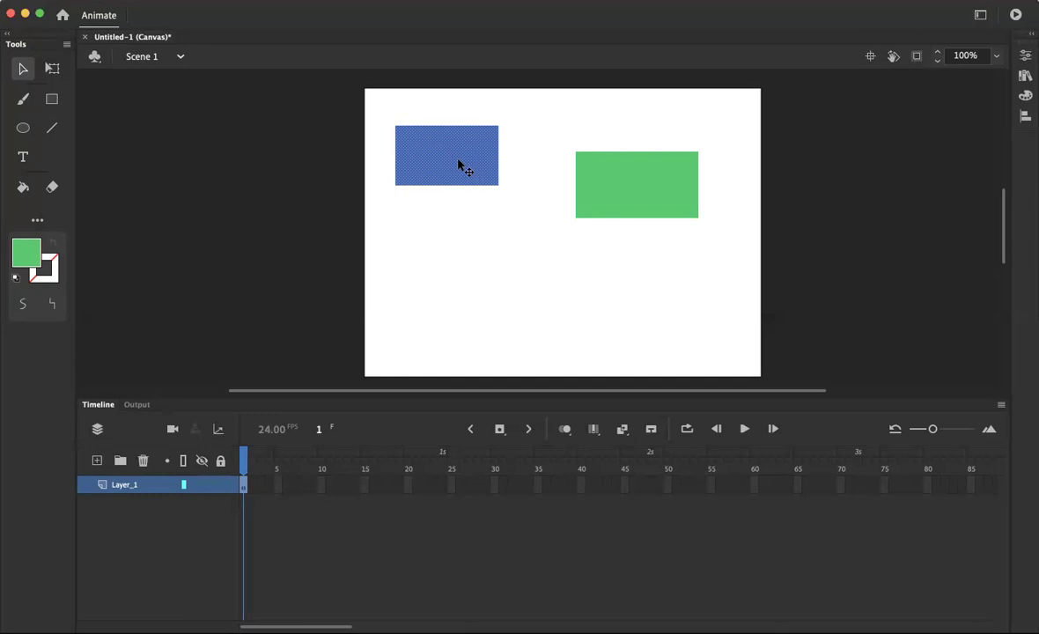
pyautogui.moveTo(457, 168); pyautogui.dragTo(470, 182)
pyautogui.click(450, 231)
# Step: Duplicate the blue rectangle and place the copy just below and slightly right of the original
pyautogui.click(427, 169)
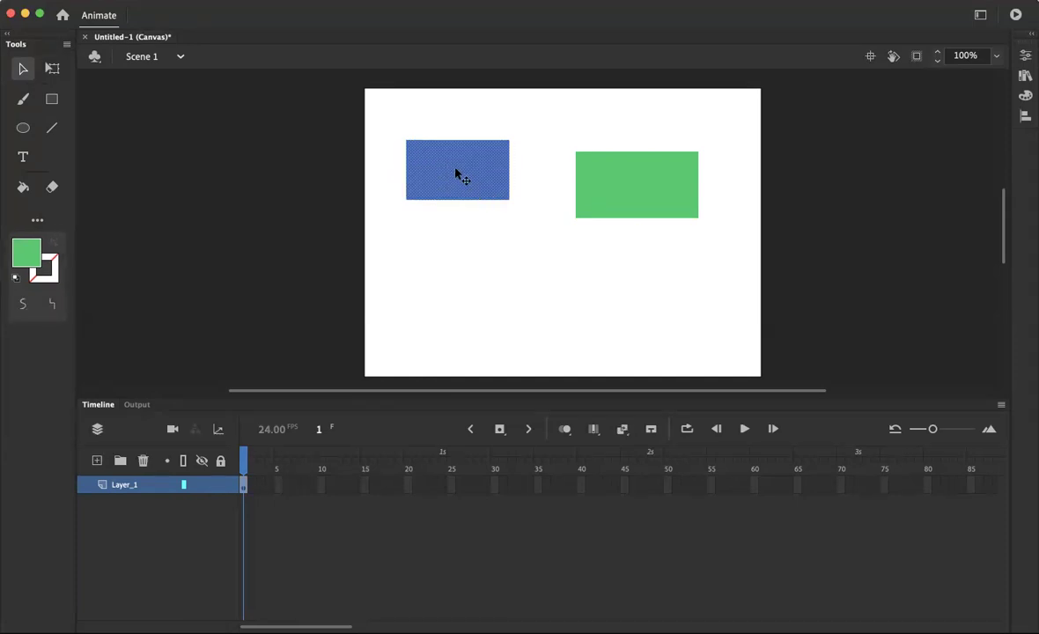
pyautogui.moveTo(459, 172)
pyautogui.keyDown('alt'); pyautogui.mouseDown()
pyautogui.moveTo(494, 247)
pyautogui.moveTo(454, 170)
pyautogui.mouseUp(); pyautogui.keyUp('alt')
pyautogui.click(498, 252)
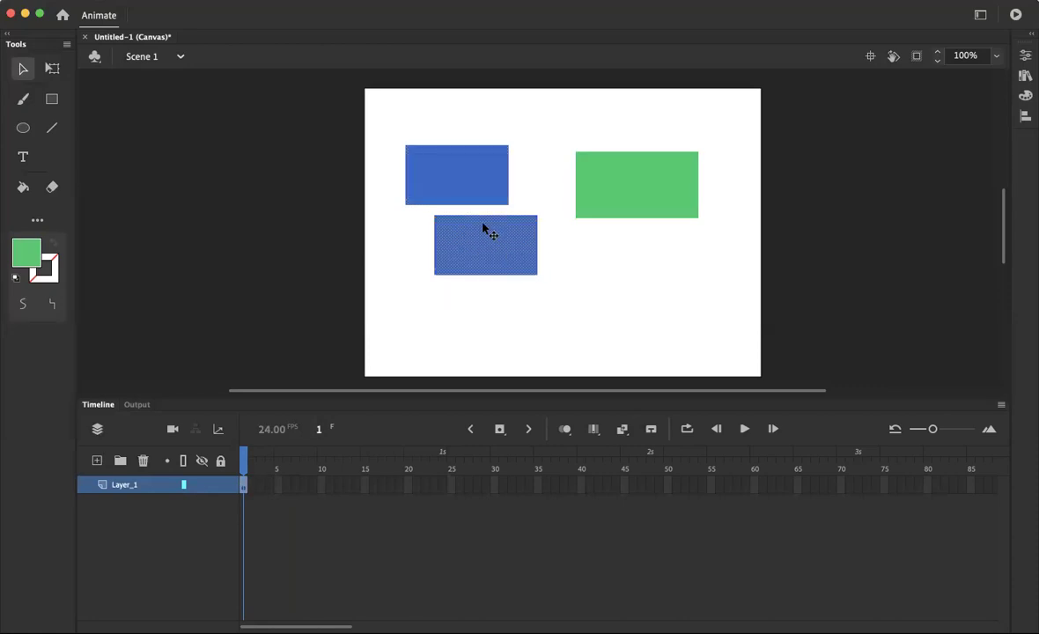
pyautogui.click(457, 186)
pyautogui.moveTo(500, 252)
pyautogui.mouseDown()
pyautogui.moveTo(503, 273)
pyautogui.moveTo(506, 256)
pyautogui.mouseUp()
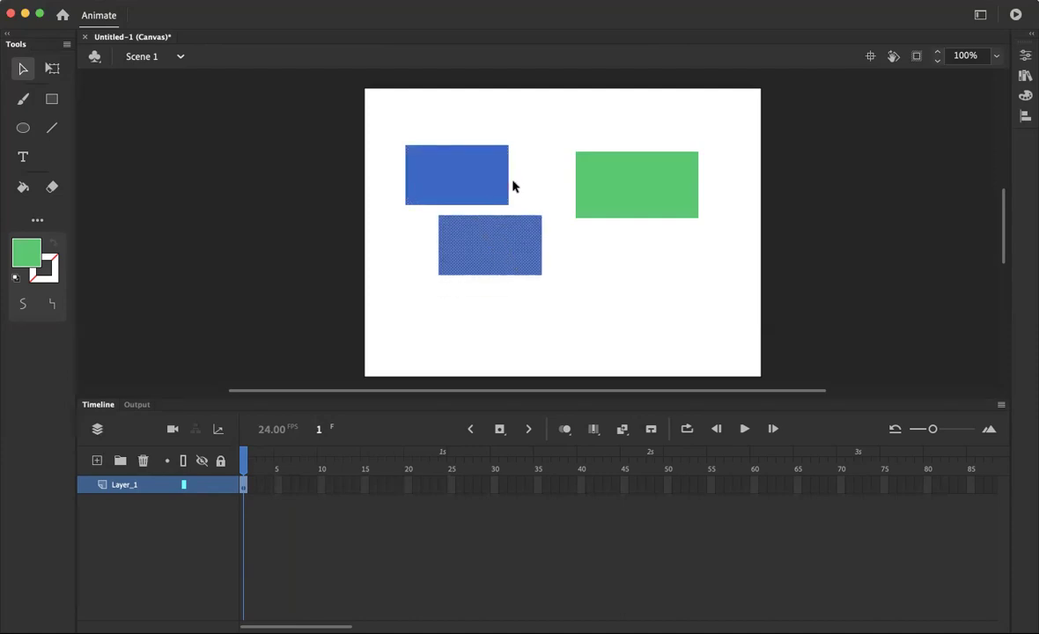
# Step: Move the lower blue rectangle straight up until it overlaps the other blue rectangle, and deselect it to merge the two
pyautogui.click(523, 182)
pyautogui.click(471, 237)
pyautogui.moveTo(484, 244); pyautogui.dragTo(483, 212)
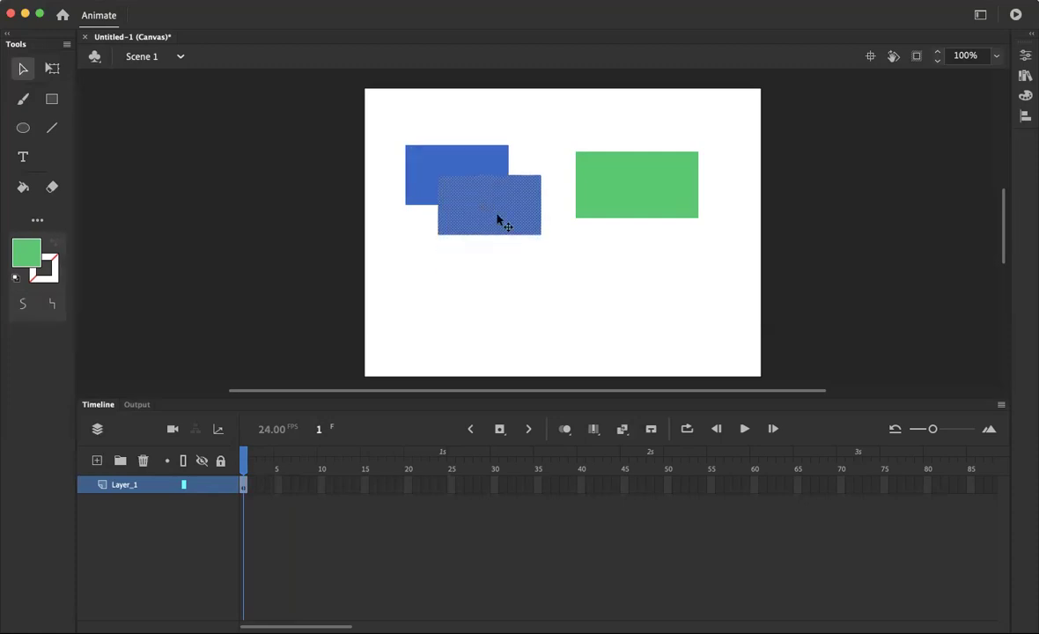
pyautogui.click(469, 289)
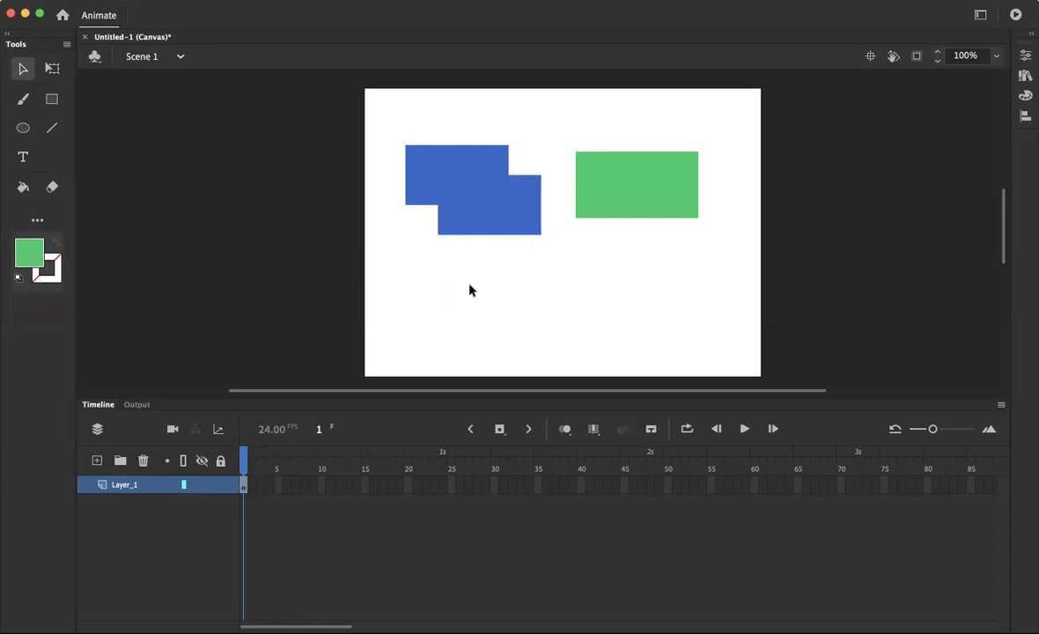
# Step: Move the merged blue shape slightly down and to the left, and deselect it
pyautogui.click(464, 204)
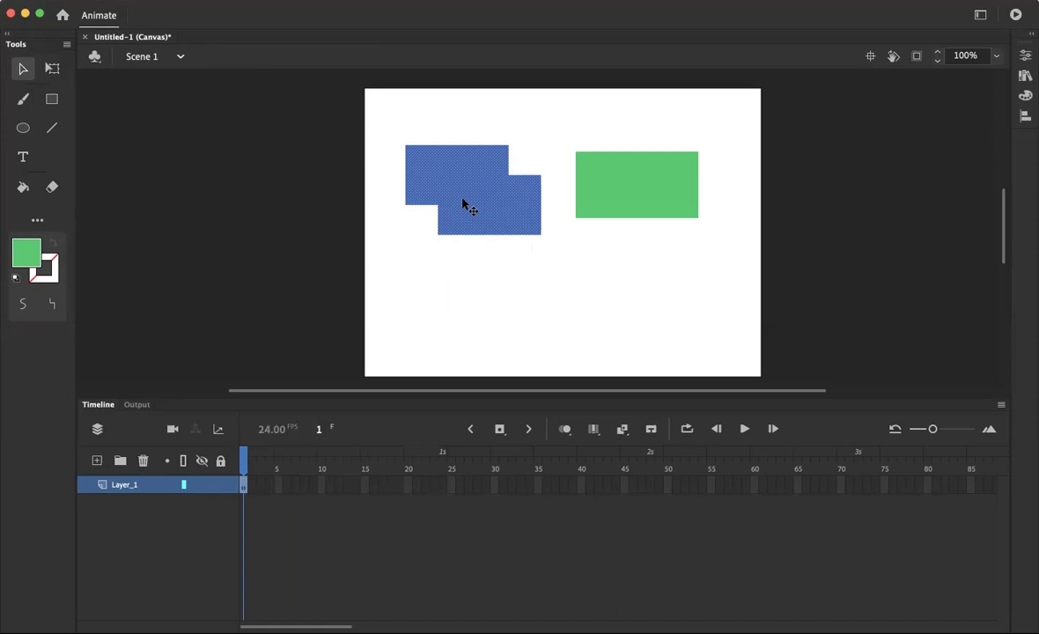
pyautogui.moveTo(492, 204); pyautogui.dragTo(477, 233)
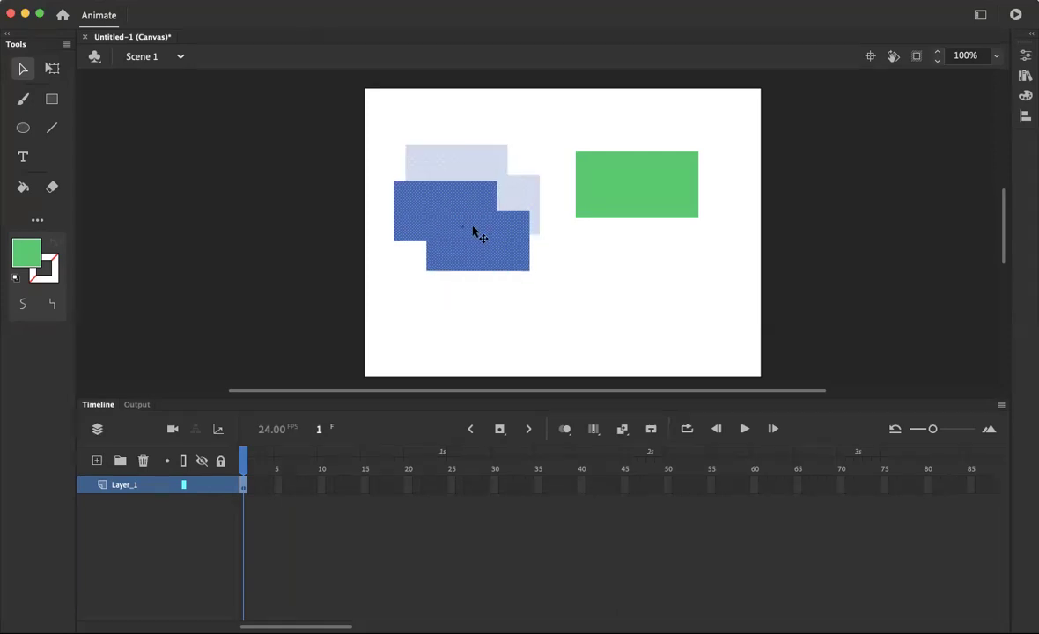
pyautogui.click(531, 251)
# Step: Duplicate the green rectangle and arrange the two so they overlap diagonally, level with the blue shape
pyautogui.click(616, 188)
pyautogui.moveTo(640, 193); pyautogui.dragTo(625, 172)
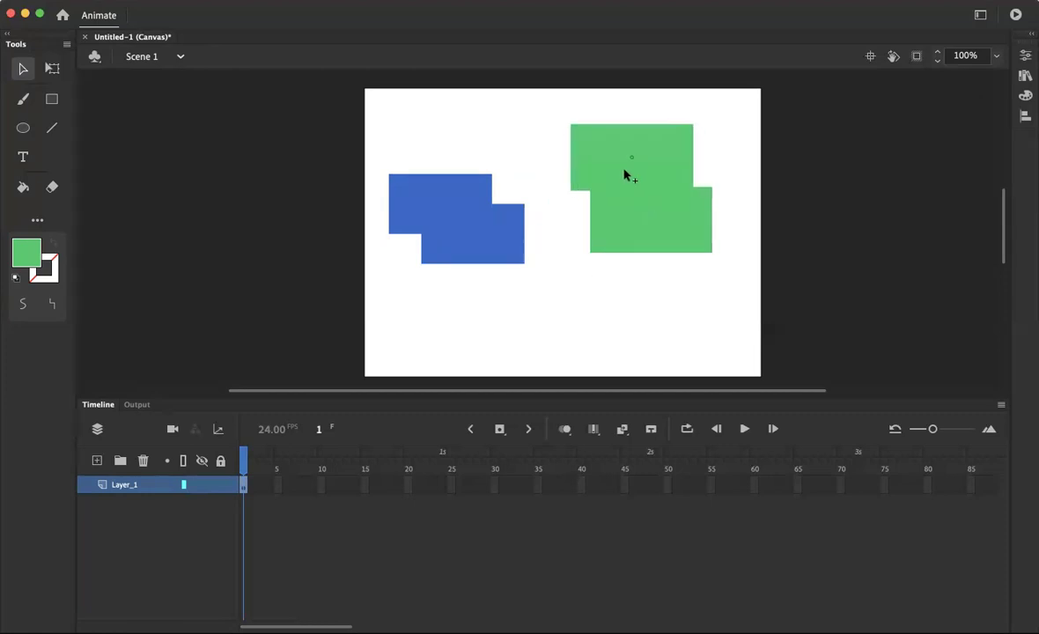
pyautogui.moveTo(642, 245); pyautogui.dragTo(660, 179)
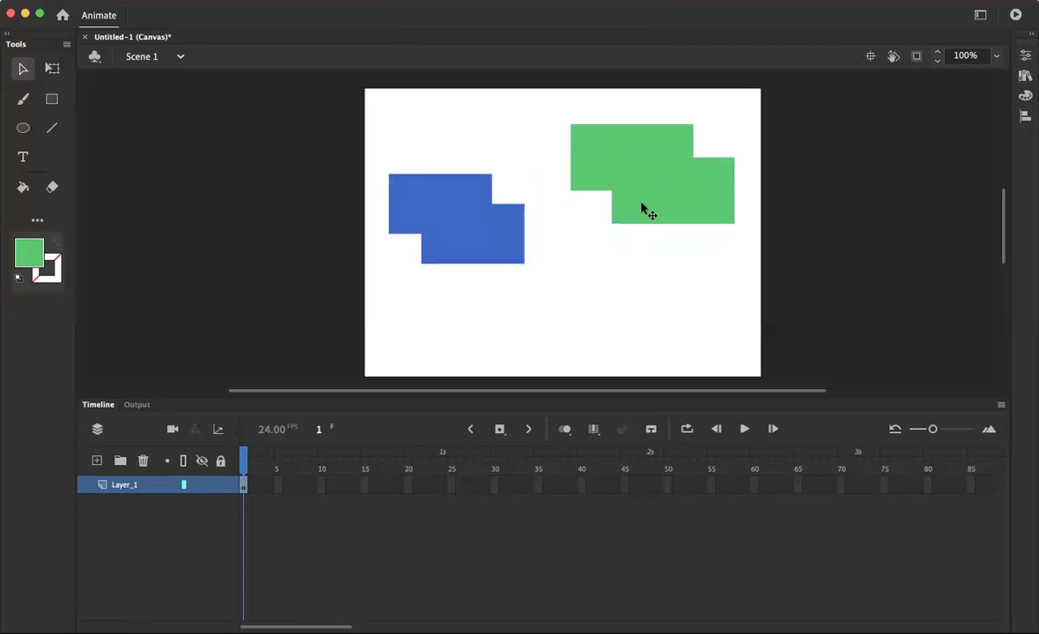
pyautogui.moveTo(646, 217); pyautogui.dragTo(638, 273)
pyautogui.moveTo(619, 185); pyautogui.dragTo(614, 233)
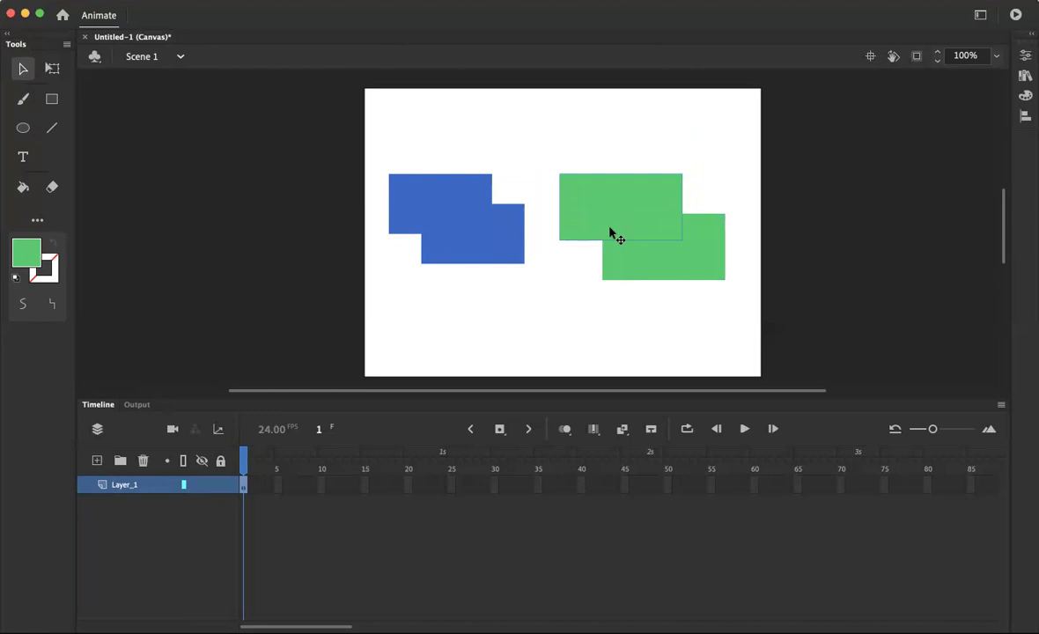
pyautogui.click(604, 160)
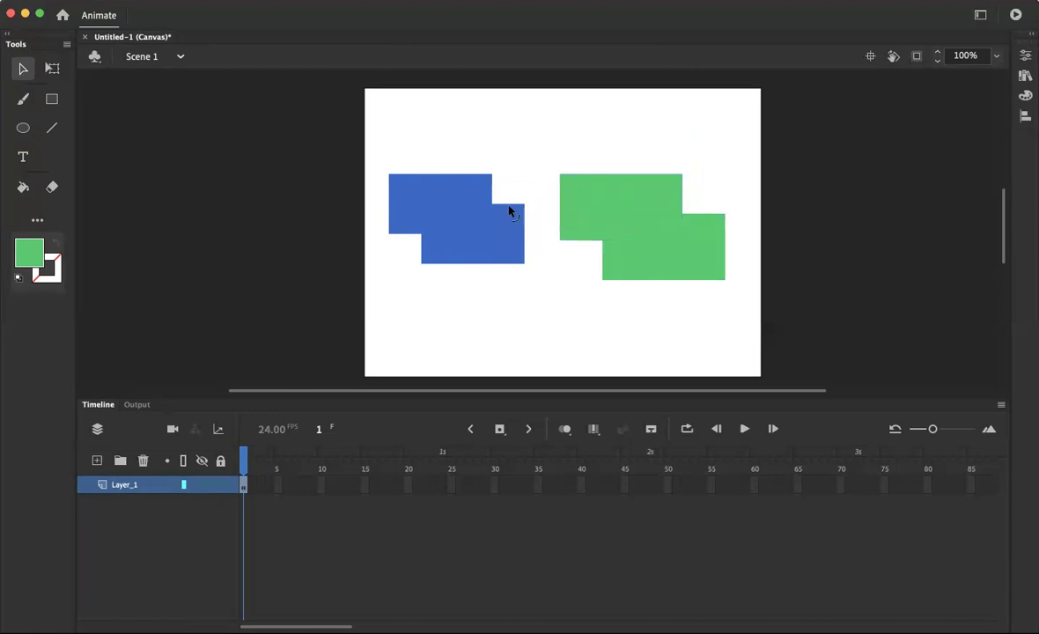
# Step: Move the merged blue shape up a little and pull the upper green rectangle up, clear of the lower one
pyautogui.click(494, 227)
pyautogui.click(440, 128)
pyautogui.moveTo(453, 209); pyautogui.dragTo(452, 182)
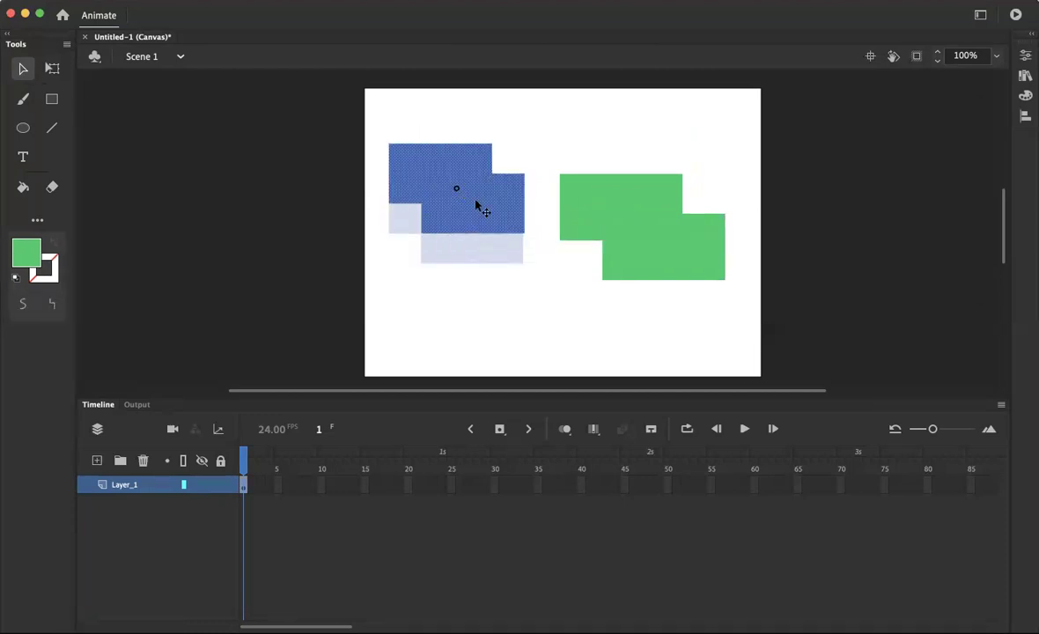
pyautogui.moveTo(621, 224); pyautogui.dragTo(609, 187)
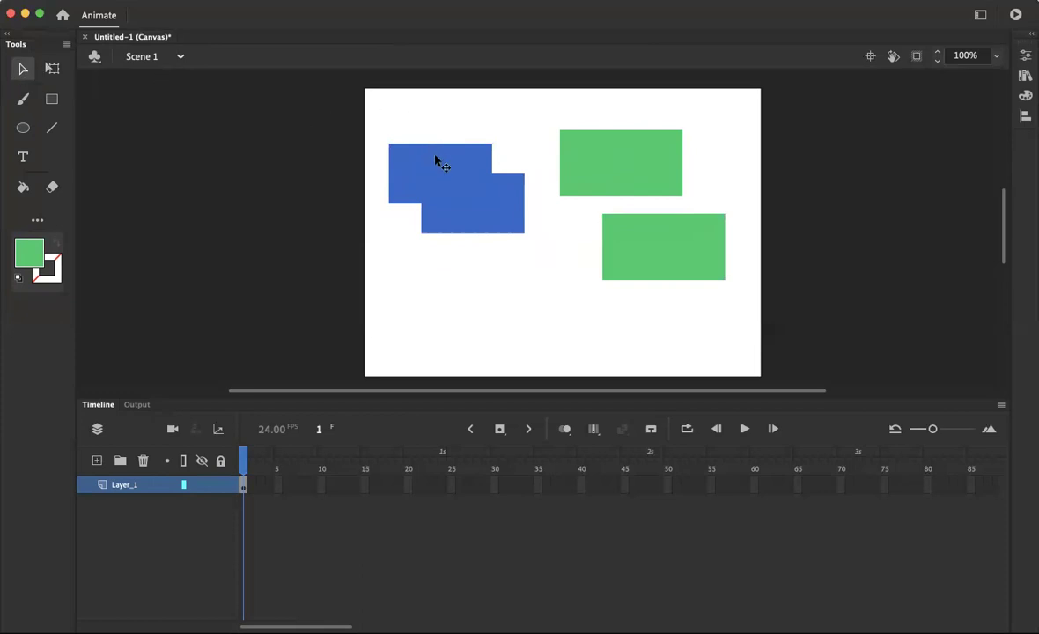
# Step: Reshape the blue shape by bending its top and bottom edges outward and its left and right edges inward
pyautogui.moveTo(435, 149); pyautogui.dragTo(435, 121)
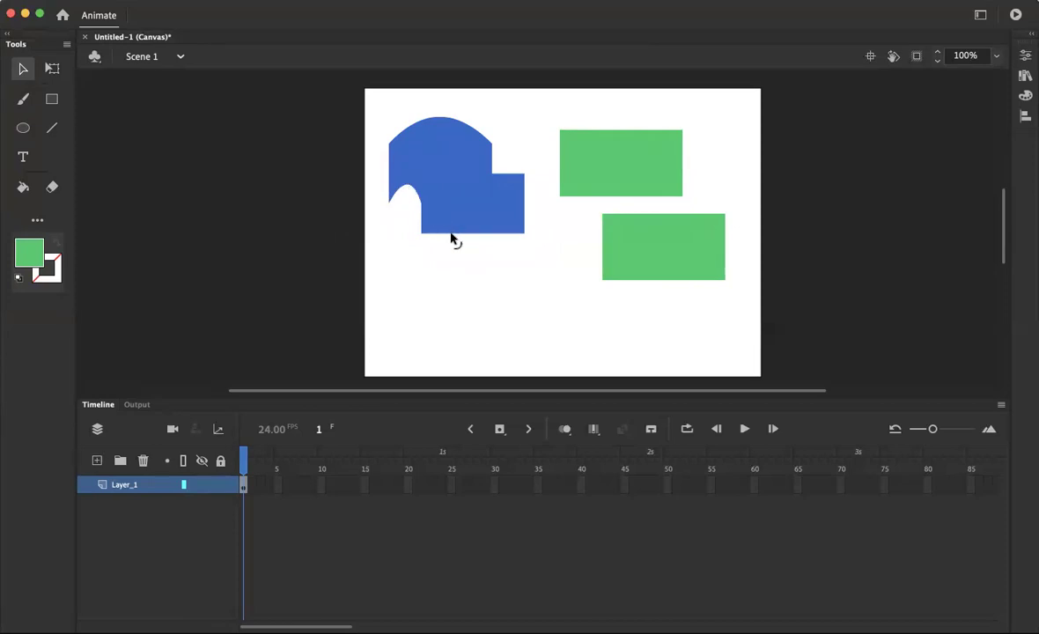
pyautogui.moveTo(452, 236); pyautogui.dragTo(457, 271)
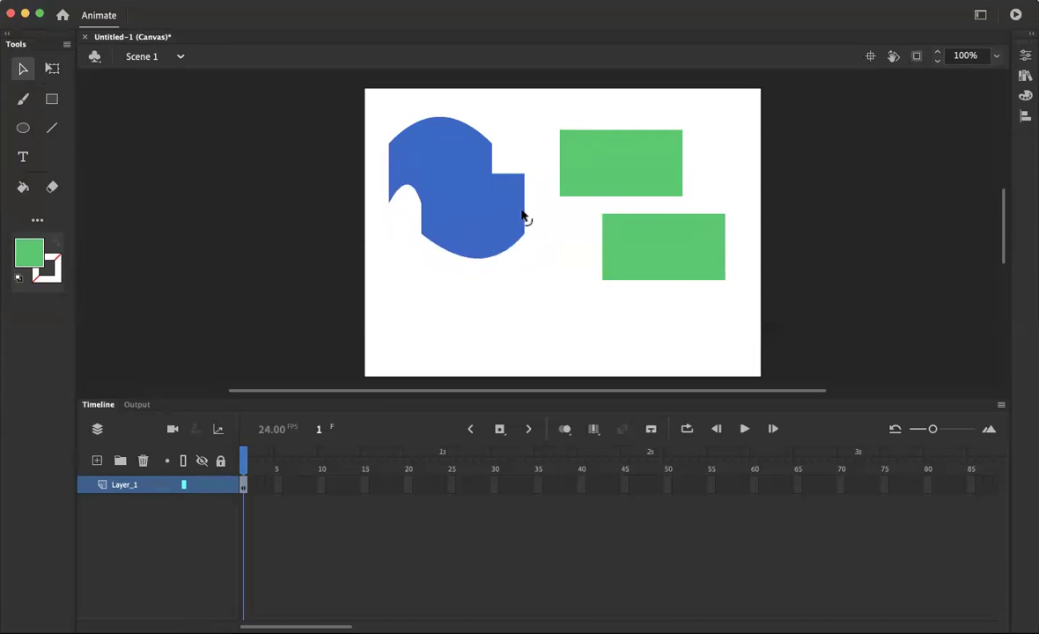
pyautogui.moveTo(522, 216); pyautogui.dragTo(495, 212)
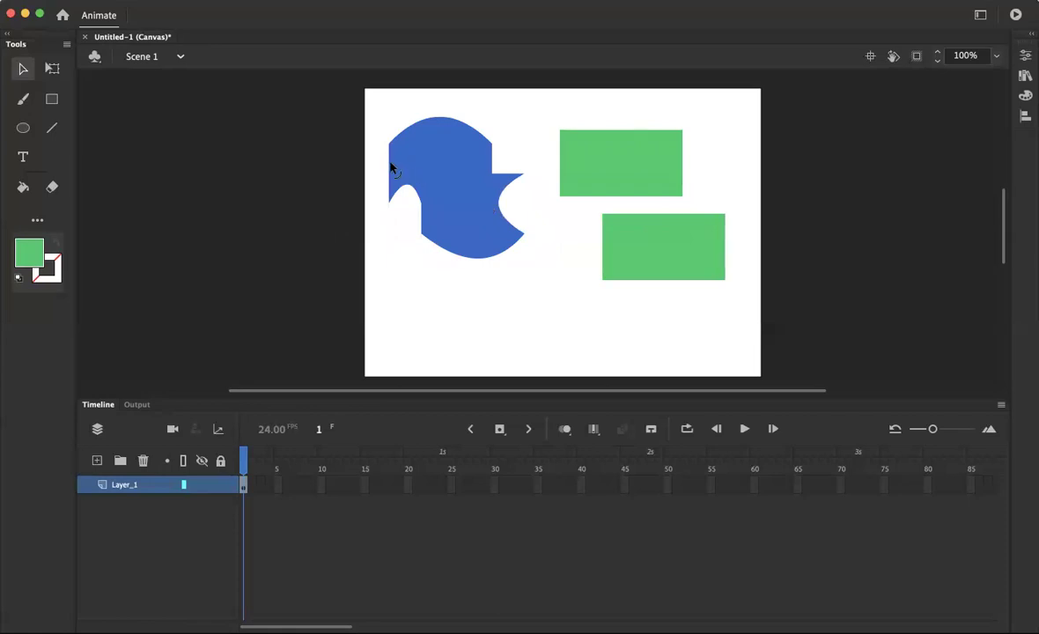
pyautogui.moveTo(405, 165); pyautogui.dragTo(403, 161)
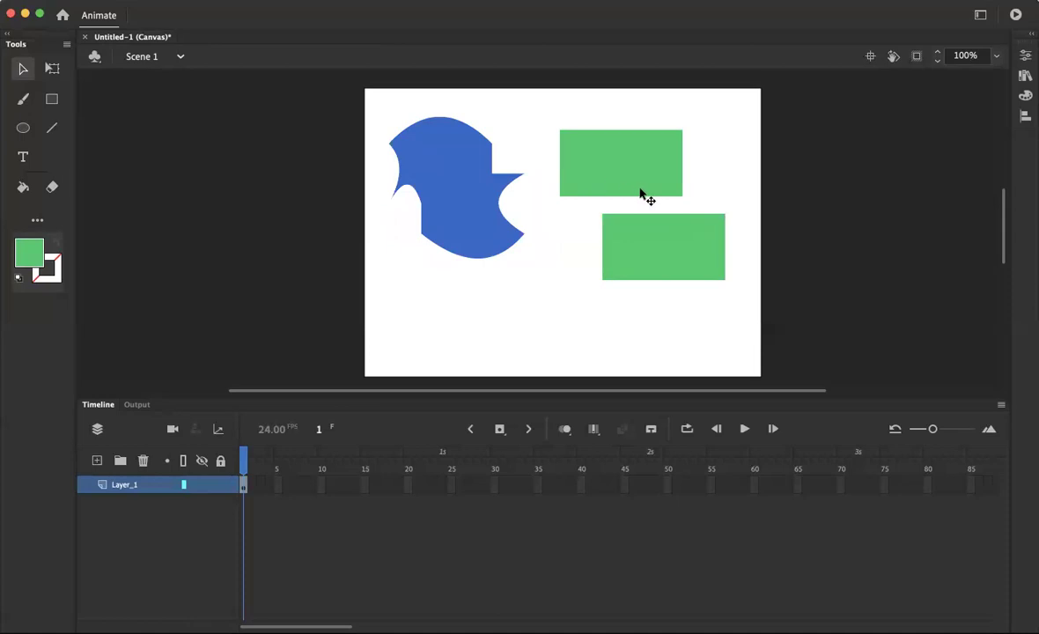
# Step: Move the two green rectangles further apart and bend the lower one's top and bottom edges inward
pyautogui.moveTo(625, 175); pyautogui.dragTo(649, 174)
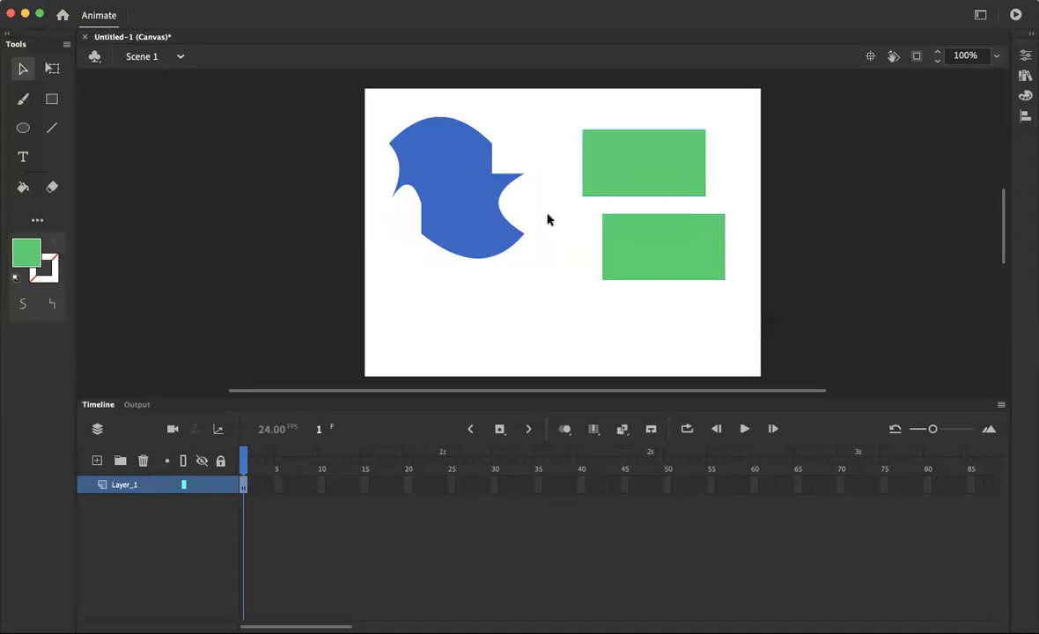
pyautogui.moveTo(647, 254); pyautogui.dragTo(605, 309)
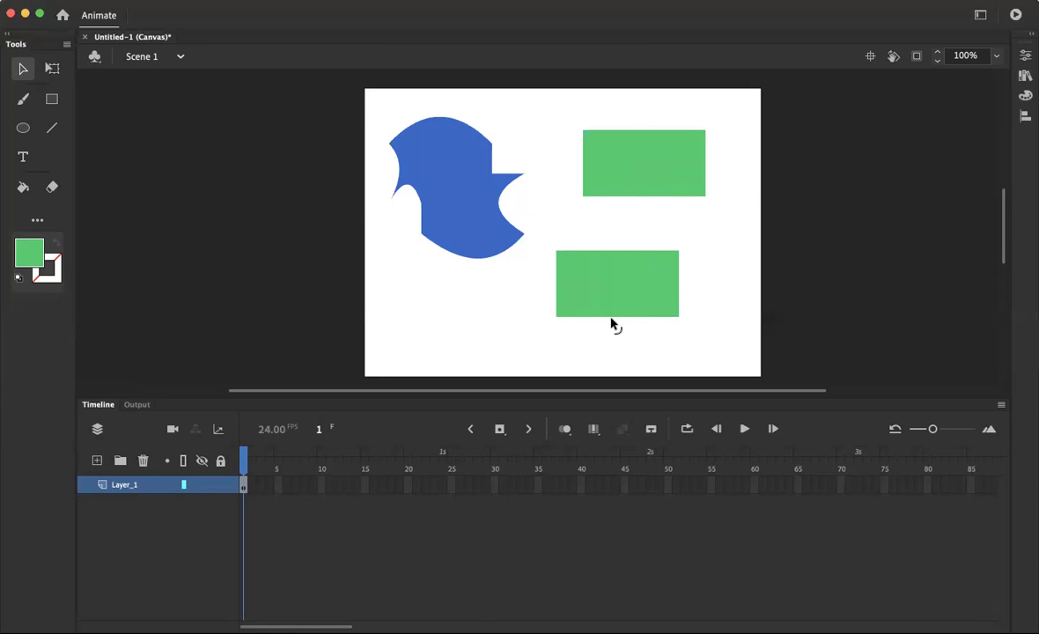
pyautogui.moveTo(613, 308); pyautogui.dragTo(621, 287)
pyautogui.click(619, 261)
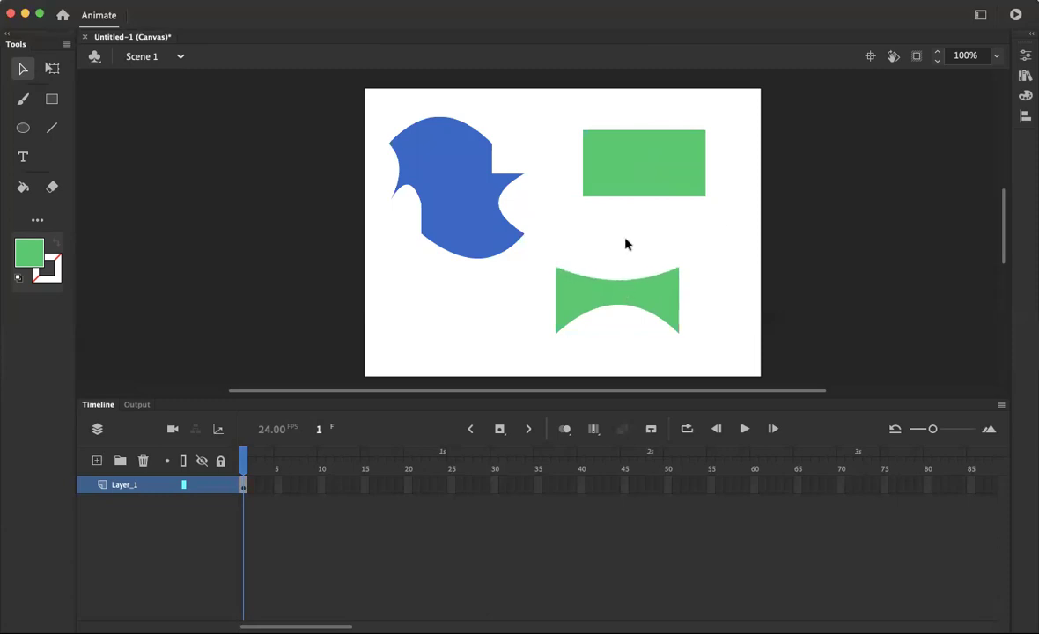
# Step: Move the upper green rectangle slightly down, and select and deselect the blue shape
pyautogui.click(635, 189)
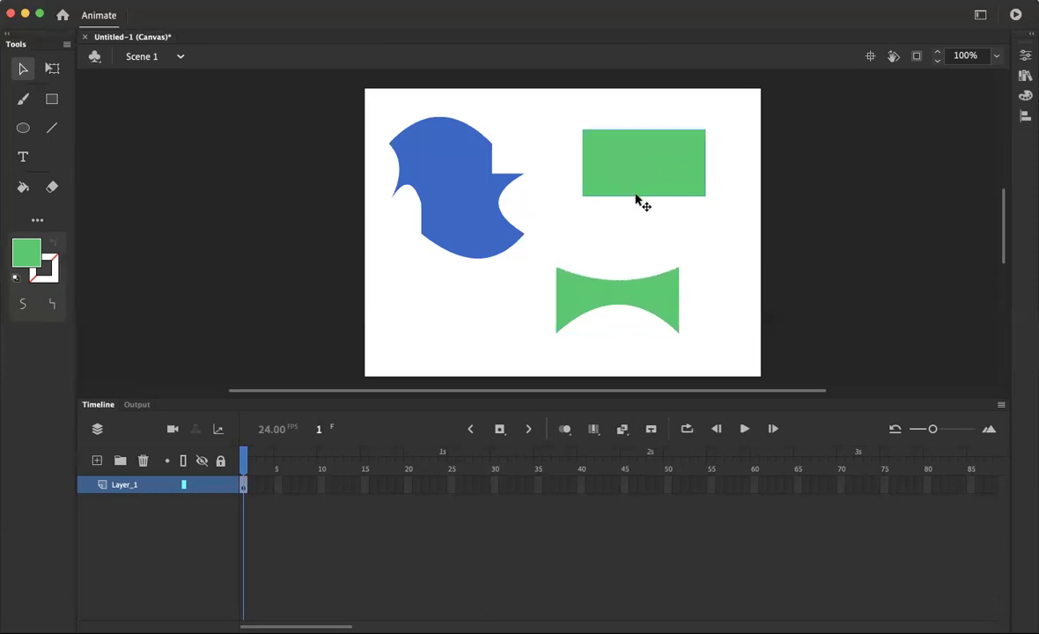
pyautogui.moveTo(630, 162); pyautogui.dragTo(640, 180)
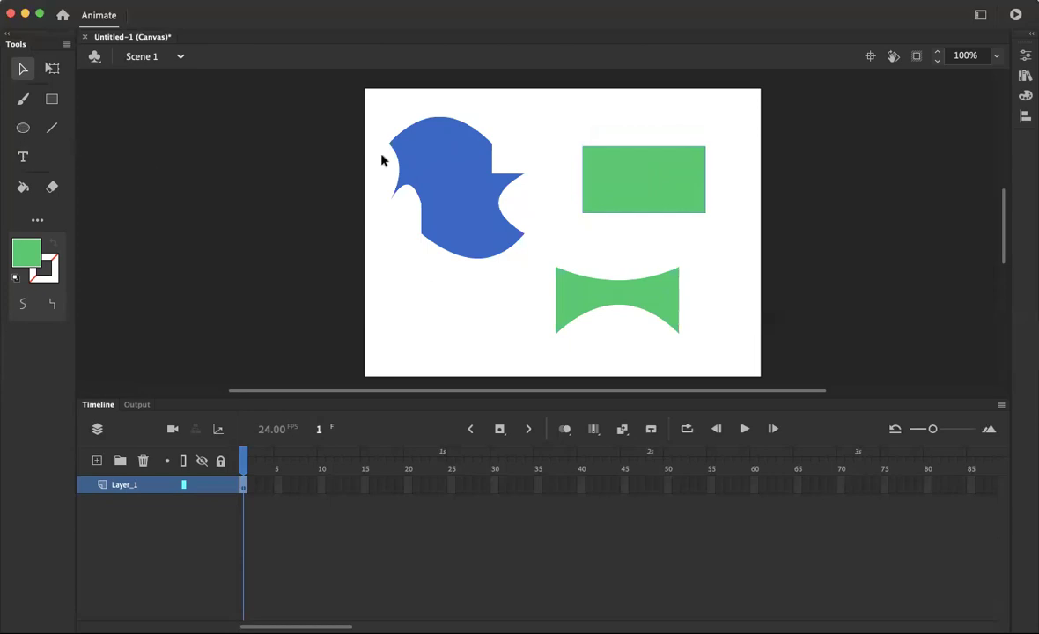
pyautogui.click(470, 203)
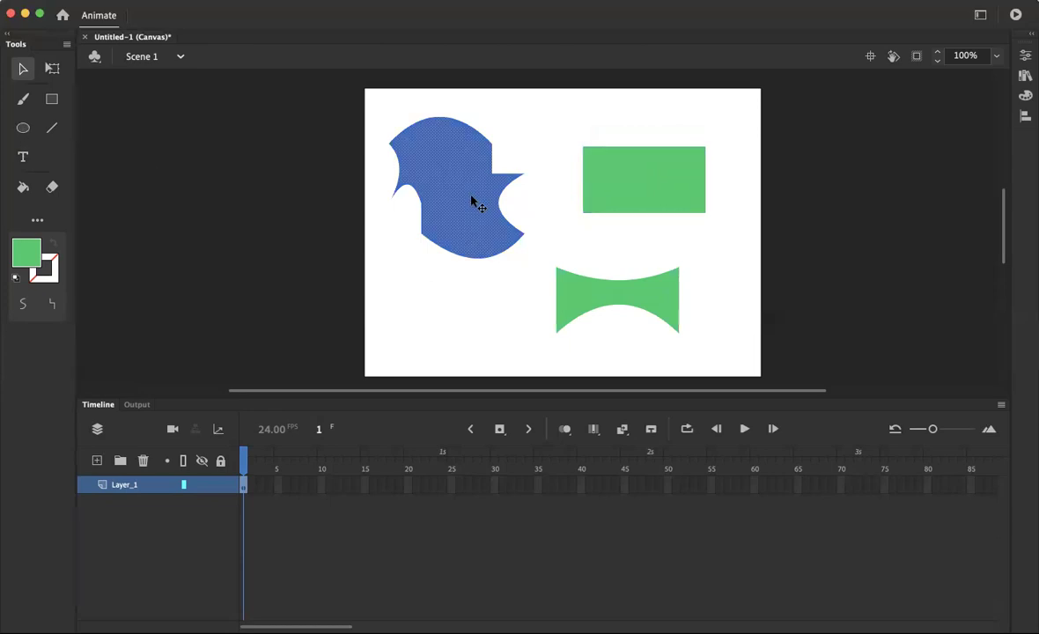
pyautogui.click(528, 189)
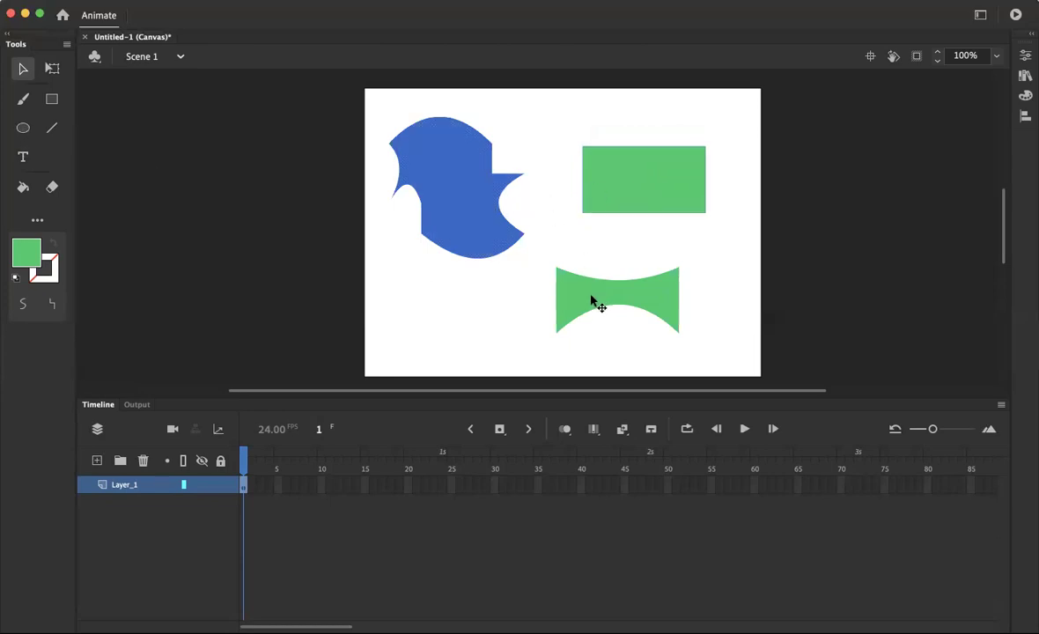
# Step: Move the upper green rectangle up and to the right and change its fill to yellow #CCCC00
pyautogui.moveTo(637, 148); pyautogui.dragTo(652, 119)
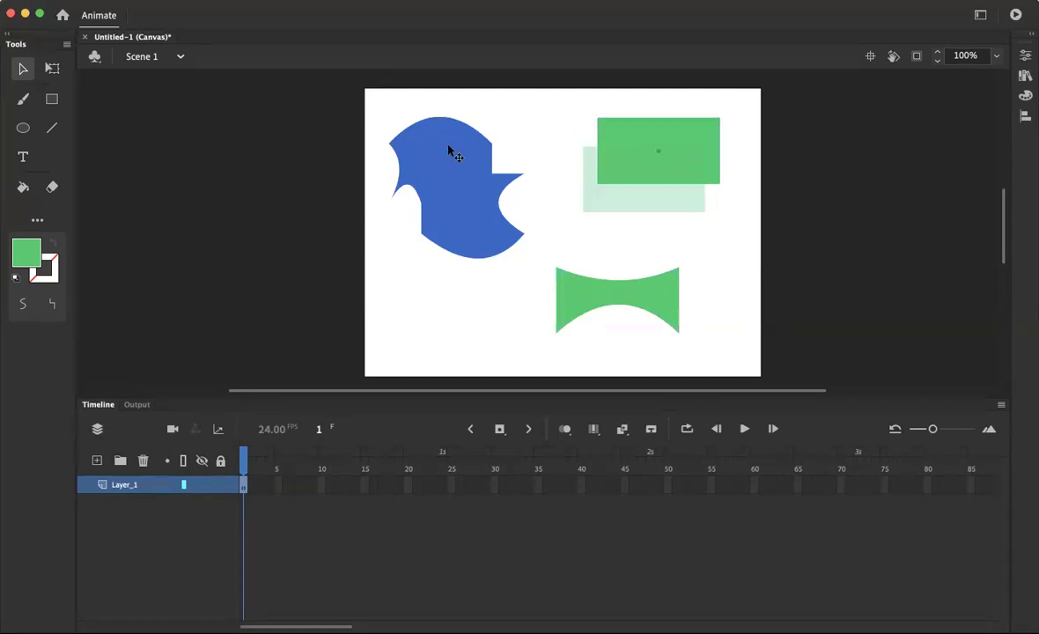
pyautogui.click(26, 249)
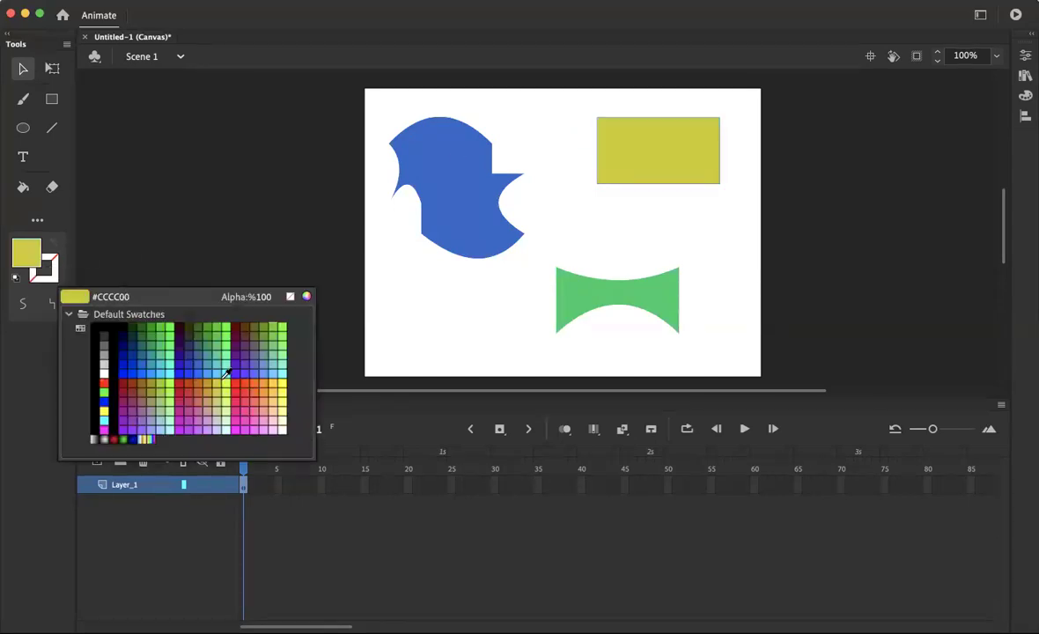
pyautogui.click(194, 419)
# Step: Delete the blue shape, the curved green shape and the yellow rectangle to clear the stage
pyautogui.click(468, 215)
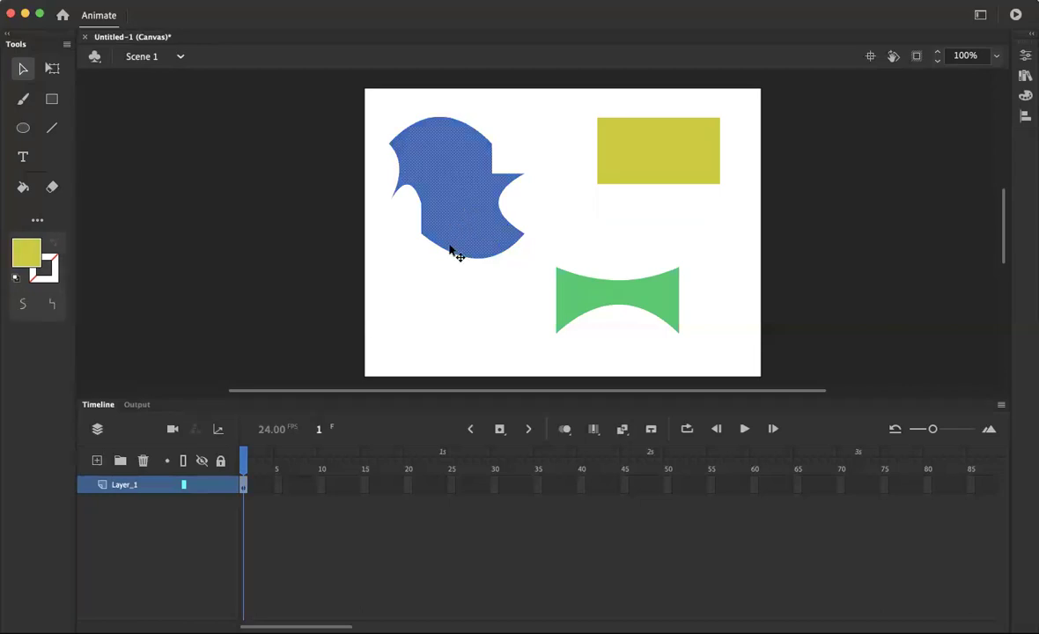
pyautogui.press('Delete')
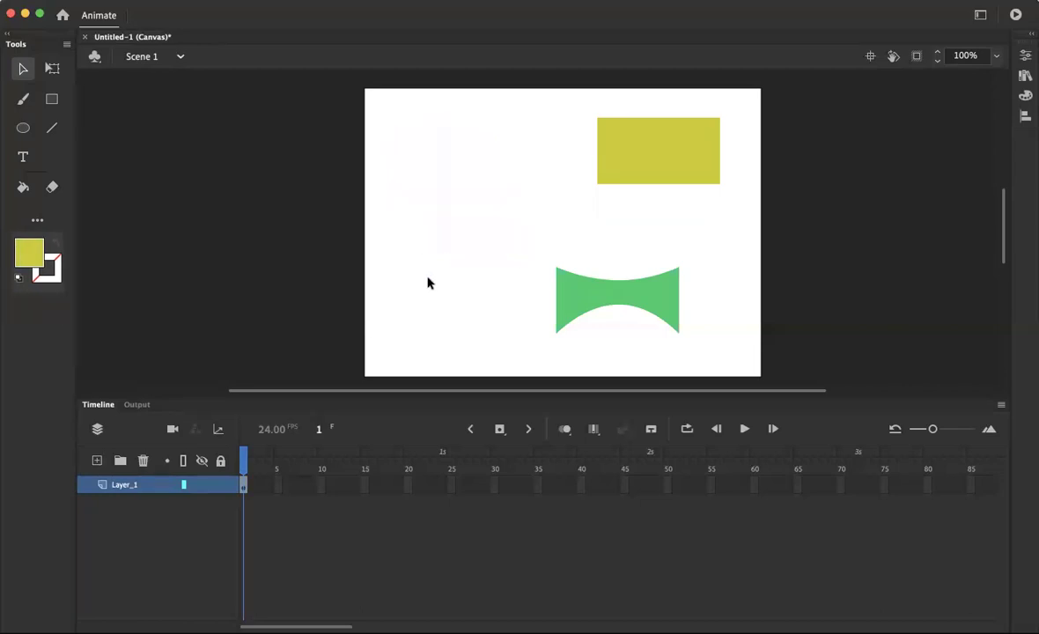
pyautogui.click(589, 300)
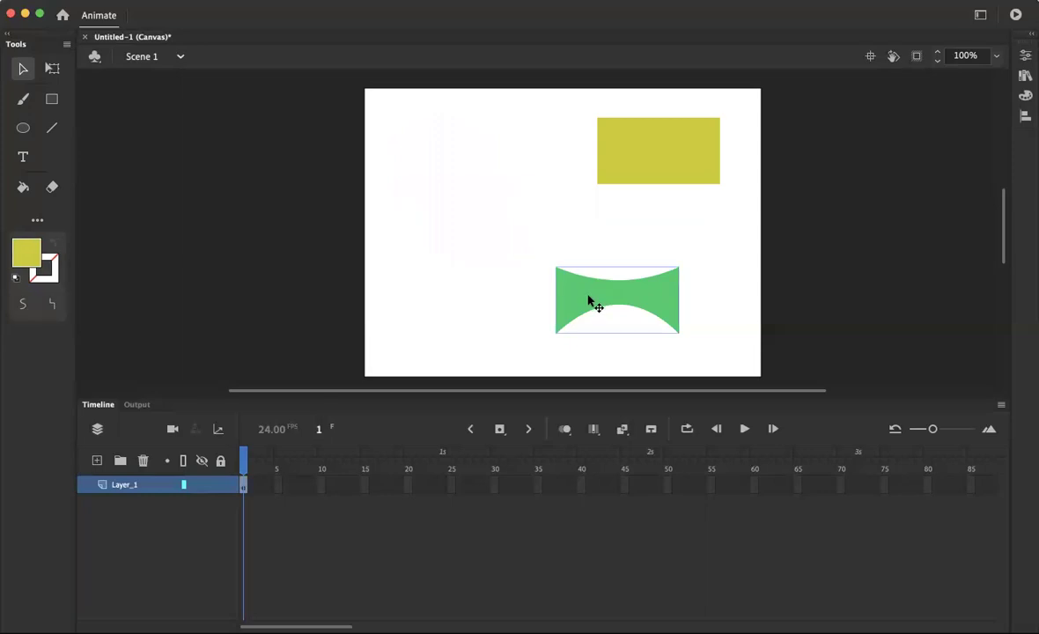
pyautogui.press('Delete')
pyautogui.click(639, 150)
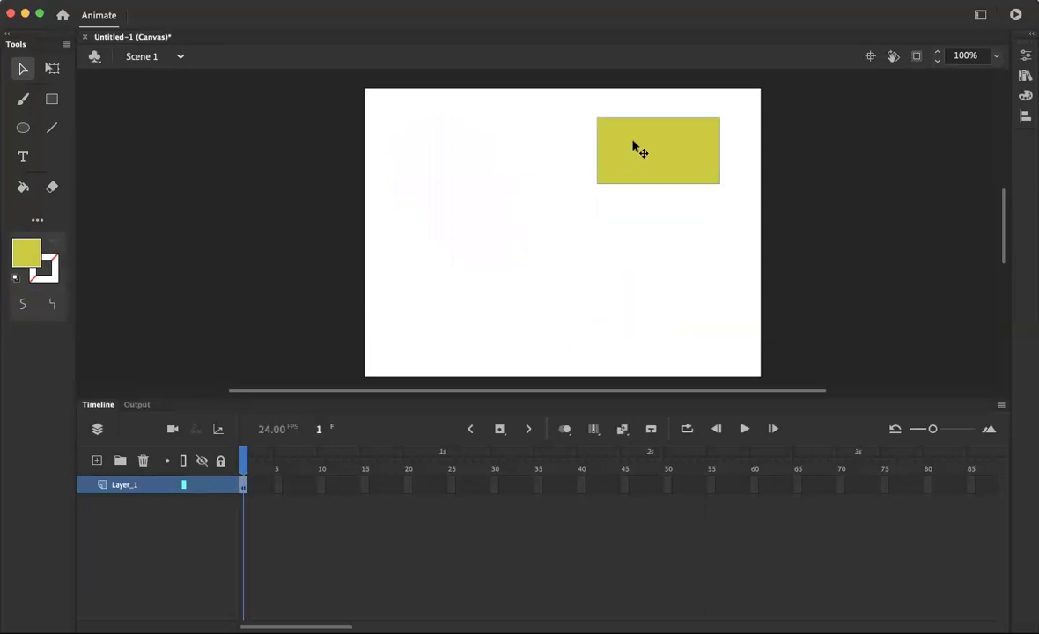
pyautogui.press('Delete')
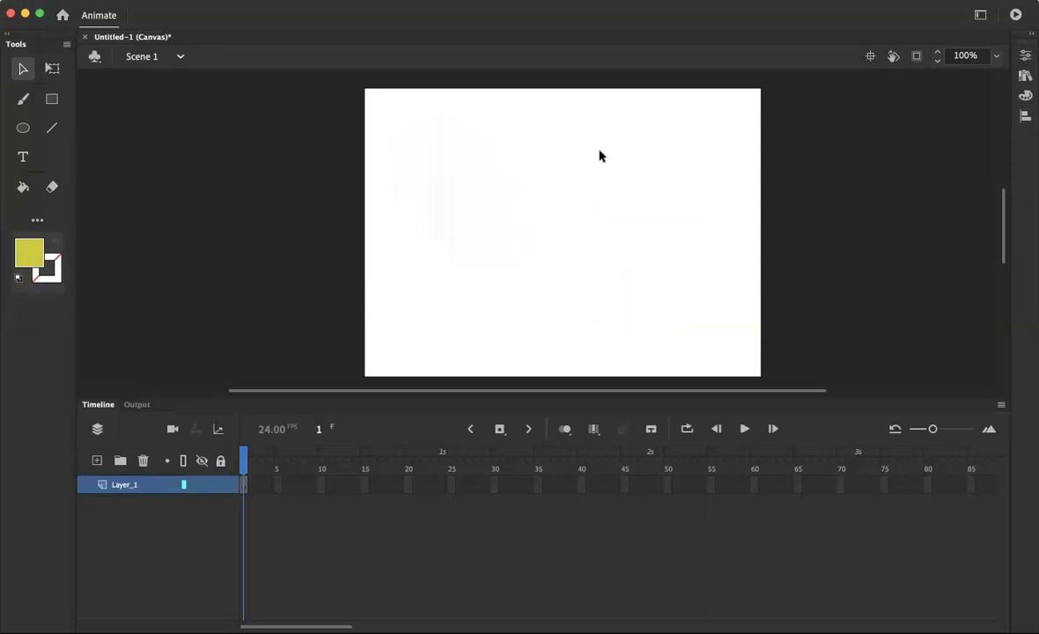
# Step: Draw five yellow ovals with the Oval tool, one in the stage's centre and one near each corner
pyautogui.click(23, 128)
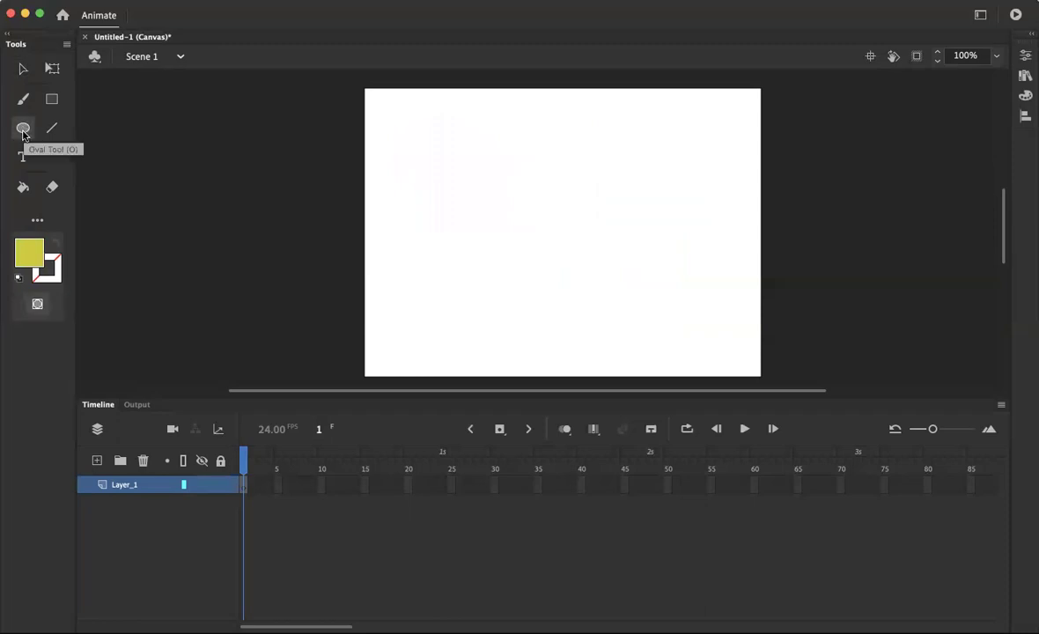
pyautogui.moveTo(530, 193); pyautogui.dragTo(606, 246)
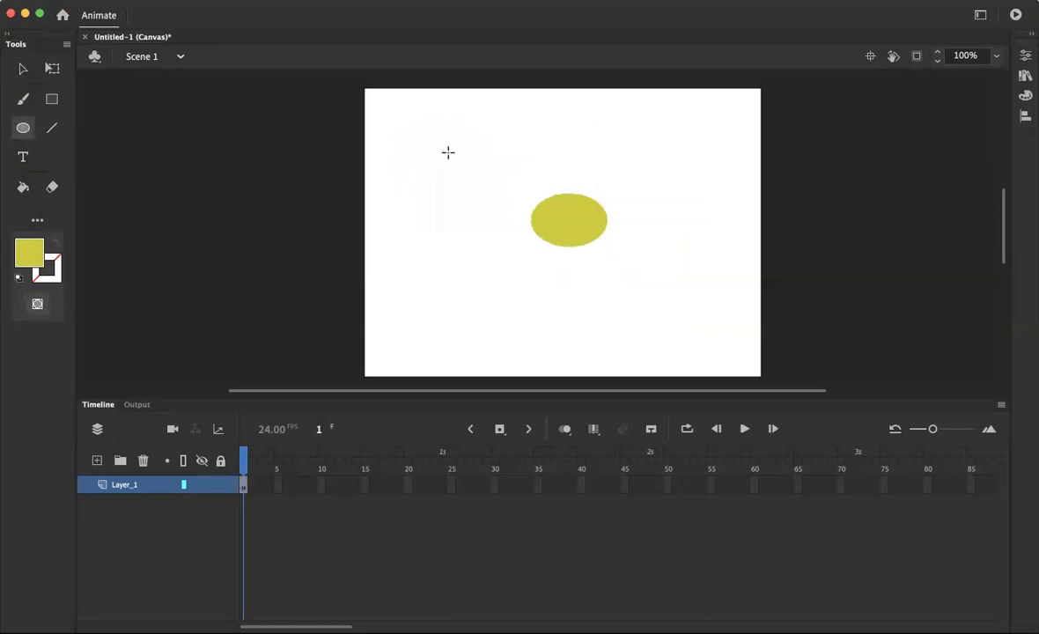
pyautogui.moveTo(433, 143); pyautogui.dragTo(486, 183)
pyautogui.moveTo(425, 290); pyautogui.dragTo(494, 331)
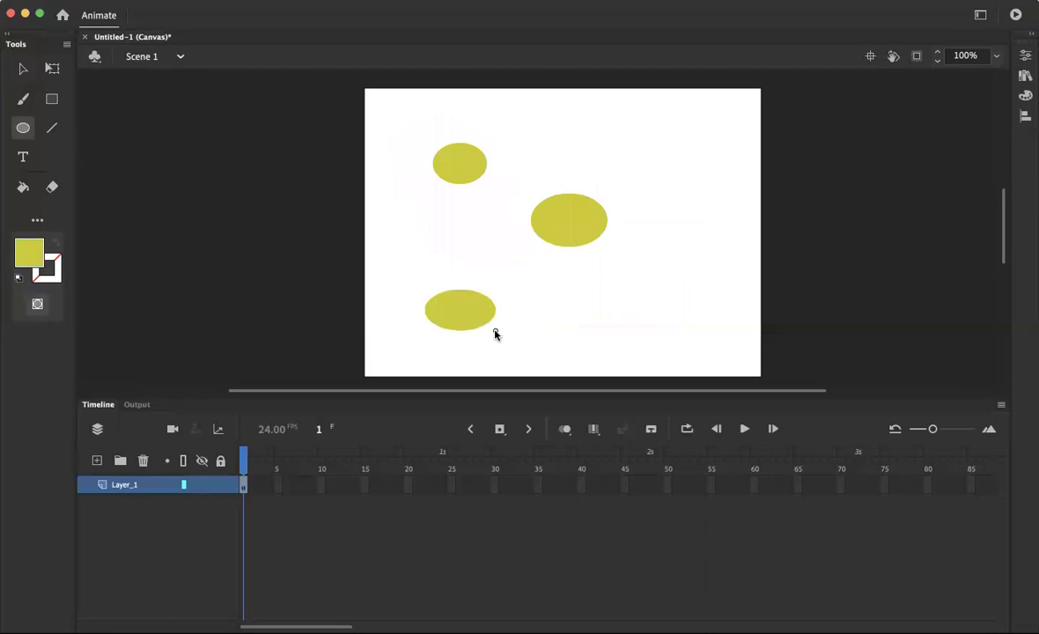
pyautogui.moveTo(649, 132); pyautogui.dragTo(732, 196)
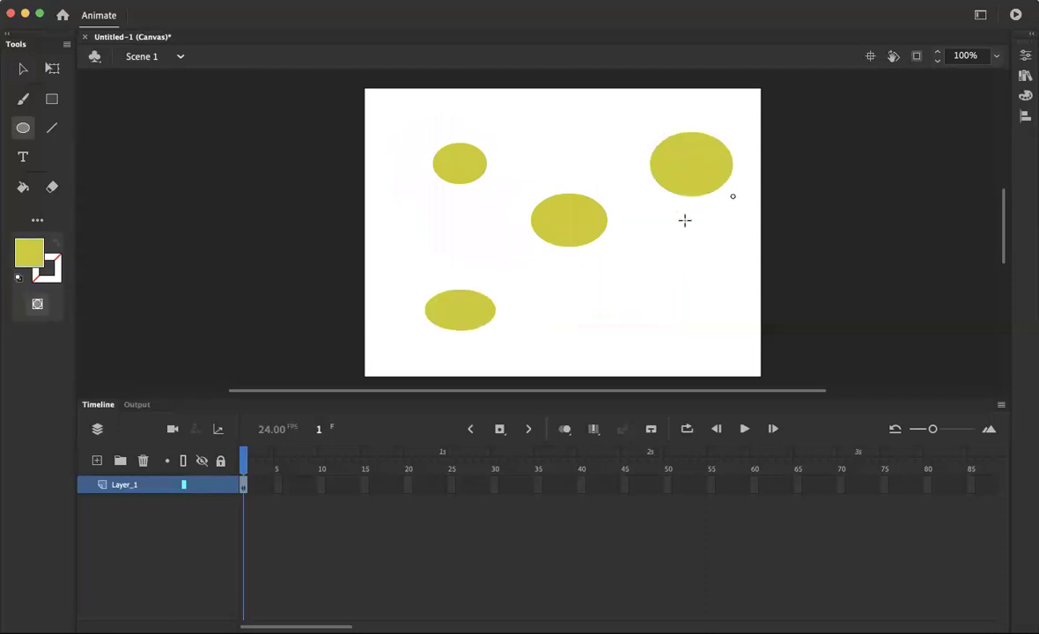
pyautogui.moveTo(630, 282); pyautogui.dragTo(710, 346)
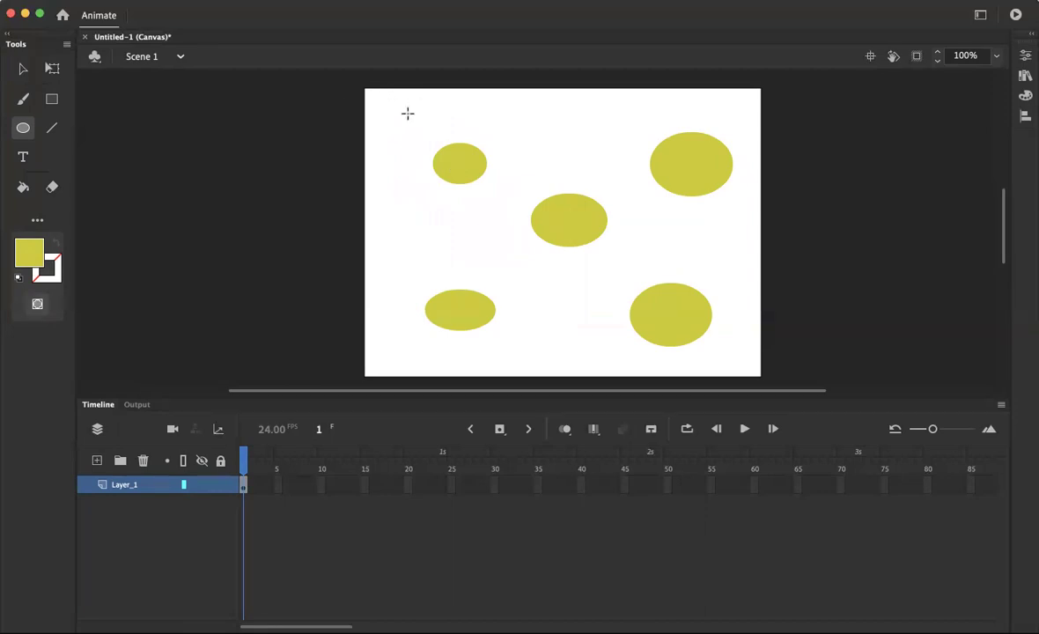
# Step: Select the ovals one after another with the Selection tool, moving the lower-left oval slightly up and to the left
pyautogui.click(23, 68)
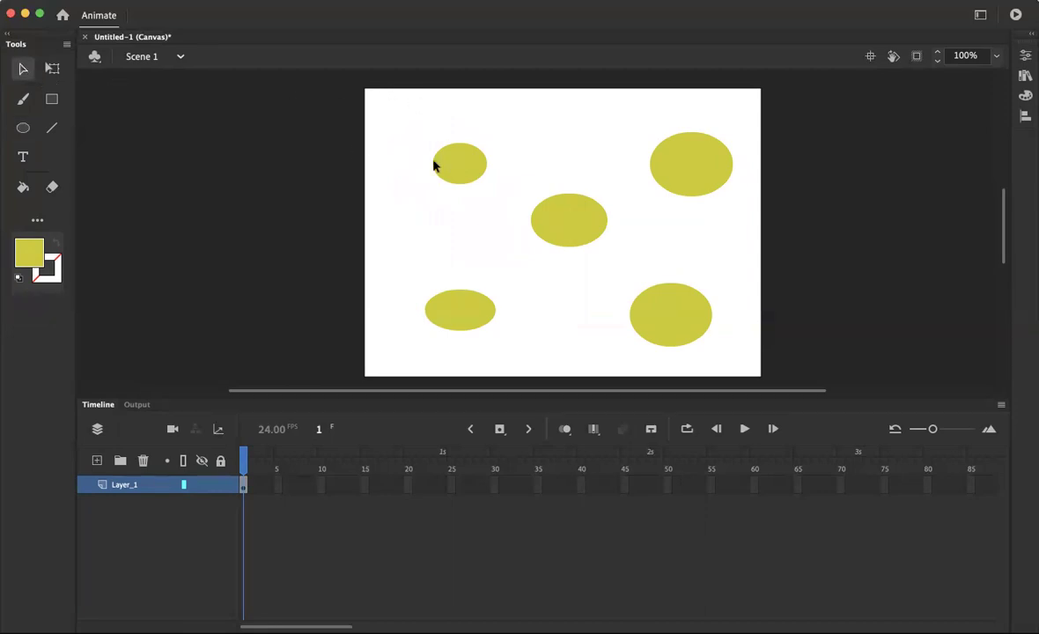
pyautogui.click(466, 162)
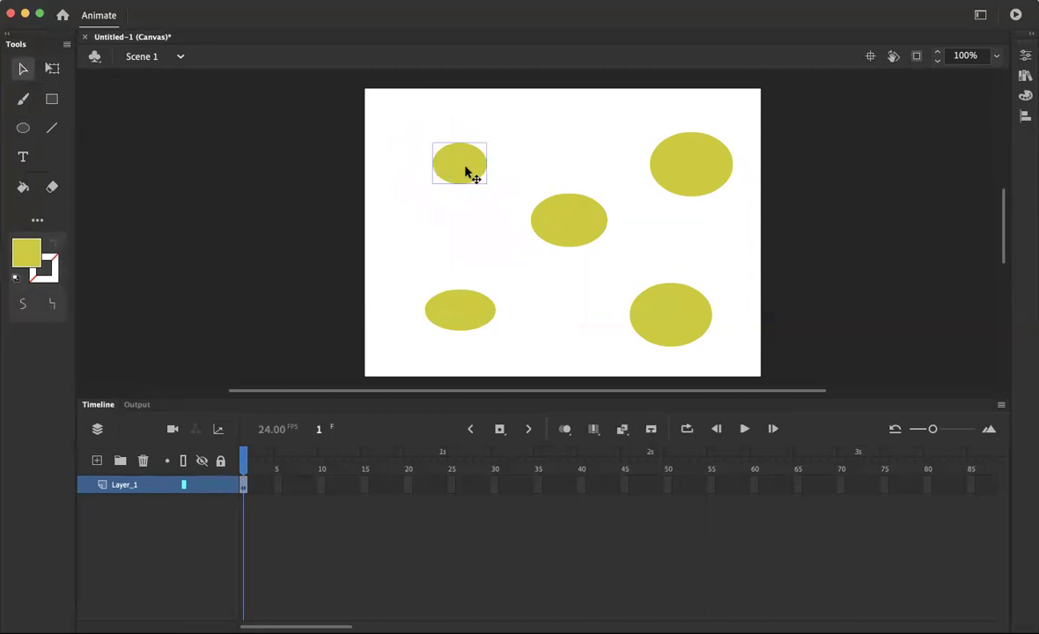
pyautogui.moveTo(450, 307); pyautogui.dragTo(438, 273)
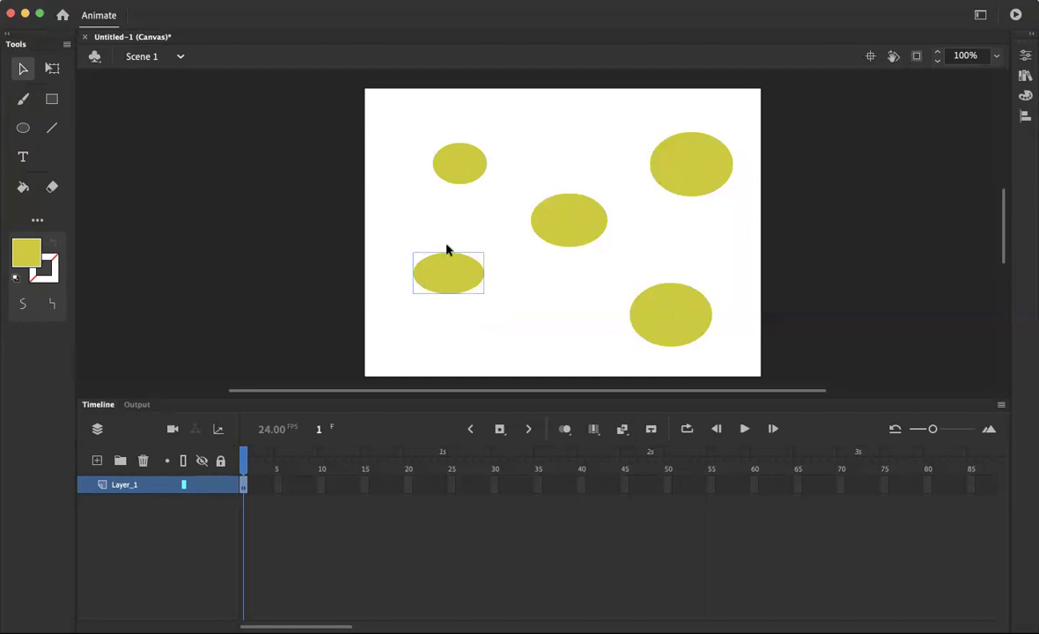
pyautogui.click(554, 243)
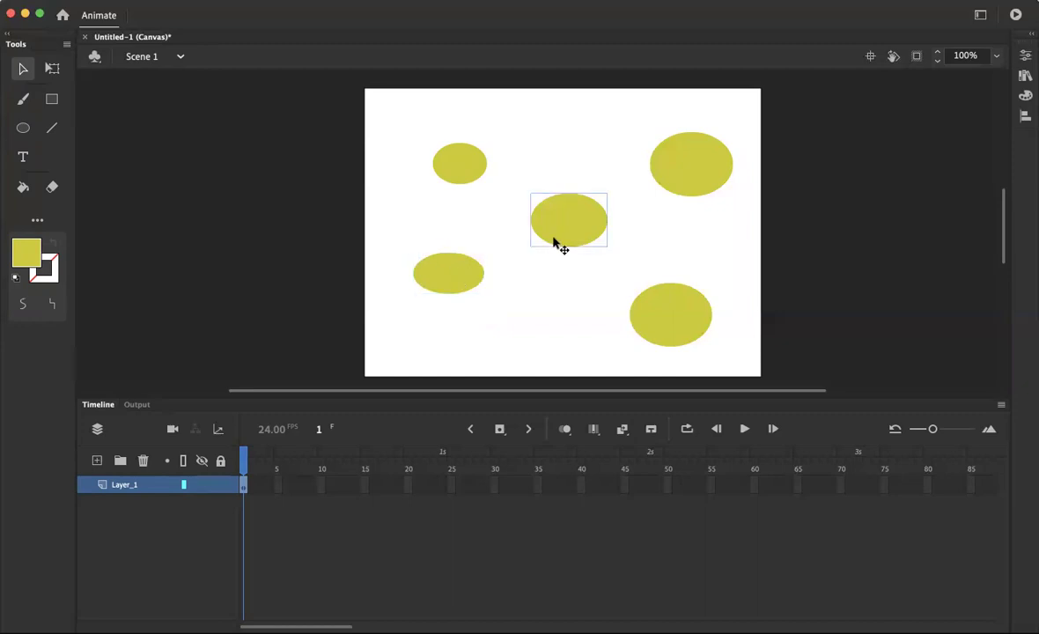
pyautogui.click(680, 183)
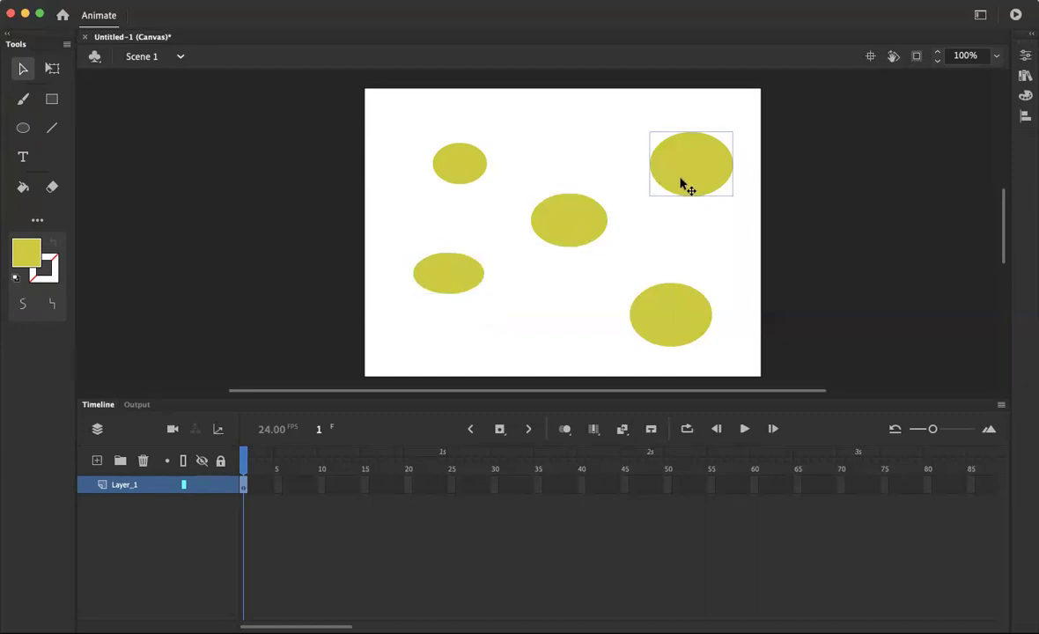
pyautogui.click(666, 330)
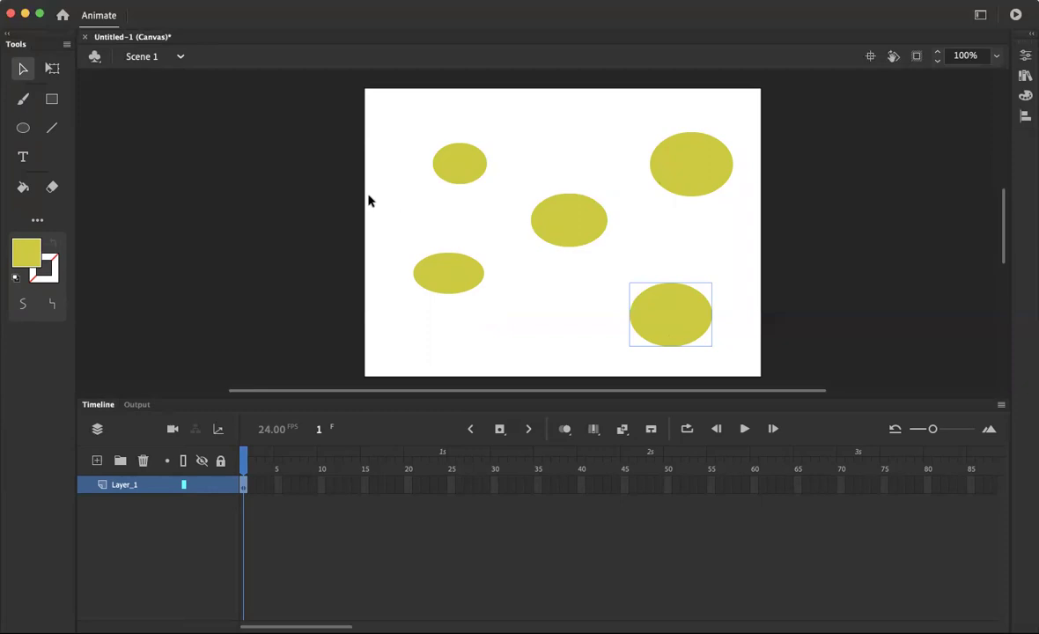
# Step: Turn off Object Drawing mode for the Oval tool and draw a small yellow oval below the centre one with three smaller circles overlapping its edge
pyautogui.click(23, 129)
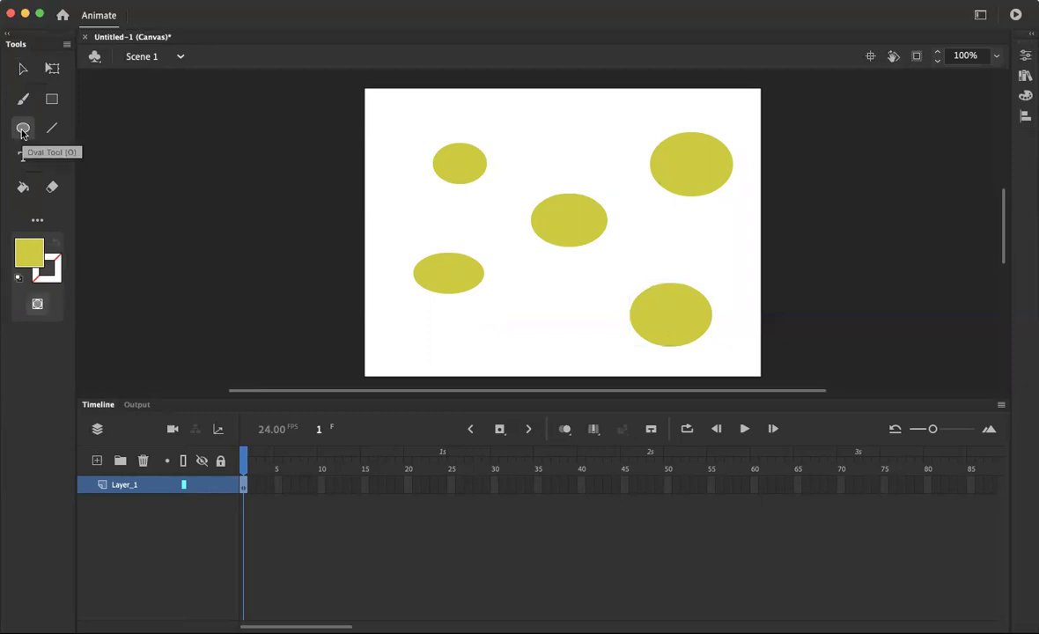
pyautogui.click(37, 306)
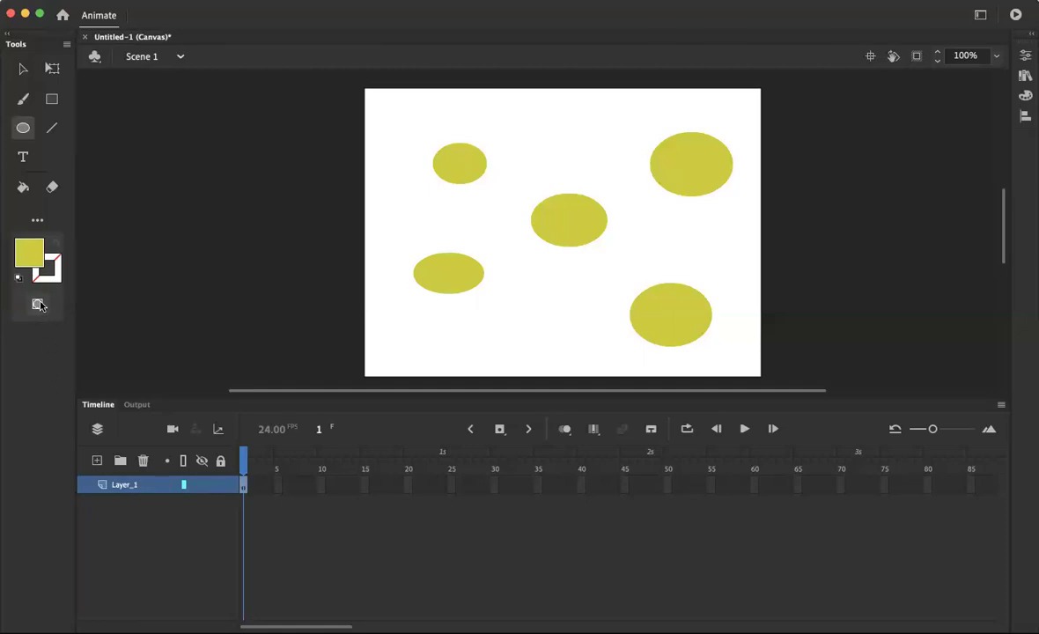
pyautogui.moveTo(539, 279); pyautogui.dragTo(590, 316)
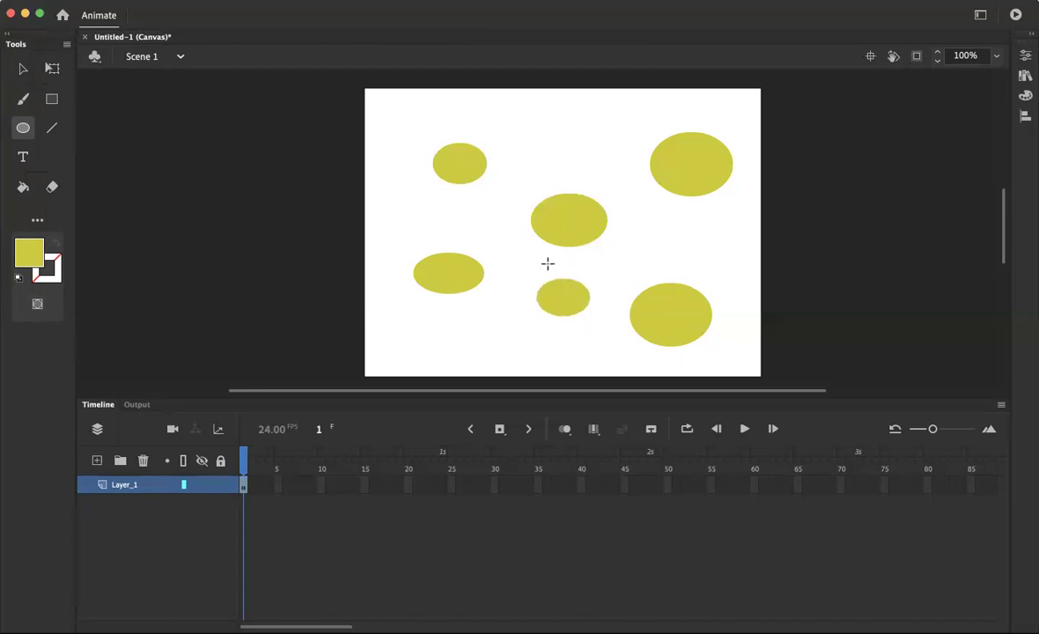
pyautogui.moveTo(536, 268); pyautogui.dragTo(581, 327)
pyautogui.moveTo(574, 272); pyautogui.dragTo(598, 299)
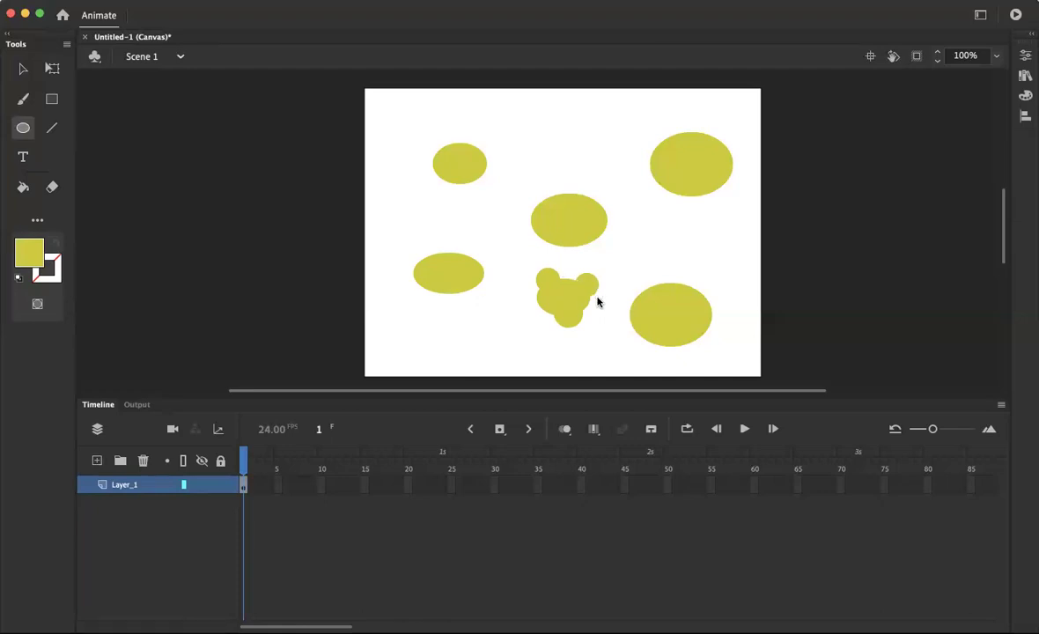
# Step: Move the merged oval shape slightly to the left, change its fill to light blue and deselect it
pyautogui.press('v')
pyautogui.click(568, 297)
pyautogui.moveTo(567, 297); pyautogui.dragTo(535, 288)
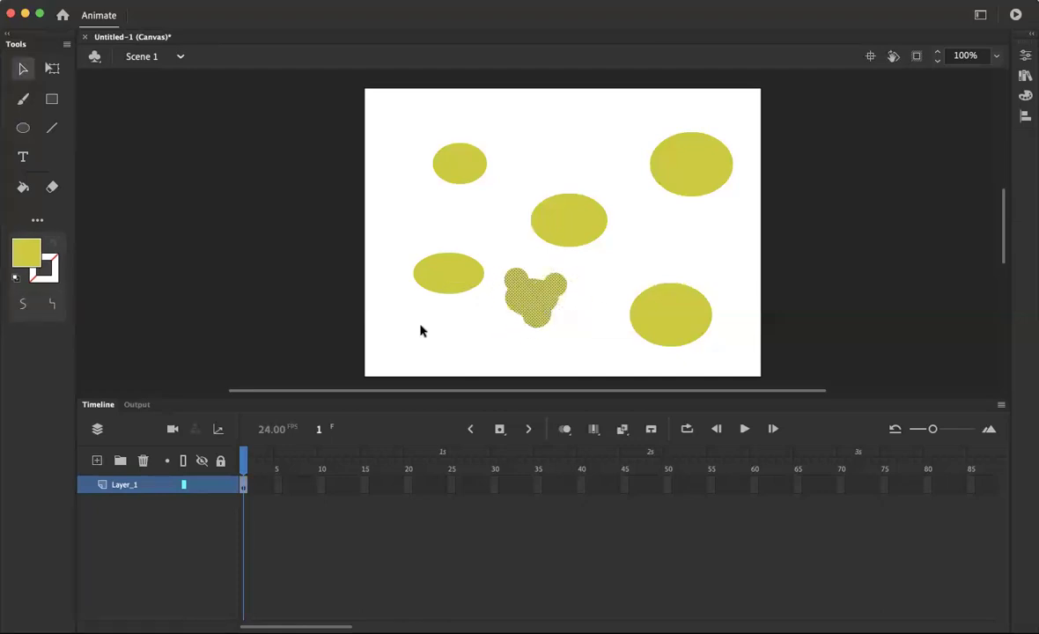
pyautogui.click(20, 256)
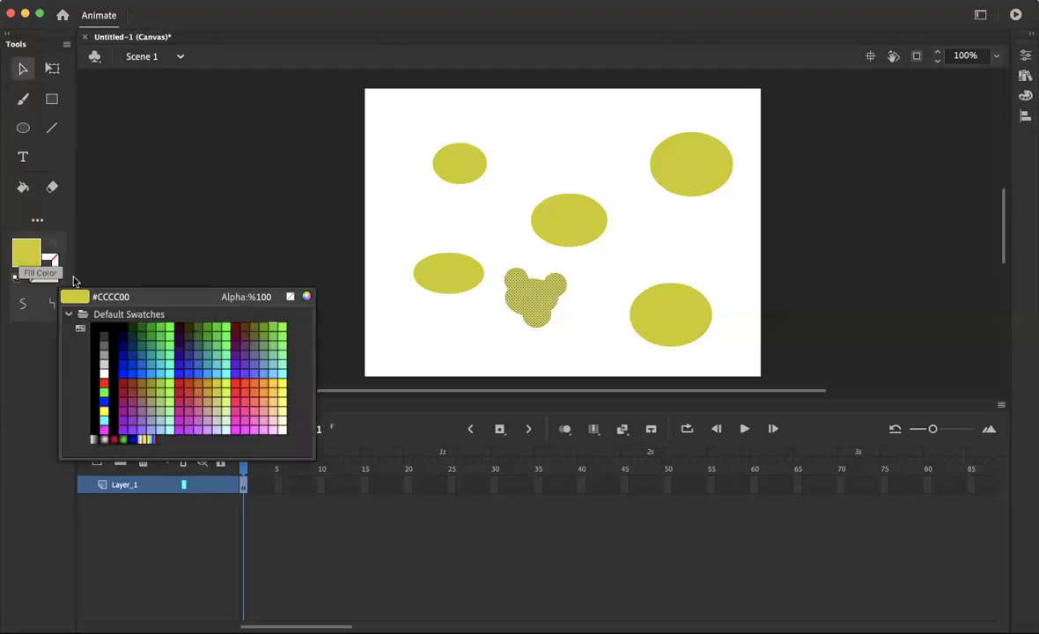
pyautogui.click(149, 348)
pyautogui.click(579, 302)
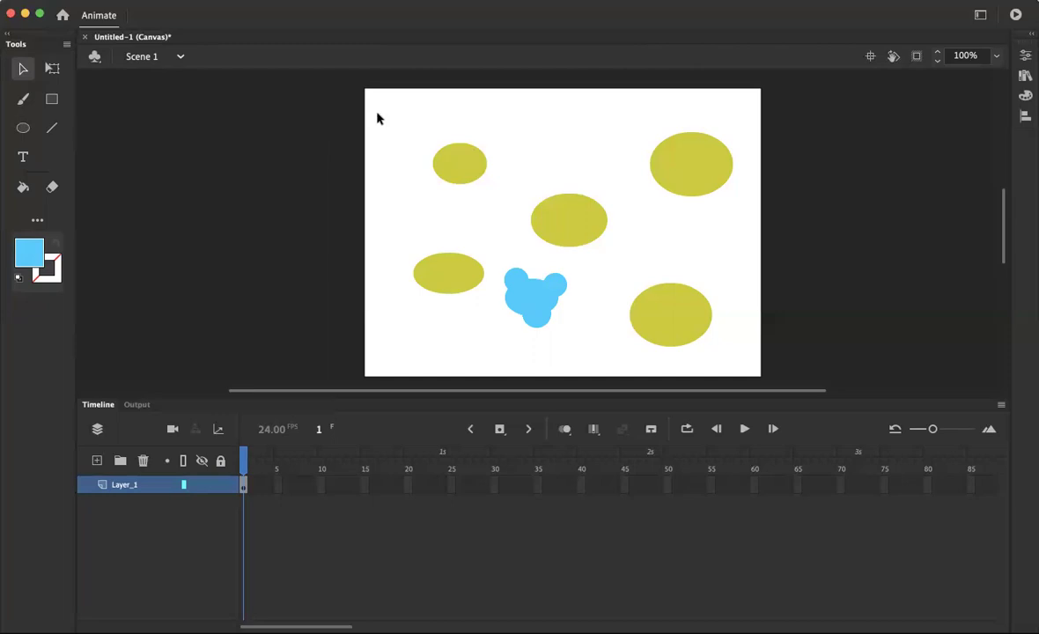
# Step: Select all the yellow ovals and the blue merged shape together and delete them
pyautogui.moveTo(381, 102); pyautogui.dragTo(739, 365)
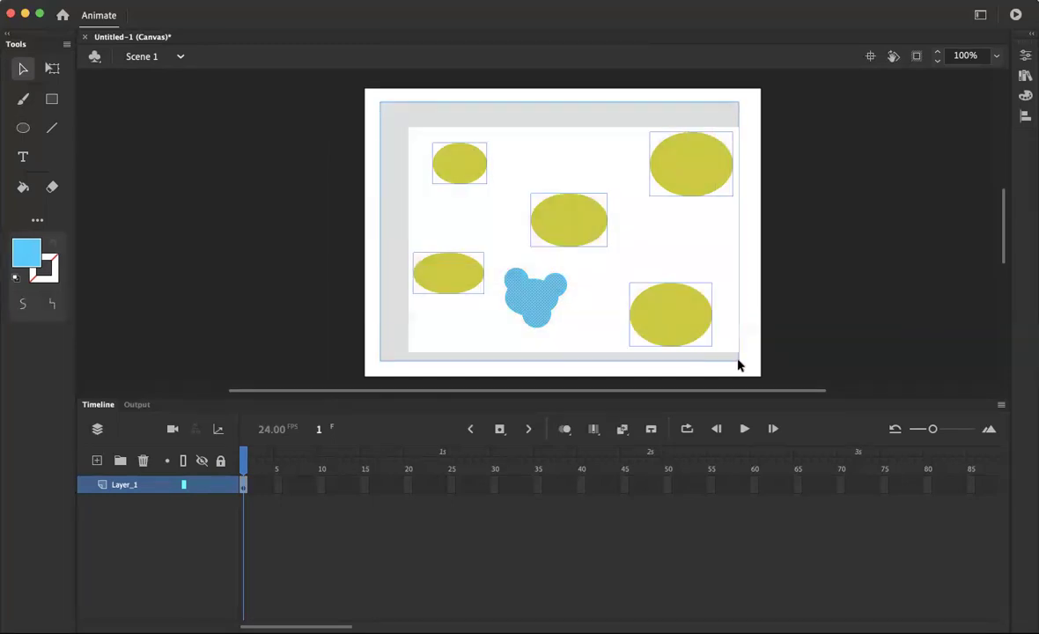
pyautogui.press('Delete')
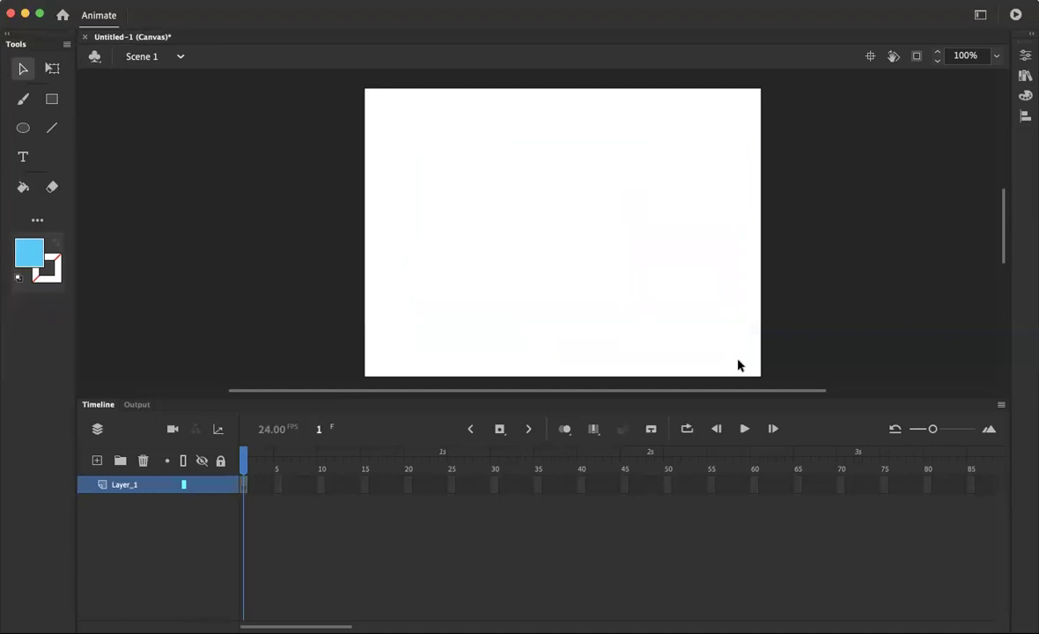
# Step: Draw five straight black lines with the Line tool, two crossing pairs and one separate line near the stage's lower-left corner
pyautogui.click(53, 130)
pyautogui.moveTo(436, 286); pyautogui.dragTo(555, 139)
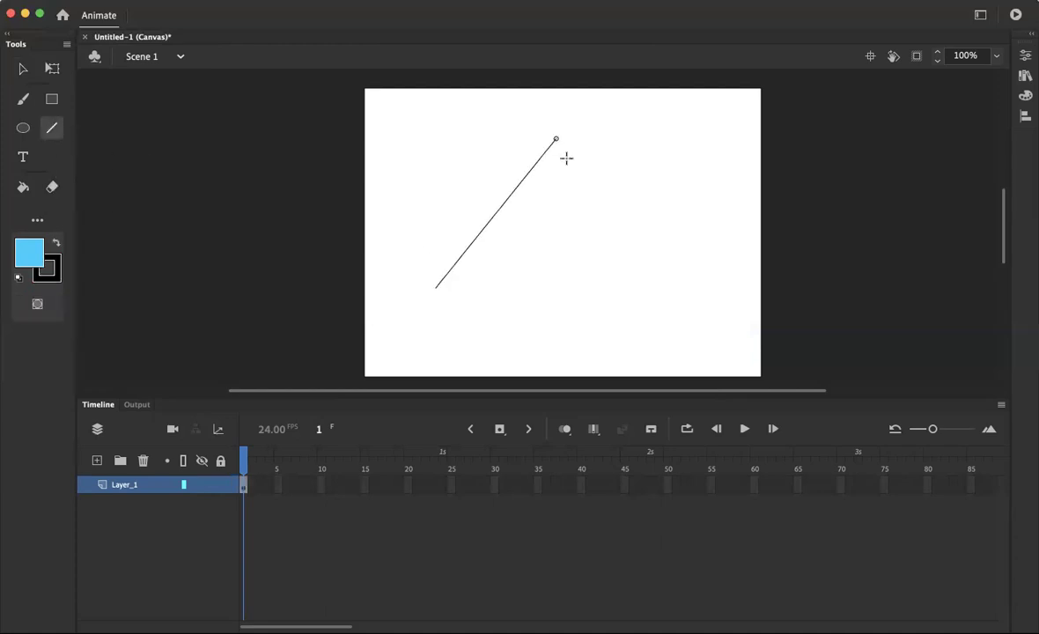
pyautogui.moveTo(592, 197); pyautogui.dragTo(645, 299)
pyautogui.moveTo(549, 288); pyautogui.dragTo(661, 193)
pyautogui.moveTo(551, 226); pyautogui.dragTo(463, 164)
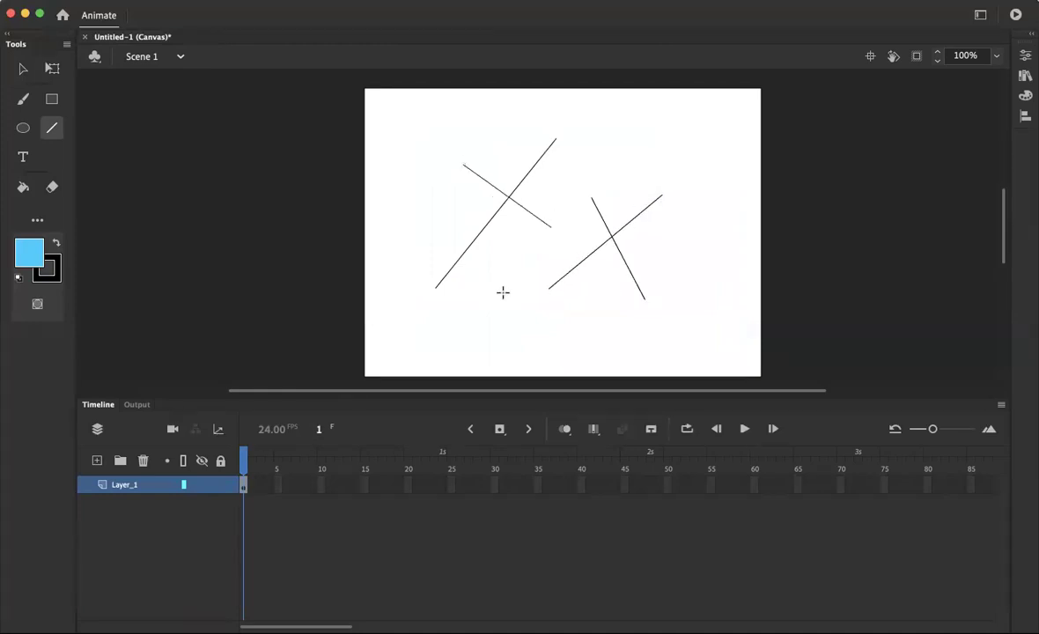
pyautogui.moveTo(491, 315); pyautogui.dragTo(386, 298)
# Step: Select all the drawn lines and delete them to empty the stage
pyautogui.press('v')
pyautogui.moveTo(378, 103)
pyautogui.mouseDown()
pyautogui.moveTo(442, 201)
pyautogui.moveTo(586, 304)
pyautogui.moveTo(722, 346)
pyautogui.mouseUp()
pyautogui.press('Delete')
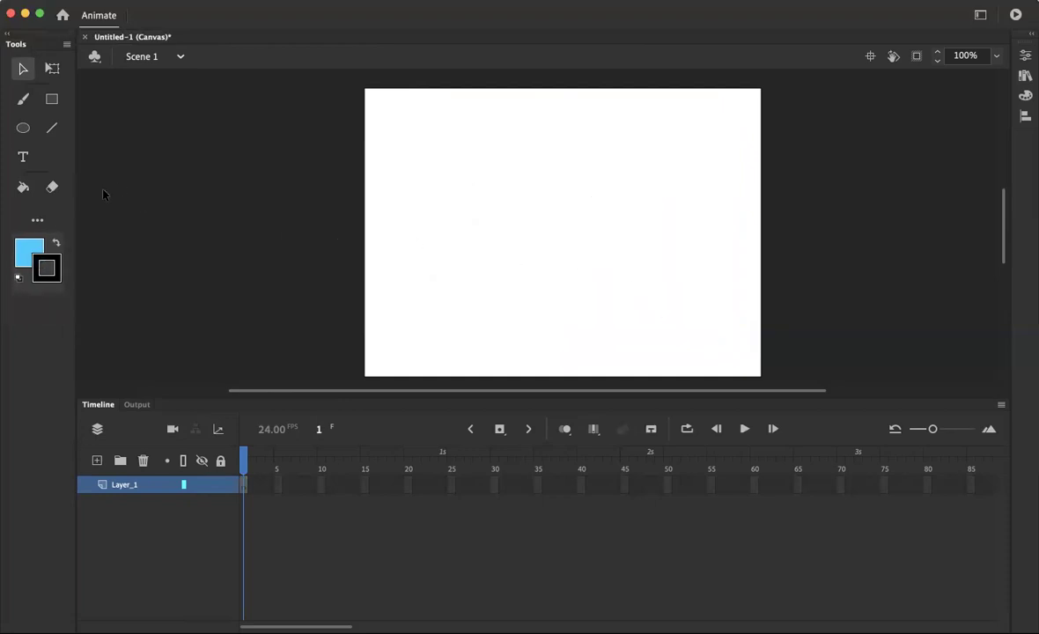
# Step: Add the Pen tool from the collection of extra tools to the toolbox, below the Paint Bucket
pyautogui.click(37, 220)
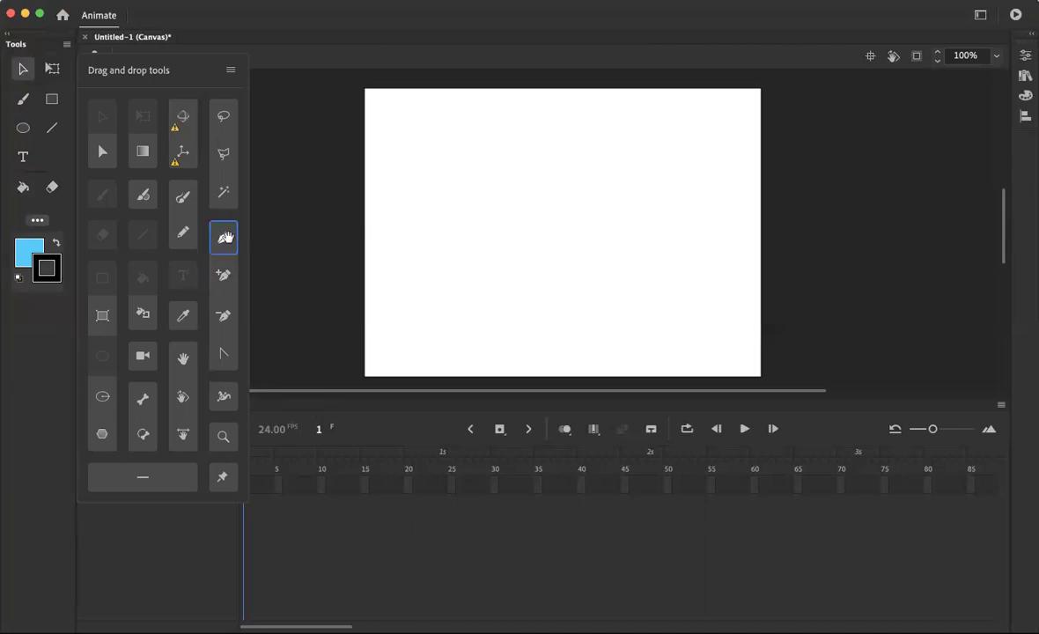
pyautogui.click(475, 222)
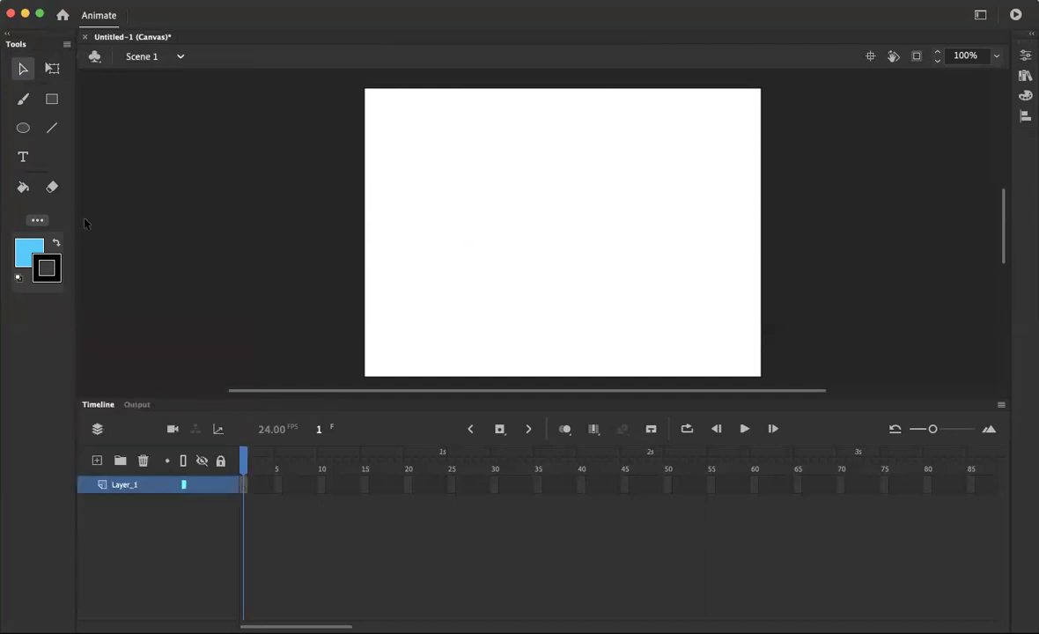
pyautogui.click(37, 222)
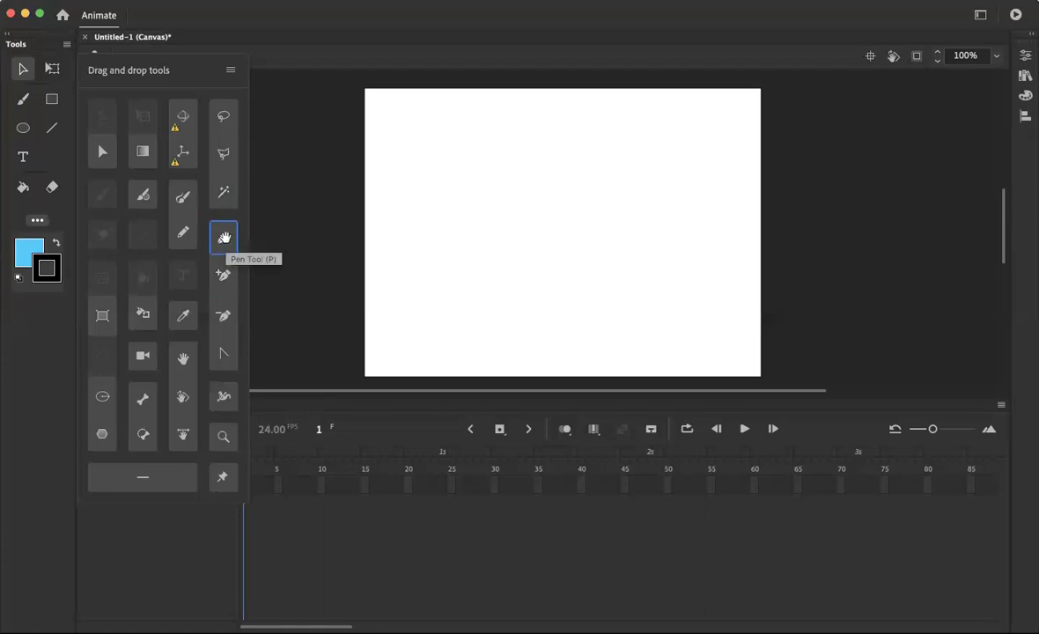
pyautogui.moveTo(223, 237)
pyautogui.mouseDown()
pyautogui.moveTo(190, 222)
pyautogui.moveTo(55, 231)
pyautogui.moveTo(46, 176)
pyautogui.moveTo(54, 208)
pyautogui.mouseUp()
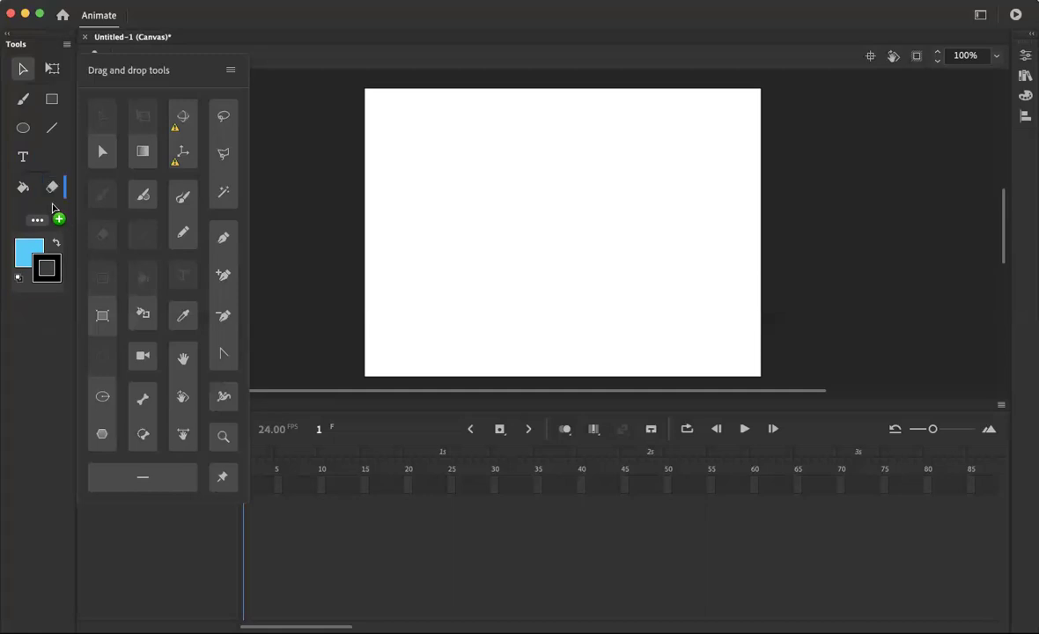
pyautogui.moveTo(53, 208); pyautogui.dragTo(53, 208)
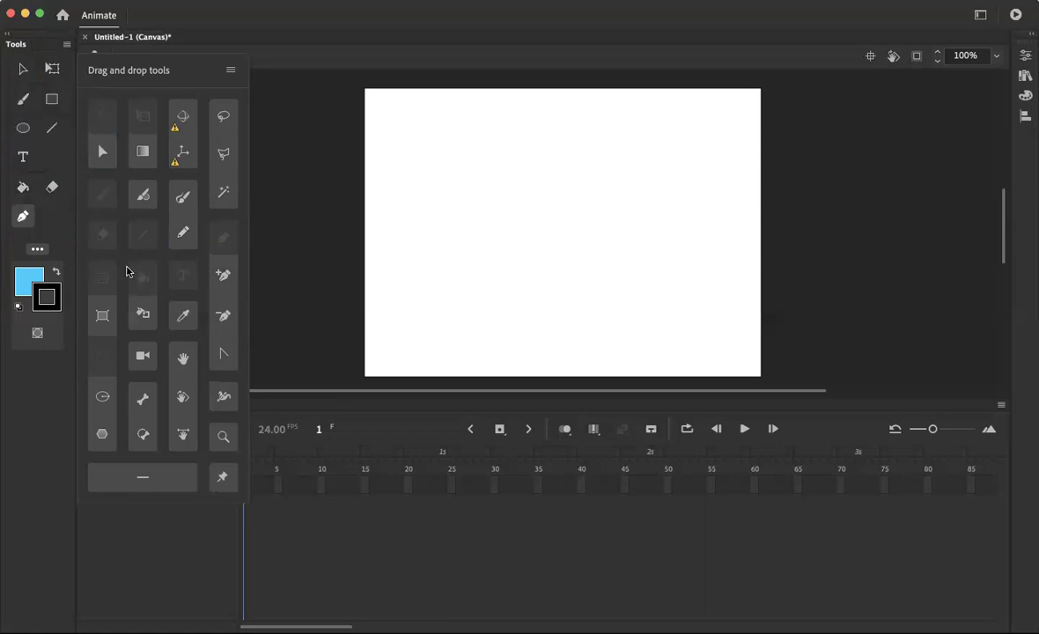
pyautogui.click(37, 250)
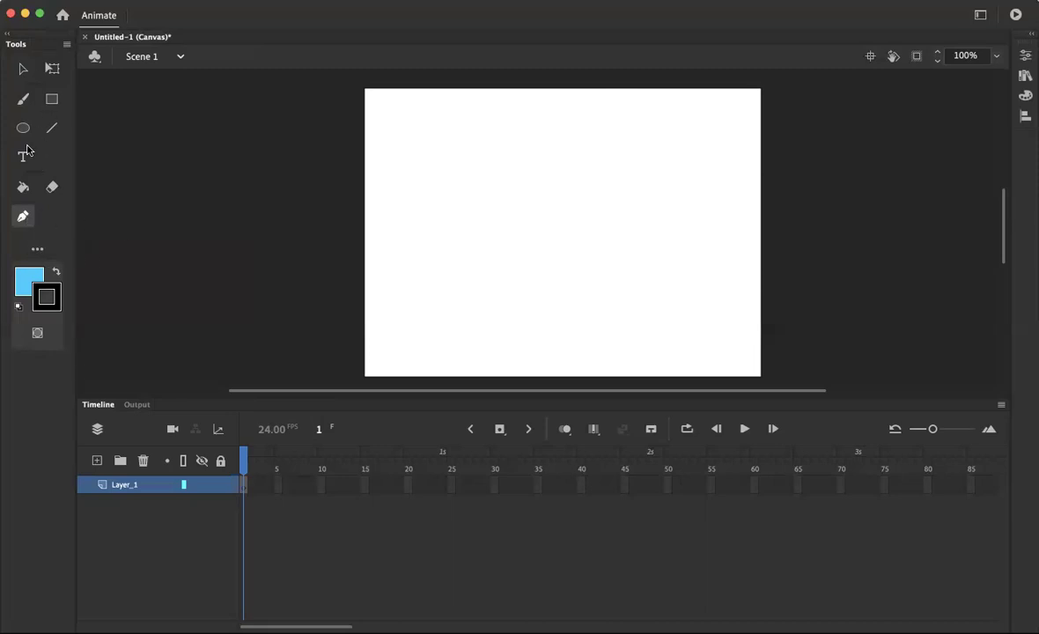
# Step: Draw a closed, jagged eight-point outline with the Pen tool in the left half of the stage
pyautogui.click(423, 221)
pyautogui.click(464, 167)
pyautogui.click(566, 199)
pyautogui.click(550, 280)
pyautogui.click(466, 294)
pyautogui.click(482, 227)
pyautogui.click(418, 261)
pyautogui.click(460, 214)
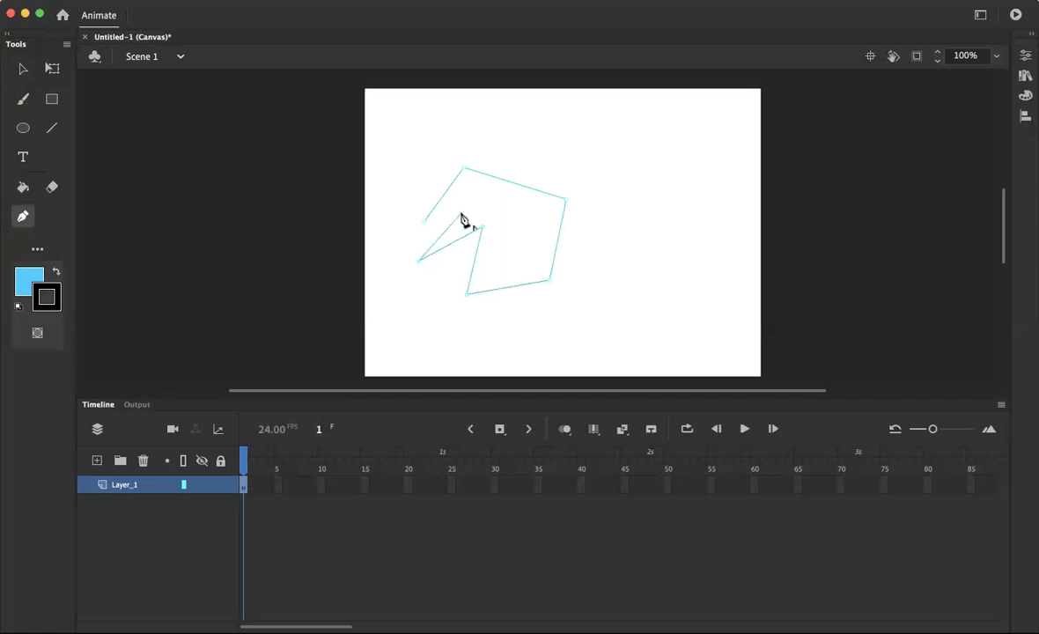
pyautogui.click(424, 222)
# Step: Select a single segment of the jagged outline, the whole outline and its upper-left segment in turn, and deselect it
pyautogui.click(24, 70)
pyautogui.click(475, 256)
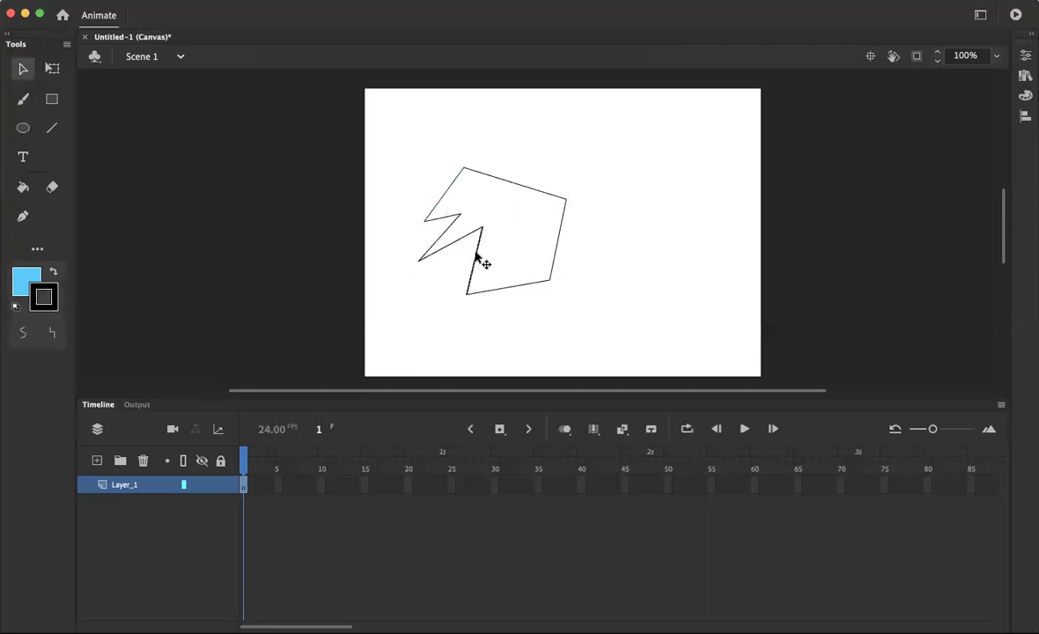
pyautogui.doubleClick(475, 257)
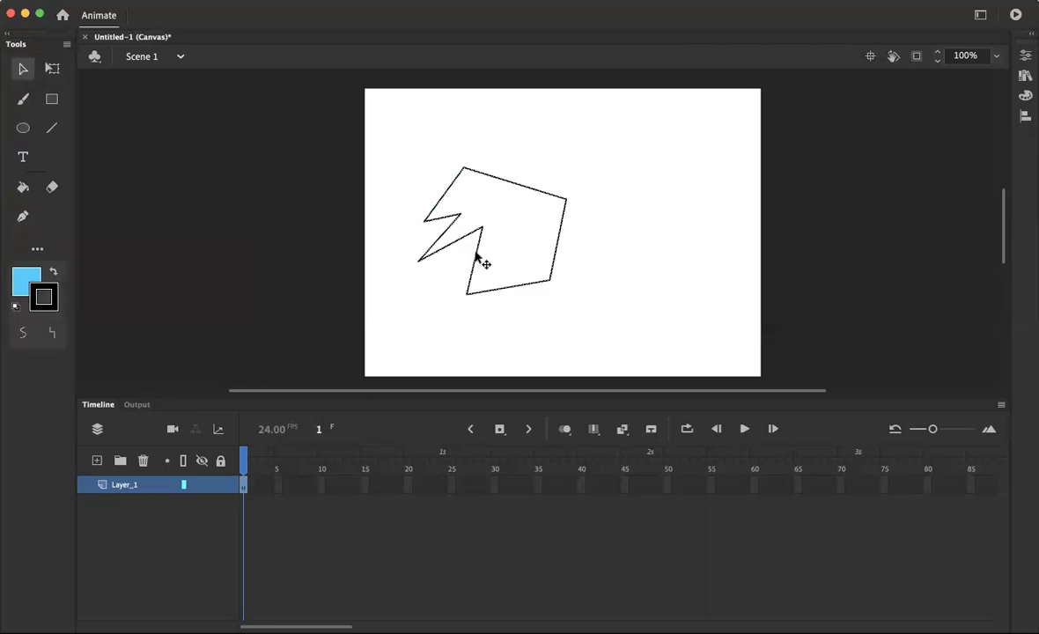
pyautogui.click(425, 171)
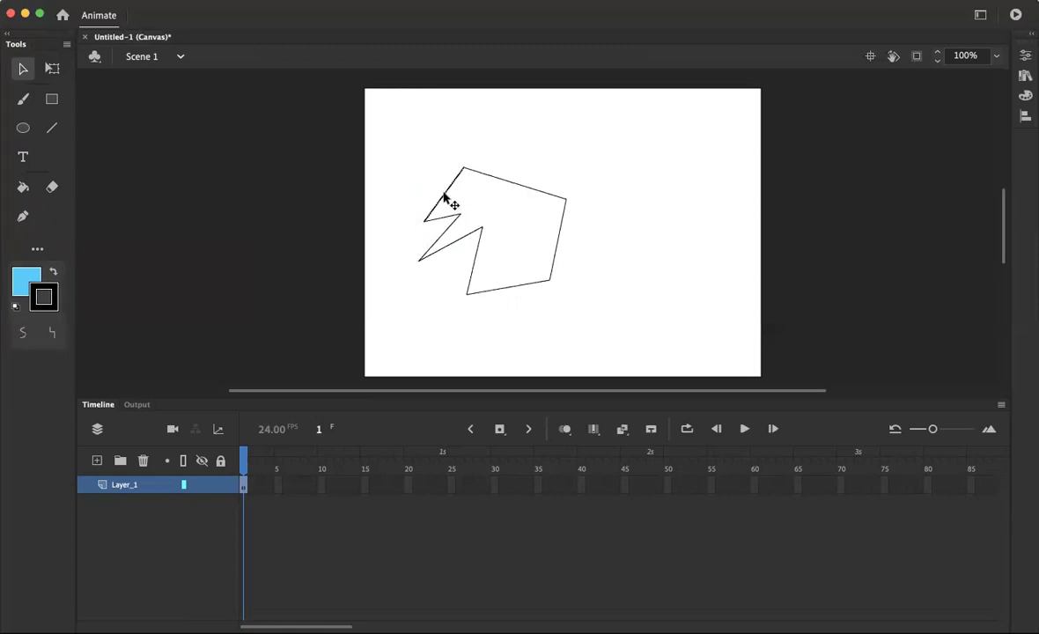
pyautogui.click(445, 196)
pyautogui.click(522, 224)
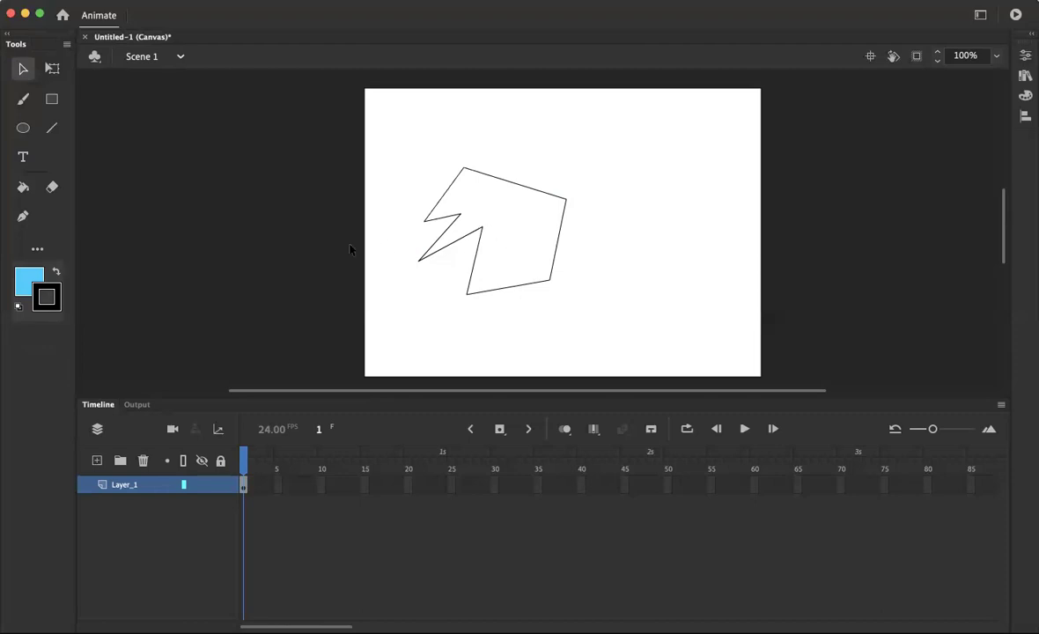
# Step: Fill the jagged outline with light blue using the Paint Bucket tool, and refill it with a darker medium blue
pyautogui.click(23, 188)
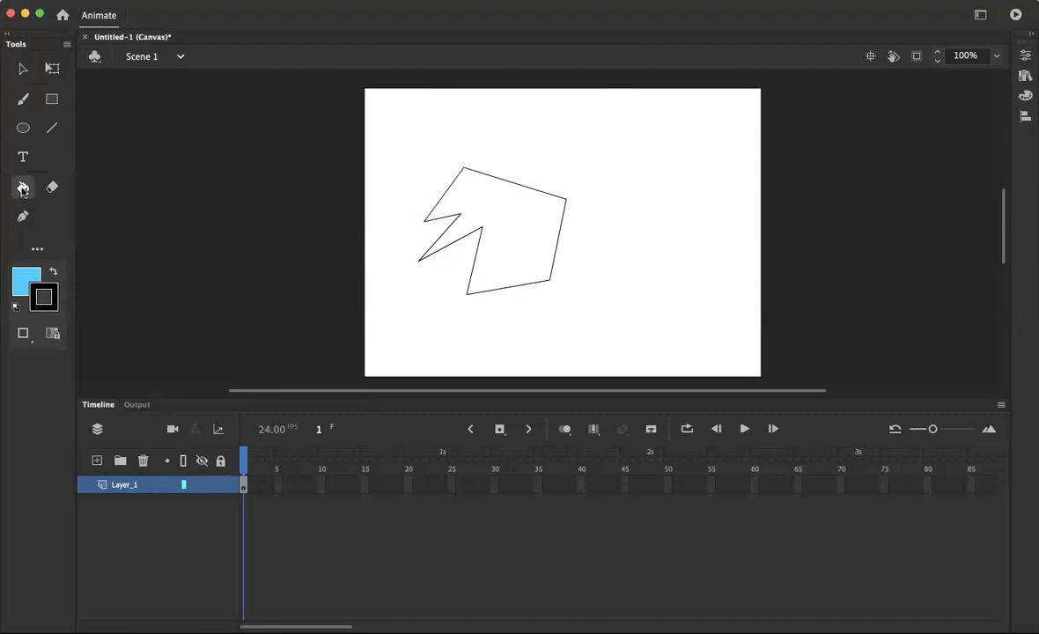
pyautogui.click(502, 214)
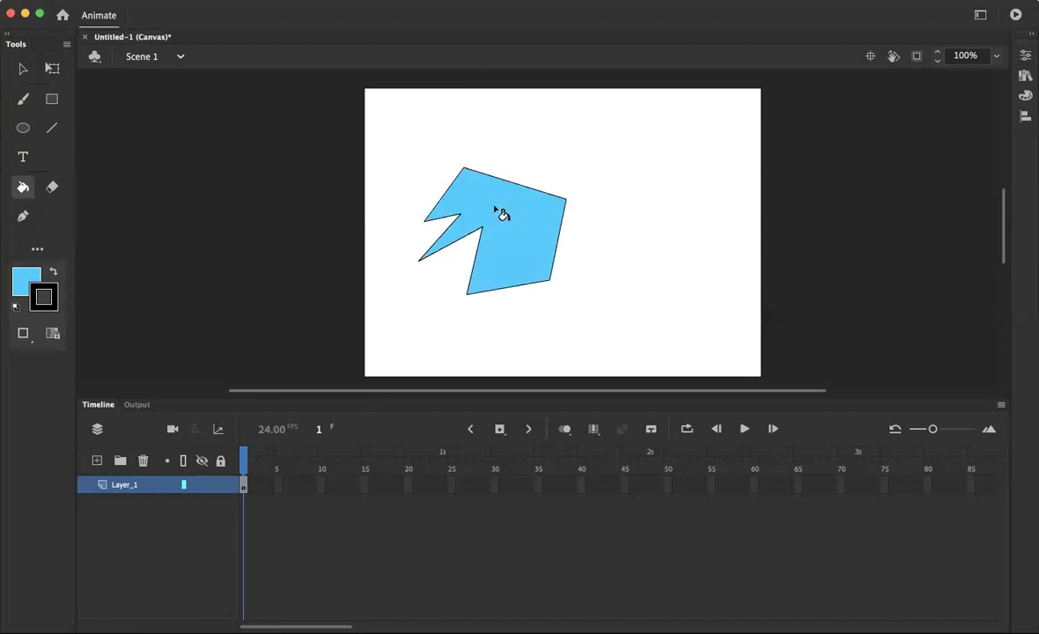
pyautogui.click(24, 277)
pyautogui.click(213, 379)
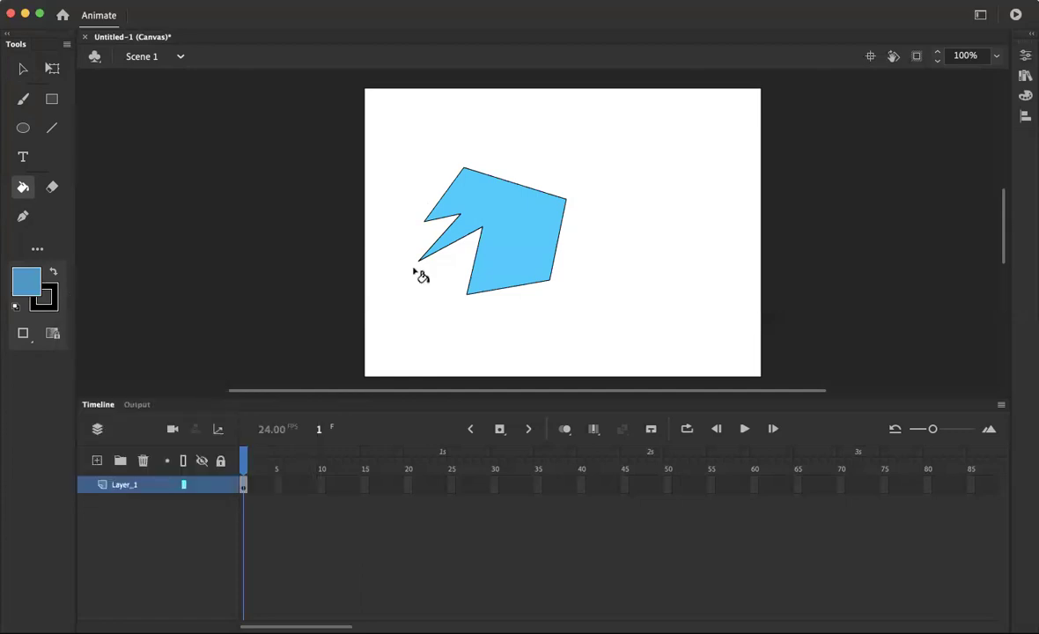
pyautogui.click(516, 231)
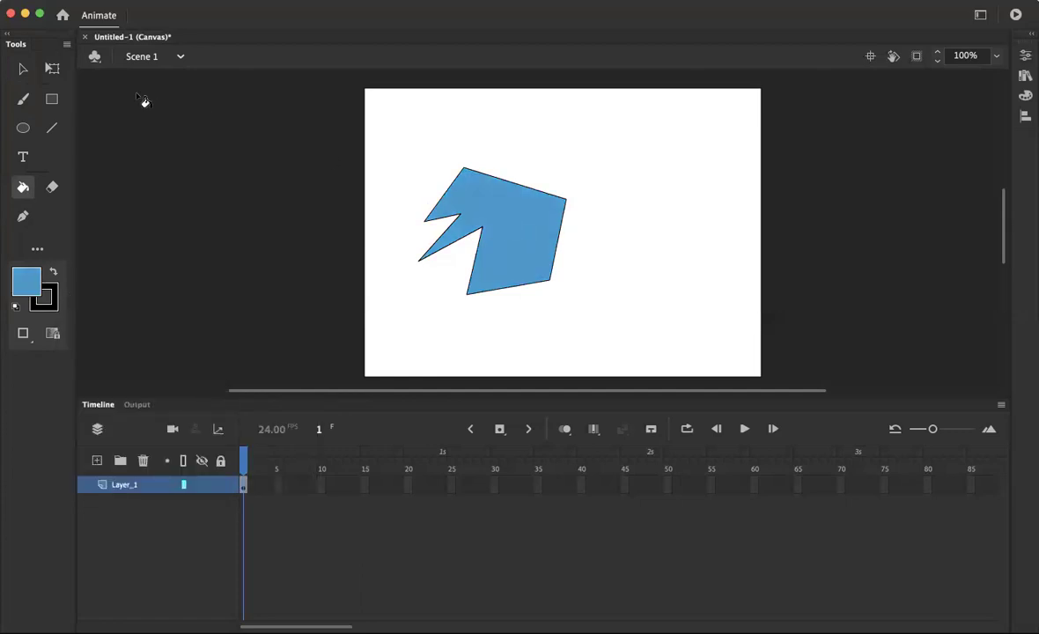
# Step: Select the jagged shape's blue fill, deselect it, and select the outline's bottom segment
pyautogui.click(24, 69)
pyautogui.click(528, 236)
pyautogui.click(582, 234)
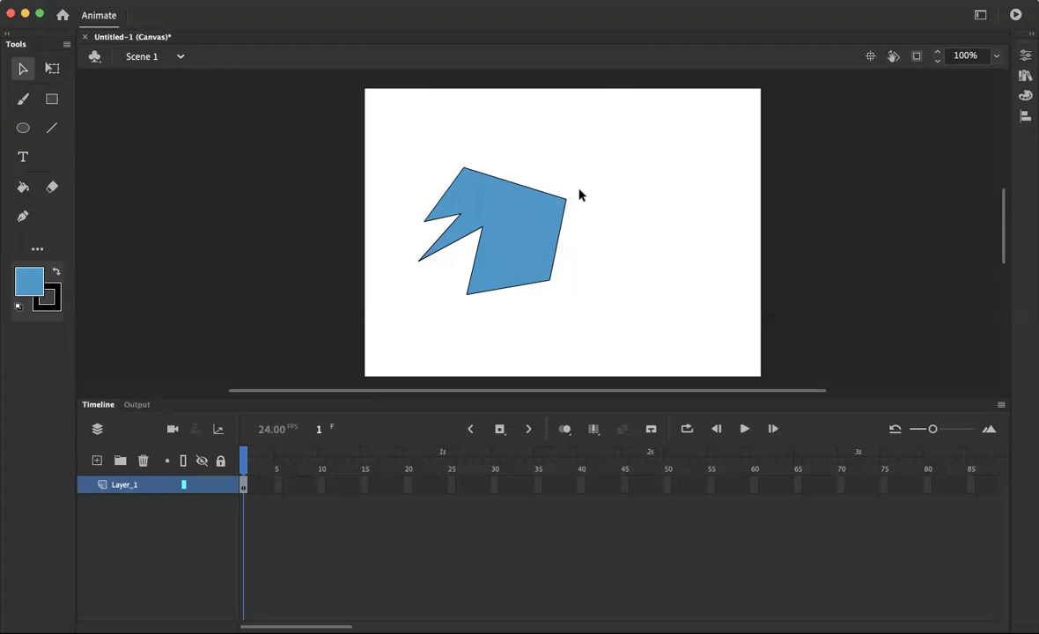
pyautogui.click(548, 283)
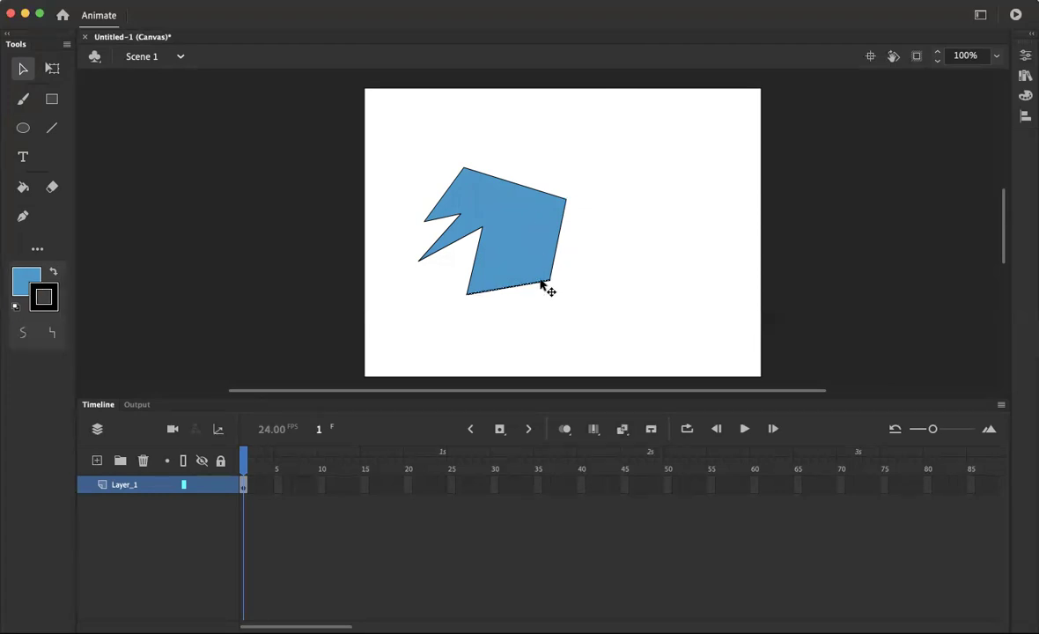
# Step: Try moving the jagged outline's bottom segment away from the blue fill, undo the move and deselect everything
pyautogui.moveTo(538, 285); pyautogui.dragTo(550, 314)
pyautogui.click(610, 307)
pyautogui.press('super+z')
pyautogui.click(596, 260)
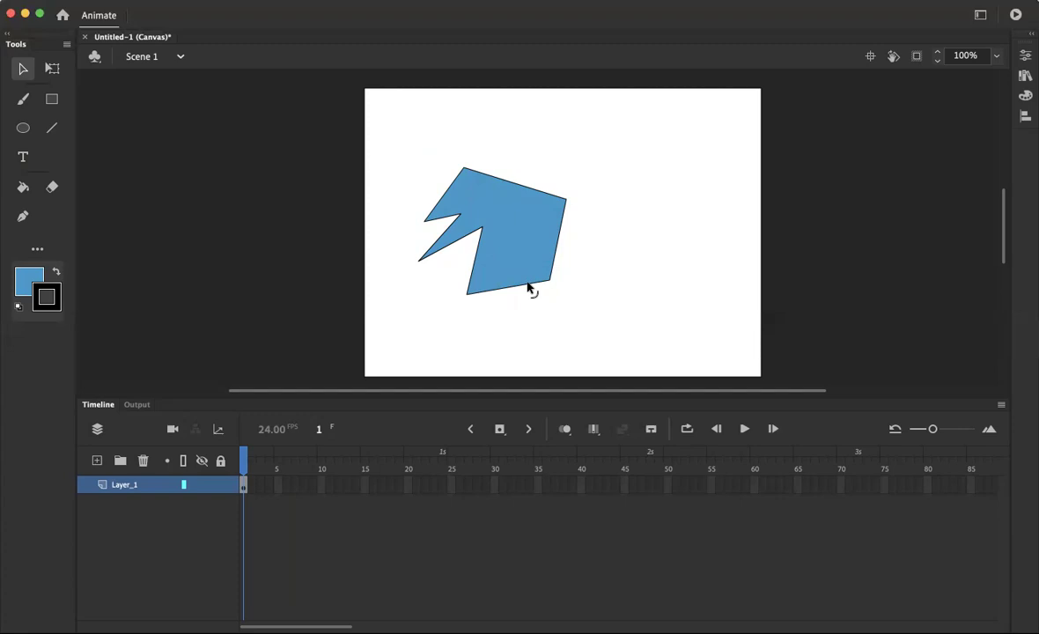
# Step: Separate the jagged shape's whole outline from its fill and delete it, and move the remaining blue fill toward the stage's upper-left corner
pyautogui.doubleClick(528, 288)
pyautogui.moveTo(531, 288); pyautogui.dragTo(666, 322)
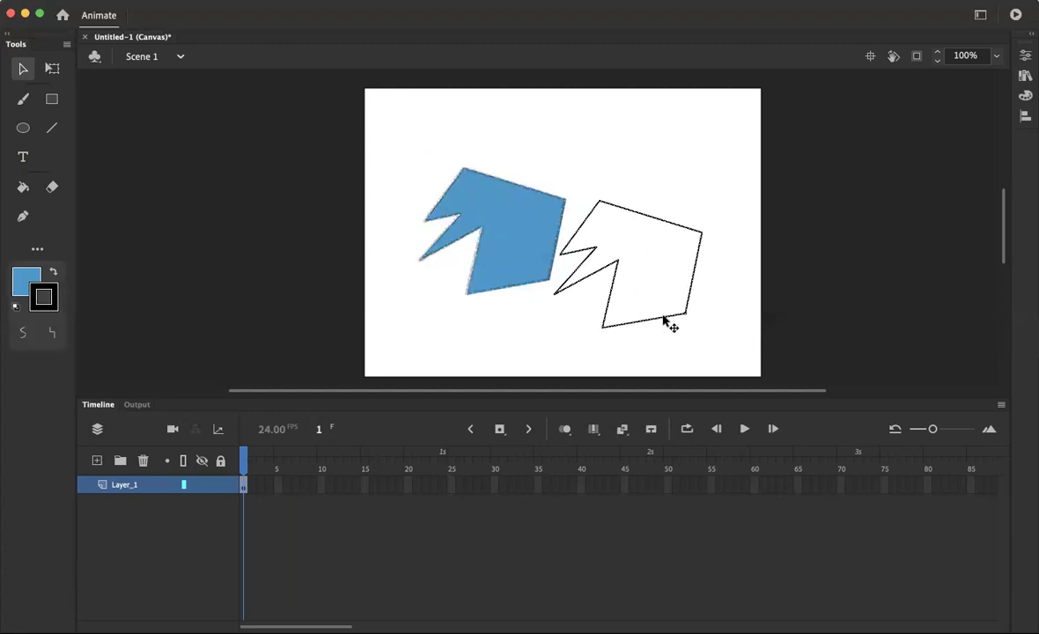
pyautogui.press('Delete')
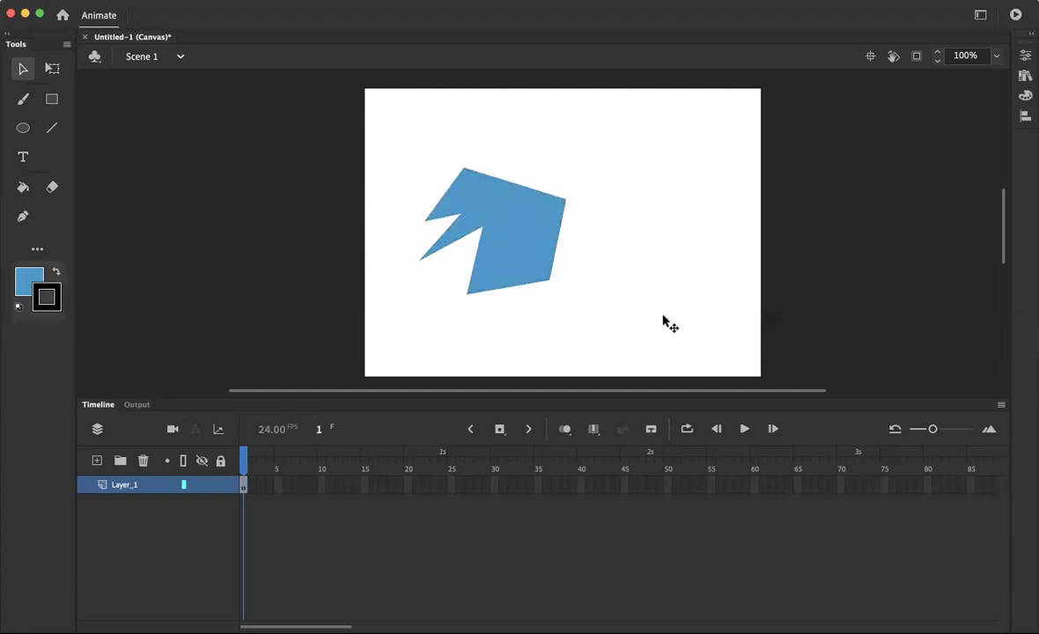
pyautogui.moveTo(503, 261); pyautogui.dragTo(454, 224)
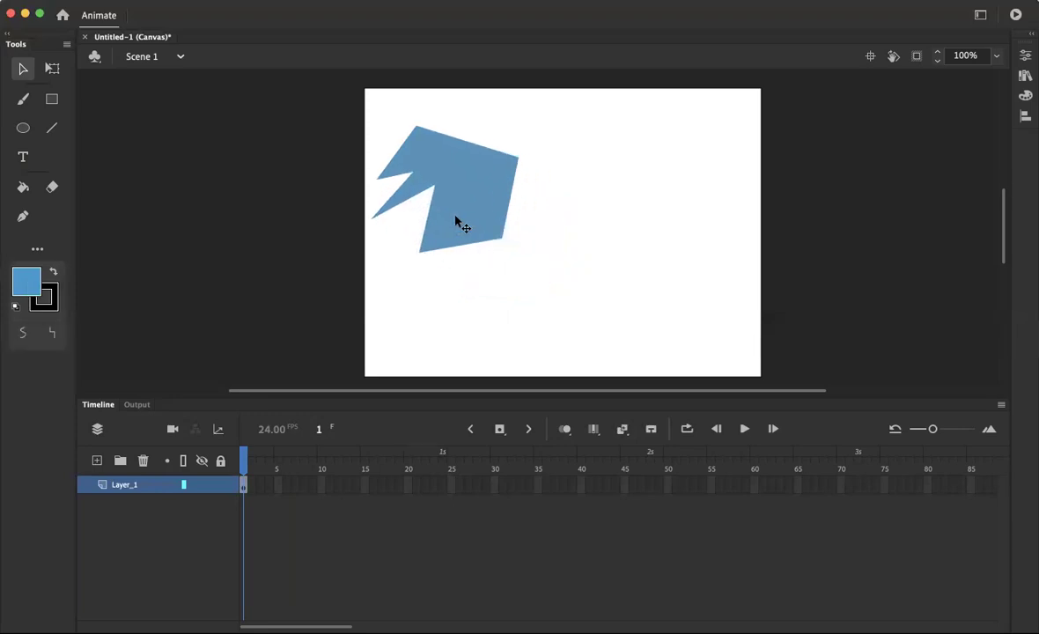
pyautogui.click(494, 296)
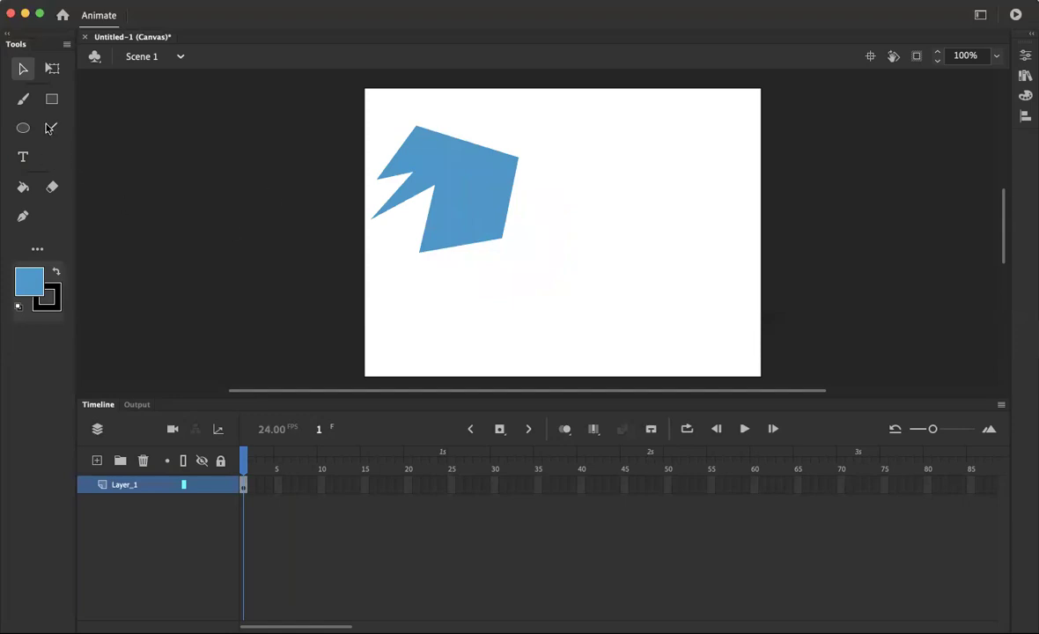
# Step: Draw a closed five-pointed star with the Pen tool in Object Drawing mode in the right half of the stage
pyautogui.click(23, 218)
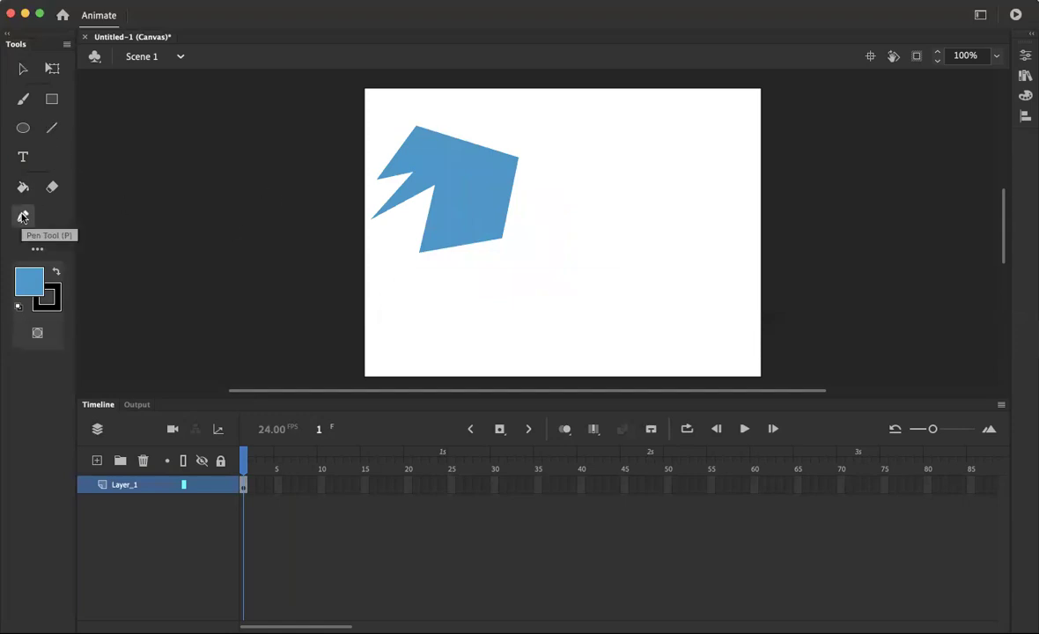
pyautogui.click(37, 334)
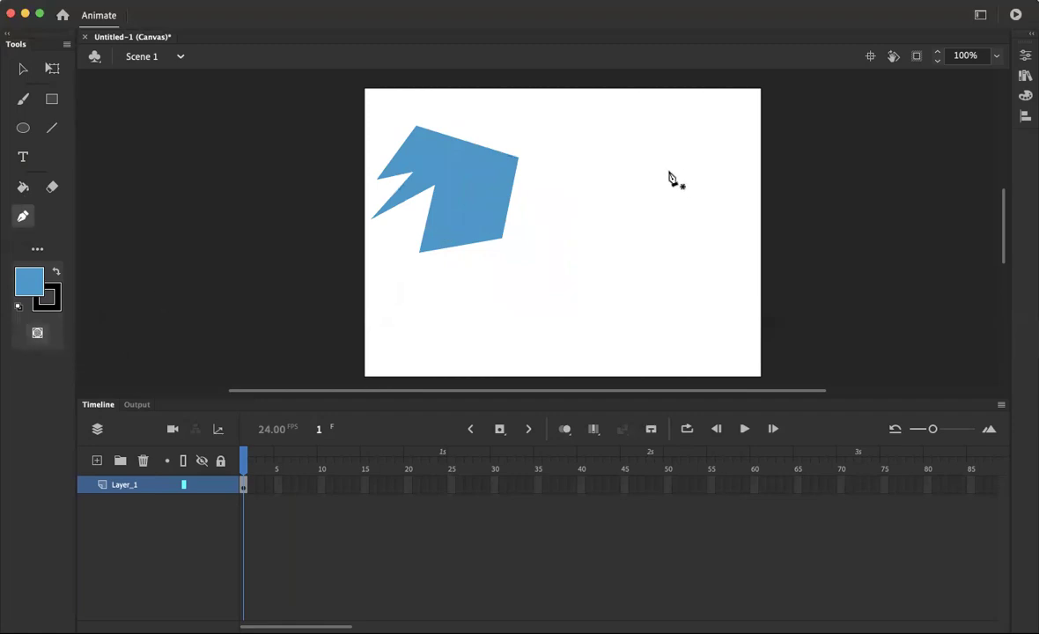
pyautogui.click(599, 240)
pyautogui.click(607, 204)
pyautogui.click(618, 235)
pyautogui.click(655, 236)
pyautogui.click(626, 247)
pyautogui.click(636, 271)
pyautogui.click(600, 272)
pyautogui.click(570, 241)
pyautogui.click(599, 246)
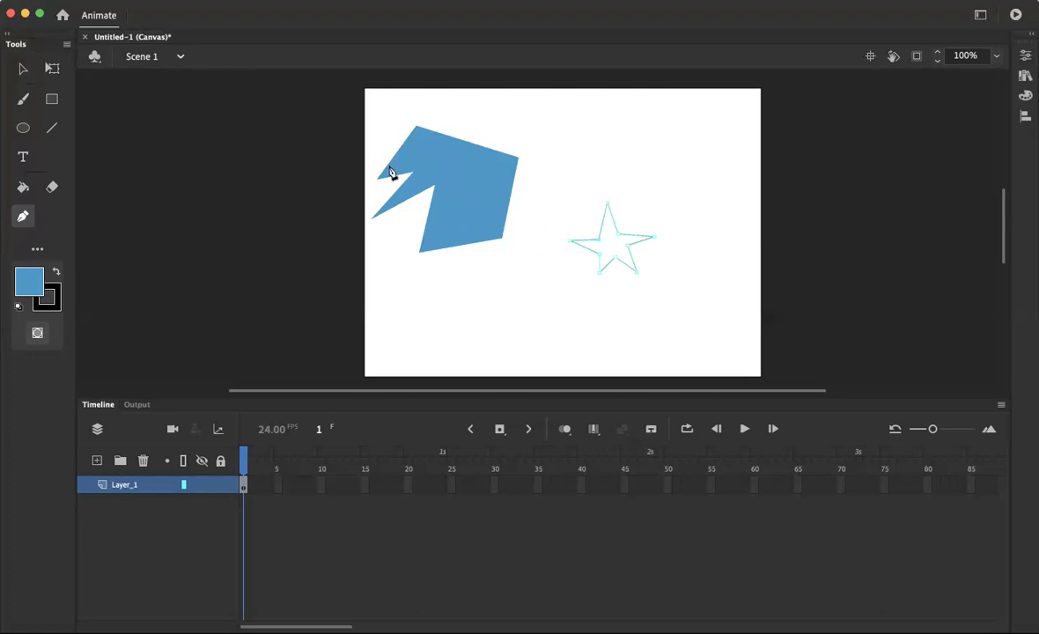
# Step: Fill the star with the current medium blue using the Paint Bucket tool and select the whole star object
pyautogui.click(23, 188)
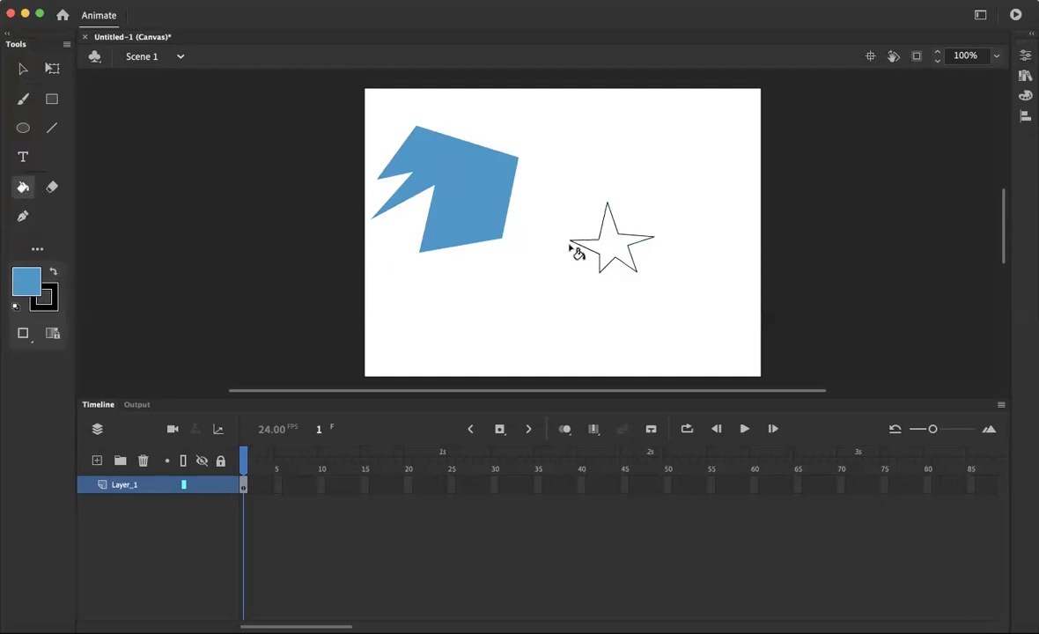
pyautogui.click(607, 250)
pyautogui.click(22, 69)
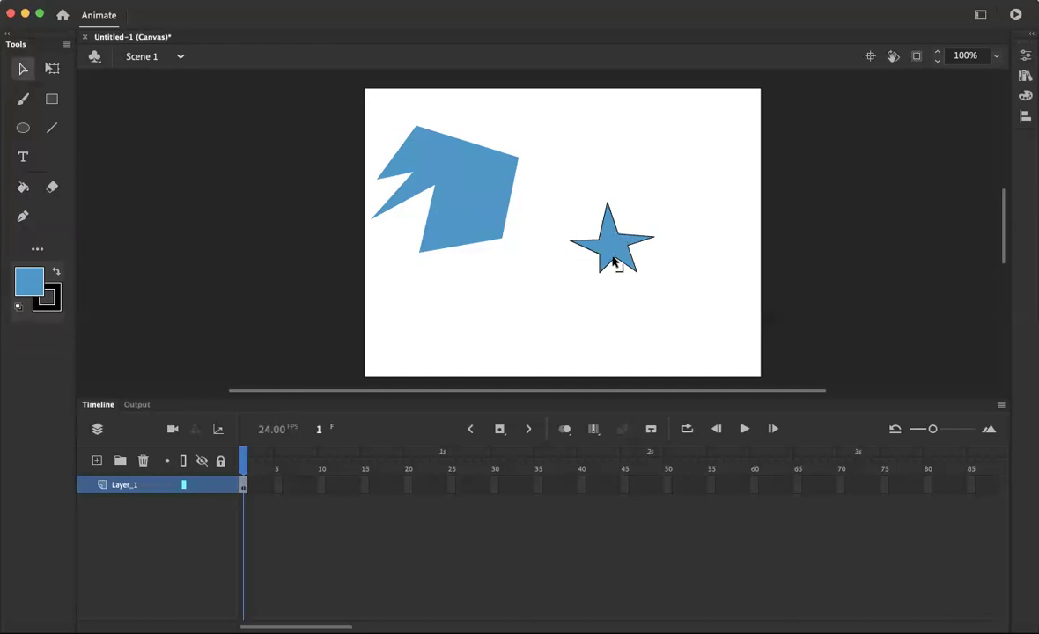
pyautogui.click(614, 257)
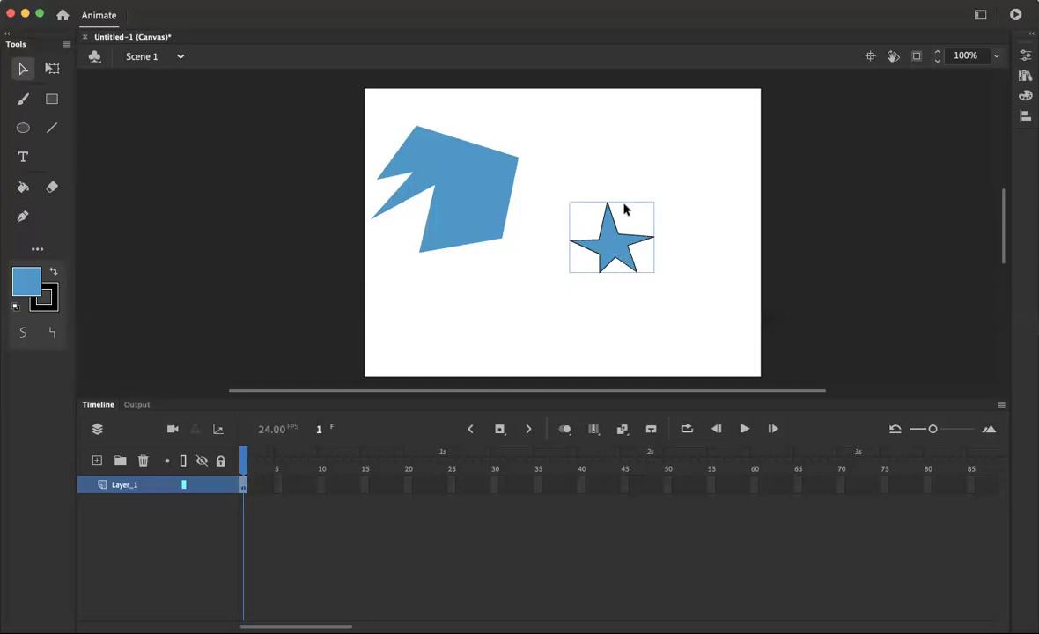
# Step: Move the whole star toward the jagged shape and back to its original place
pyautogui.moveTo(608, 239); pyautogui.dragTo(549, 260)
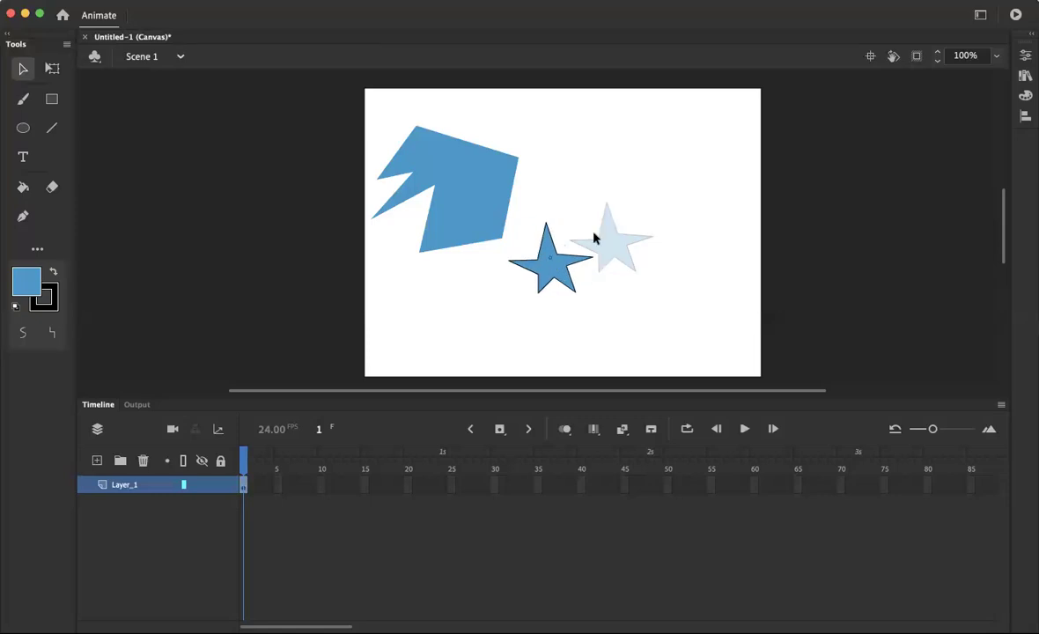
pyautogui.click(596, 238)
pyautogui.click(581, 268)
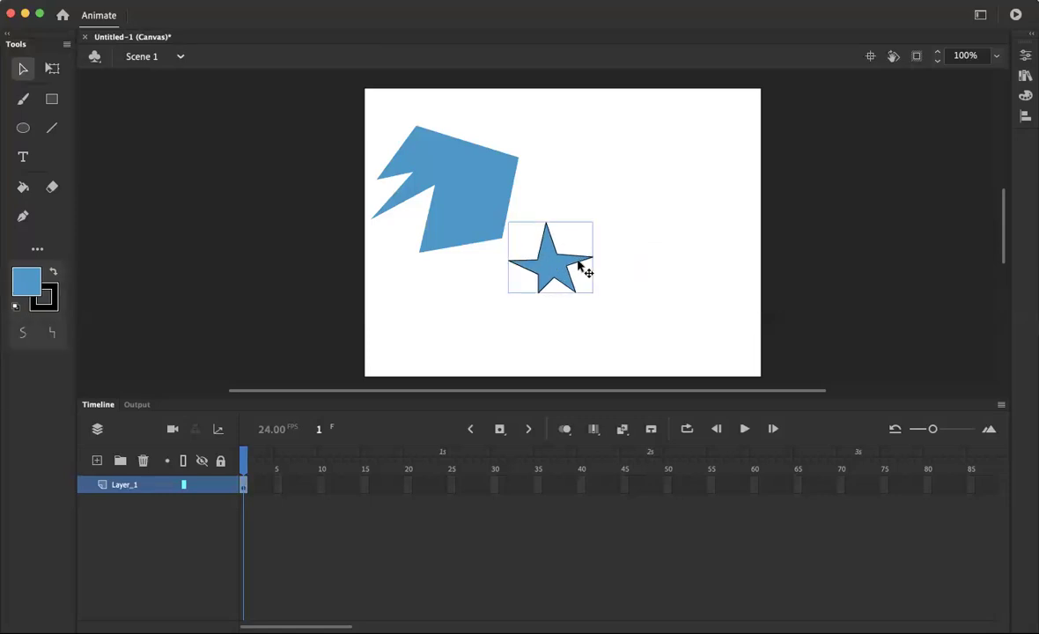
pyautogui.moveTo(553, 262); pyautogui.dragTo(614, 252)
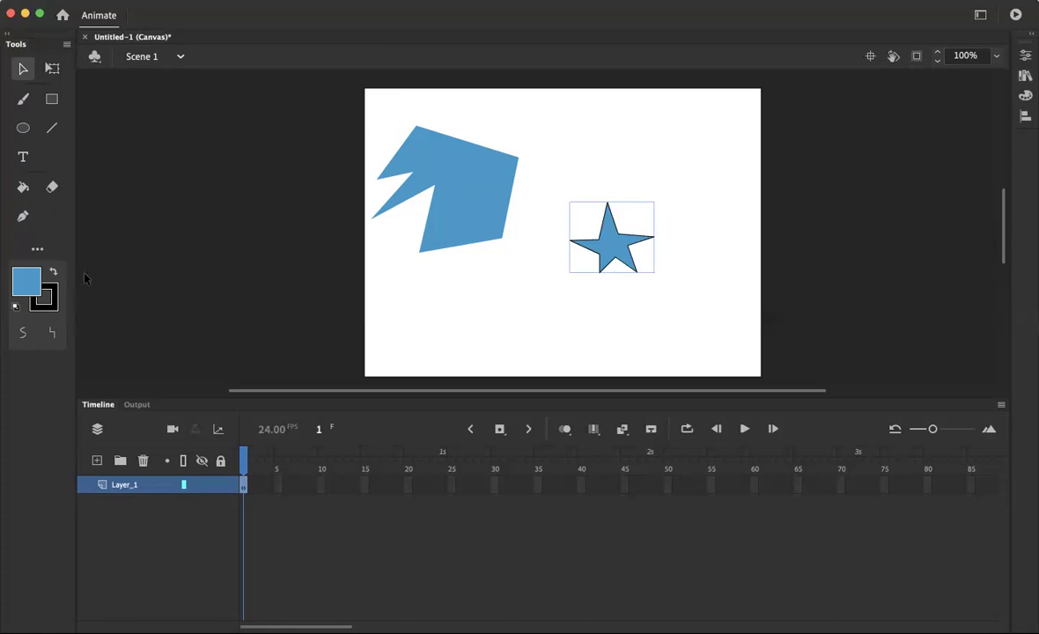
# Step: Set the selected star's stroke colour to red and deselect the star
pyautogui.click(46, 301)
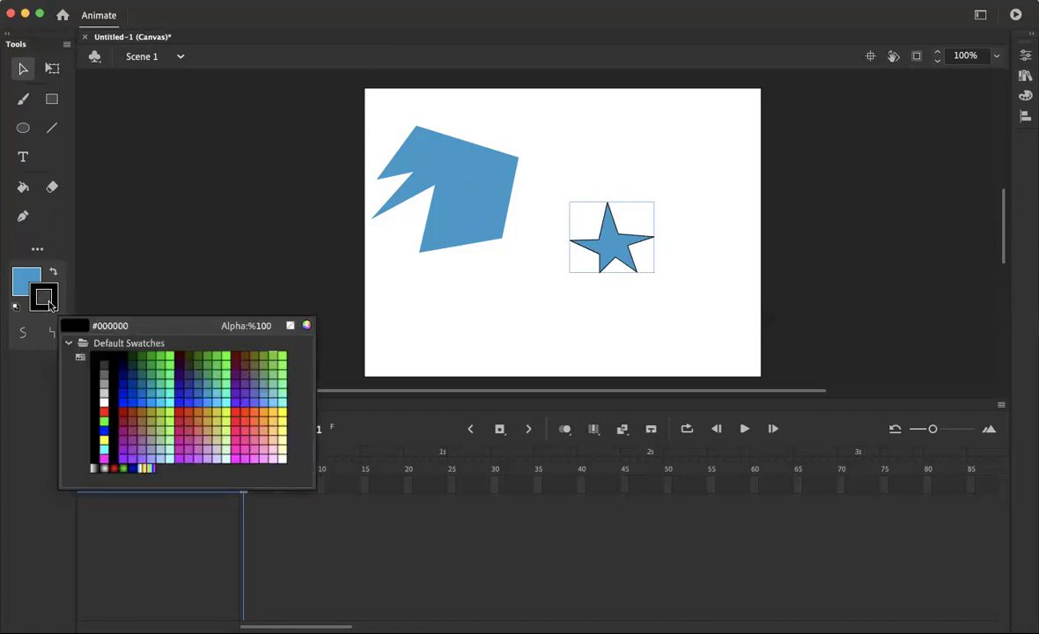
pyautogui.click(105, 411)
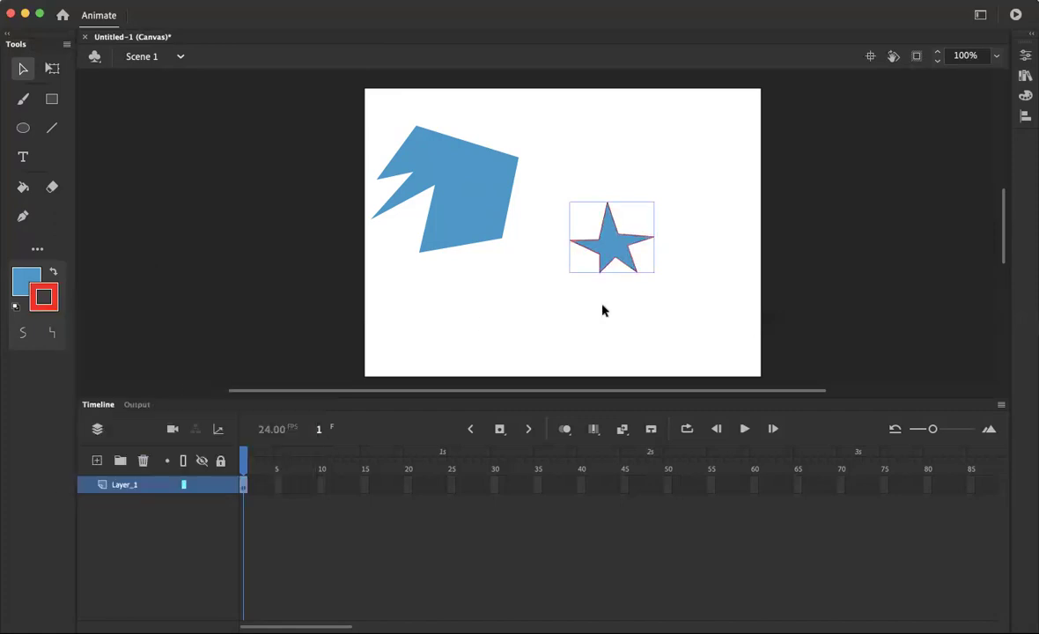
pyautogui.click(626, 308)
# Step: Select the star, show its object properties and set its stroke size to 6
pyautogui.click(620, 262)
pyautogui.click(1025, 57)
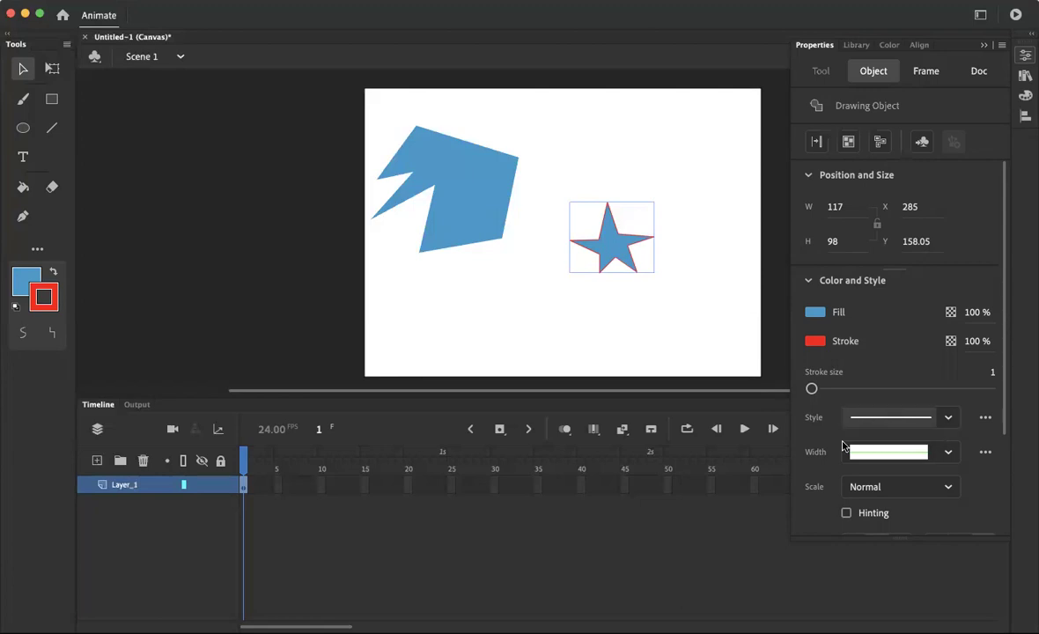
pyautogui.click(944, 456)
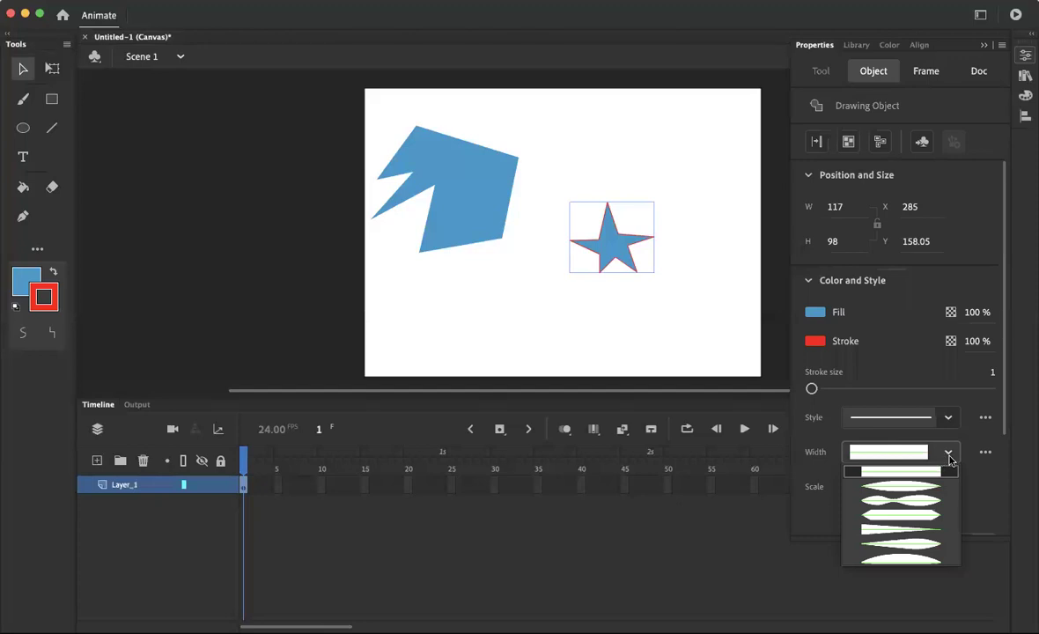
pyautogui.click(949, 457)
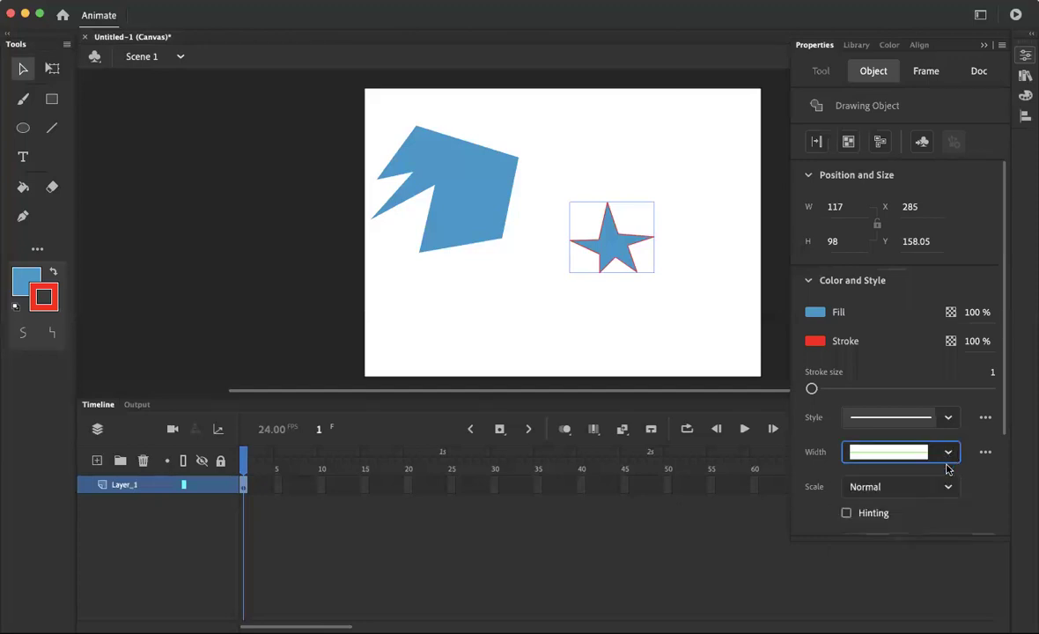
pyautogui.scroll(-3, 877, 333)
pyautogui.scroll(3, 940, 338)
pyautogui.moveTo(812, 389)
pyautogui.mouseDown()
pyautogui.moveTo(840, 391)
pyautogui.moveTo(816, 391)
pyautogui.mouseUp()
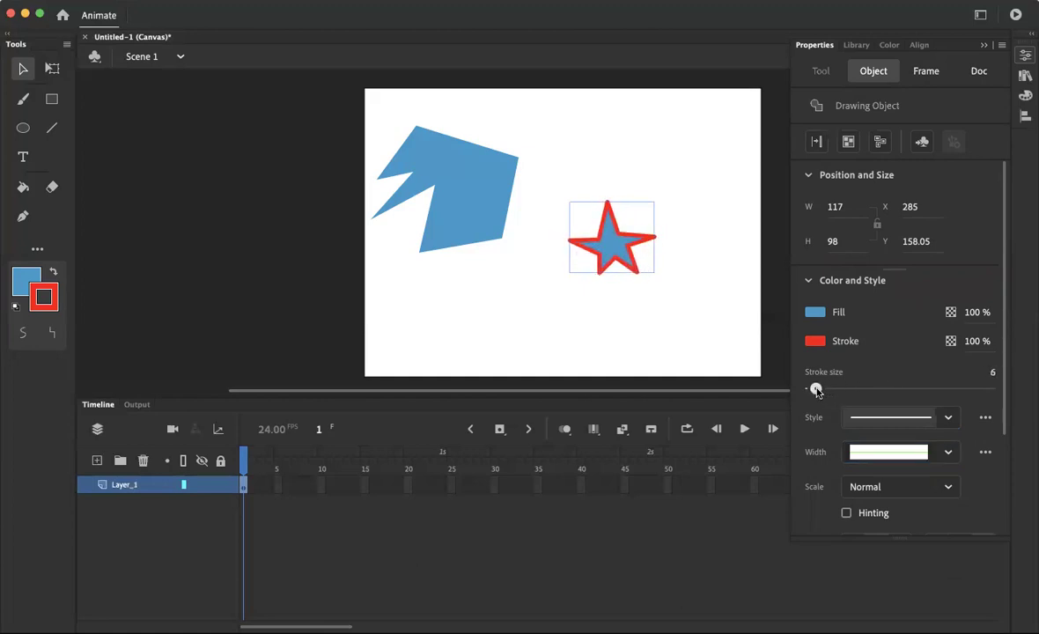
# Step: Try the lens-shaped and teardrop-shaped width profiles on the star's stroke, returning to the uniform profile after each one
pyautogui.click(944, 456)
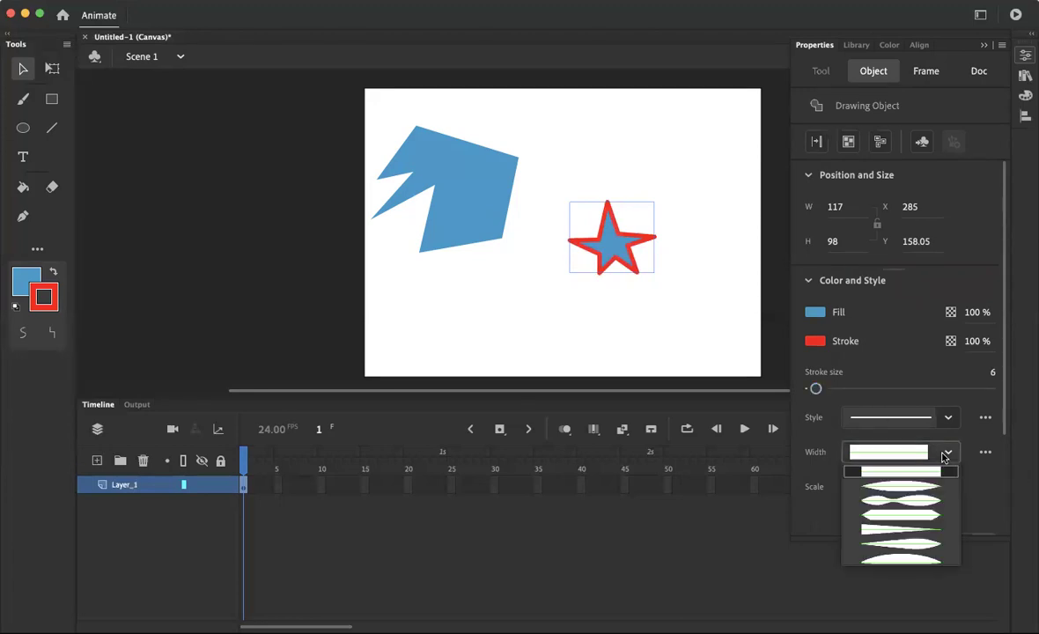
pyautogui.click(902, 491)
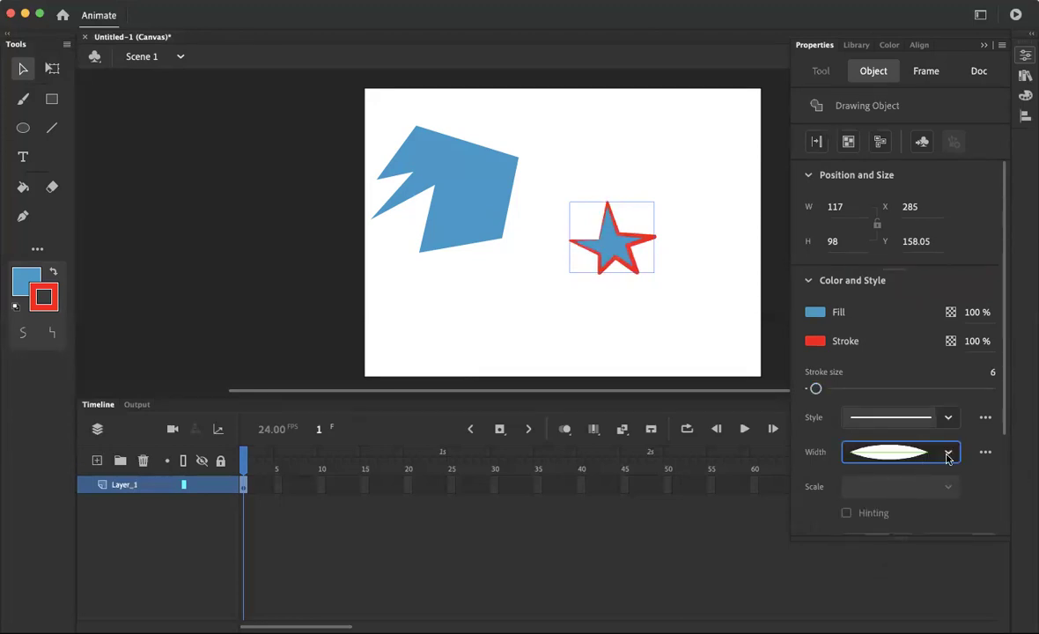
pyautogui.click(946, 453)
pyautogui.click(910, 473)
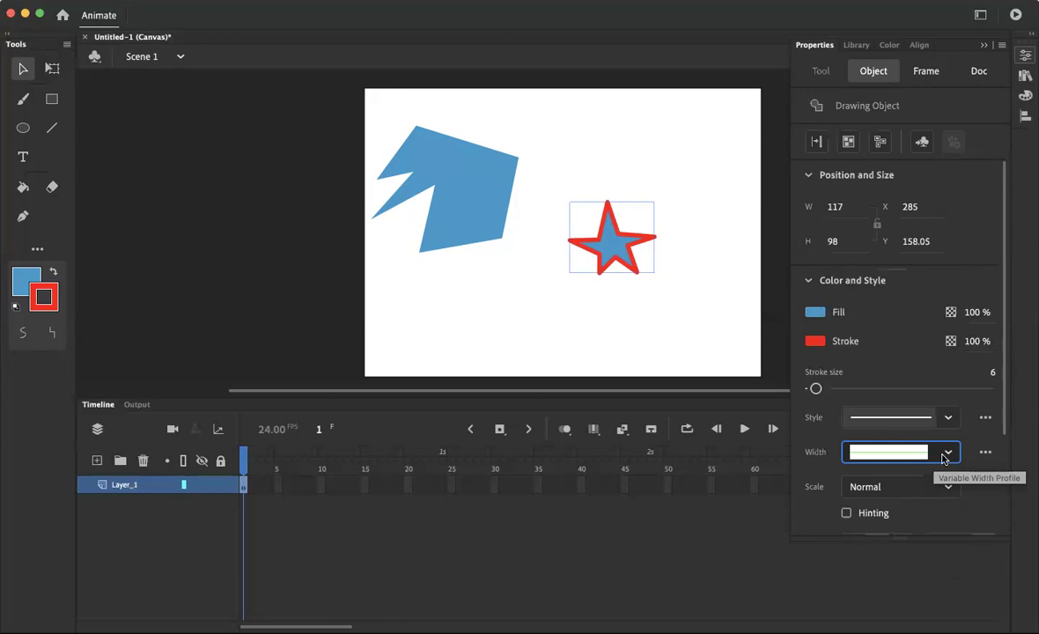
pyautogui.click(945, 453)
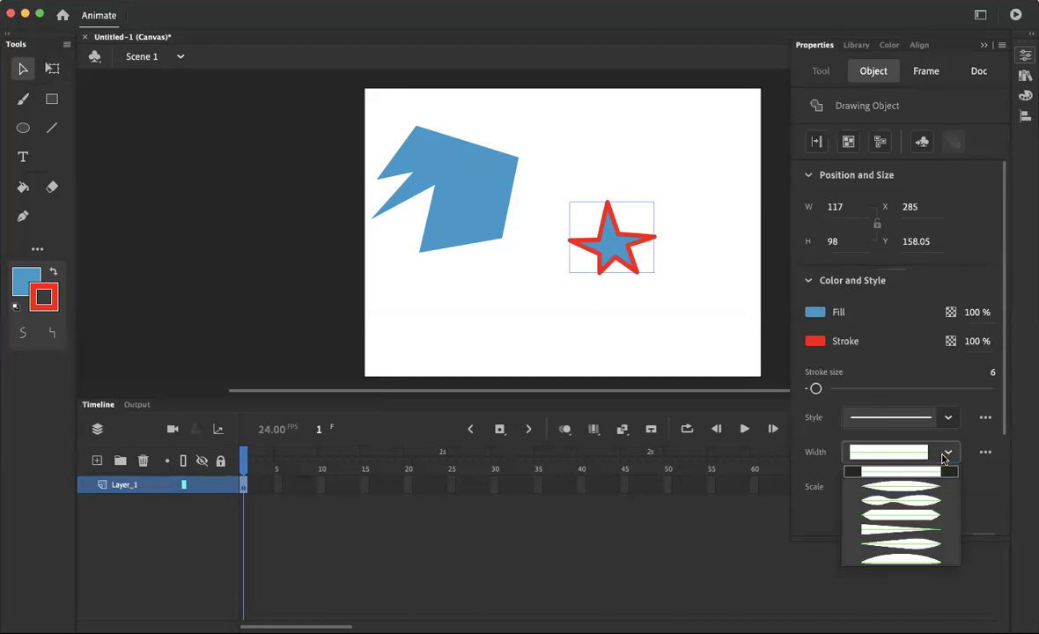
pyautogui.click(893, 544)
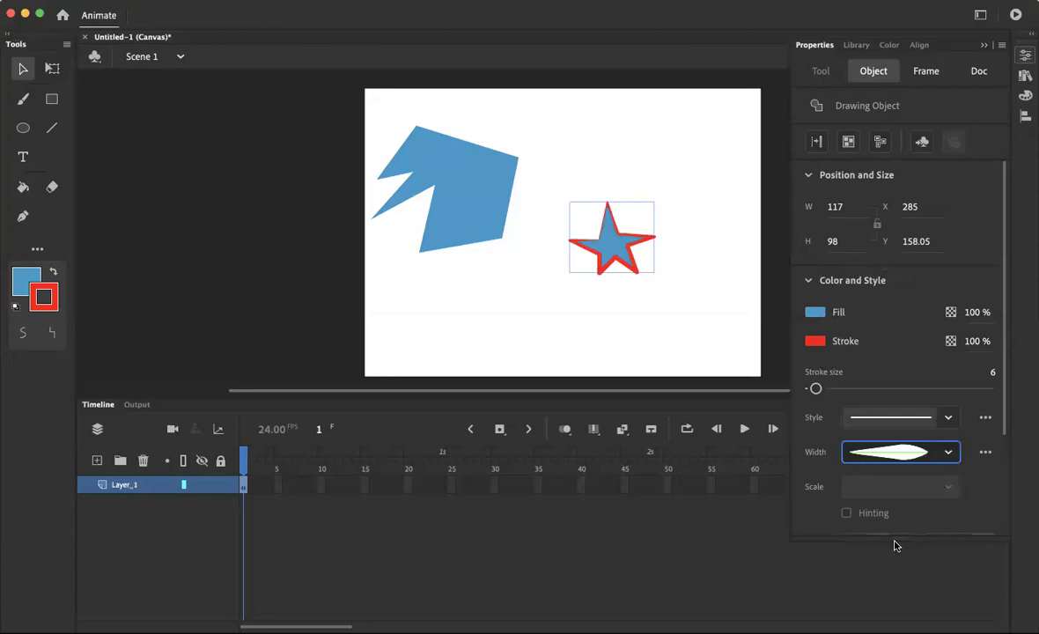
pyautogui.click(946, 452)
pyautogui.click(889, 476)
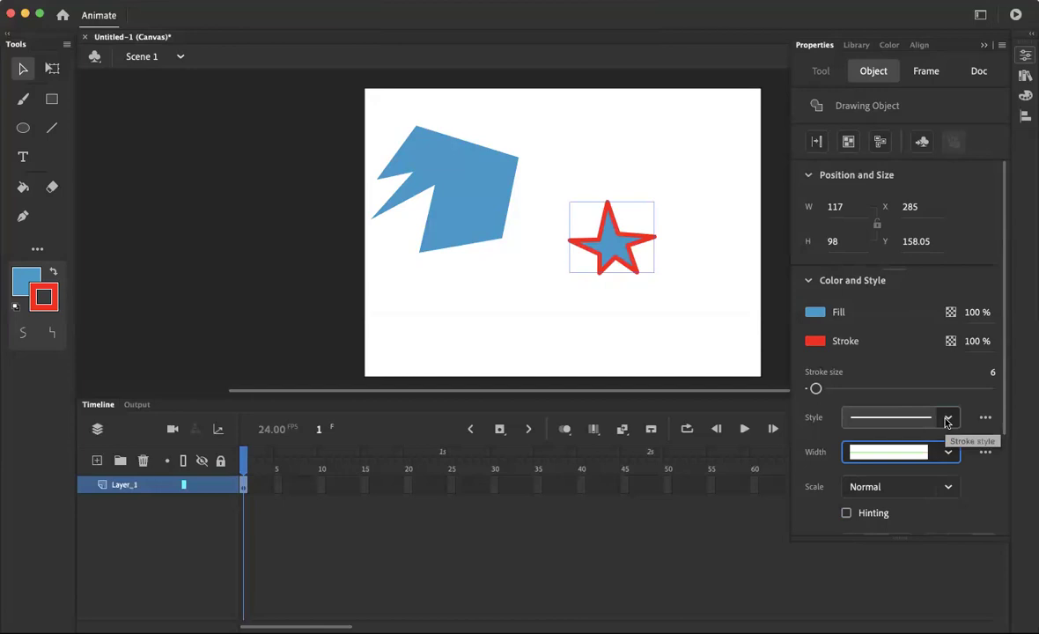
# Step: Try the dashed stroke style on the star, and set its stroke to the speckled stipple style
pyautogui.click(943, 420)
pyautogui.click(892, 490)
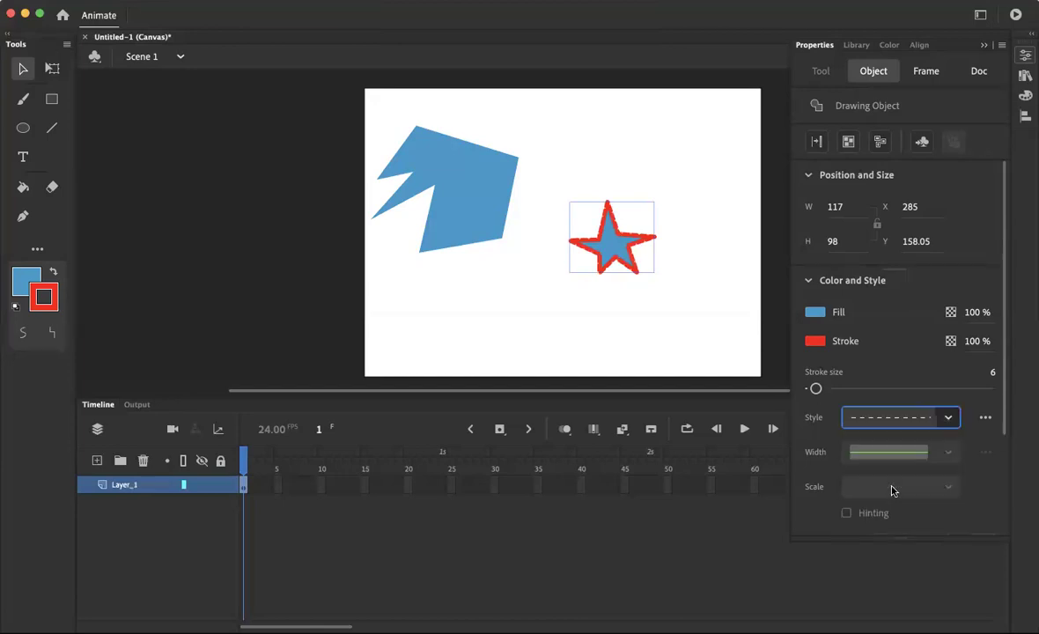
pyautogui.click(948, 420)
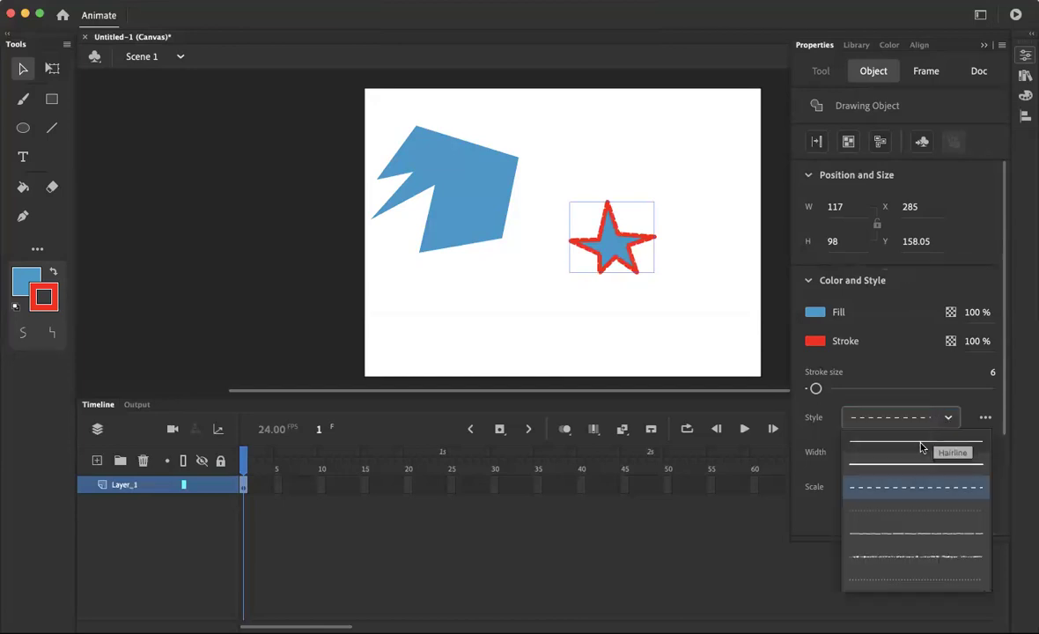
pyautogui.click(878, 556)
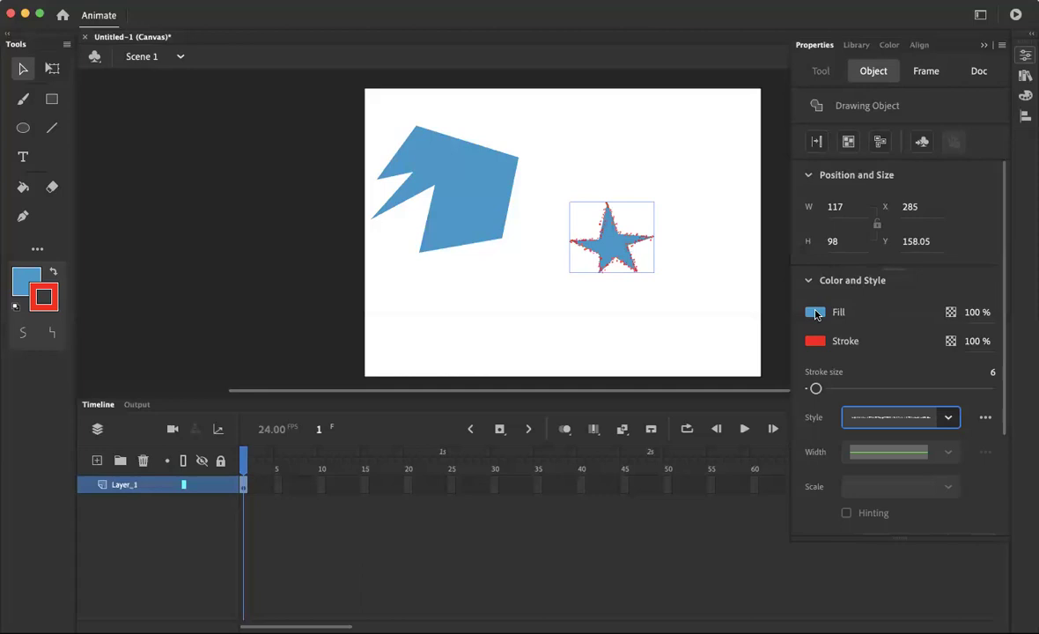
# Step: Set the star's fill to teal #009999, move it up and to the right, and collapse the object properties
pyautogui.click(815, 313)
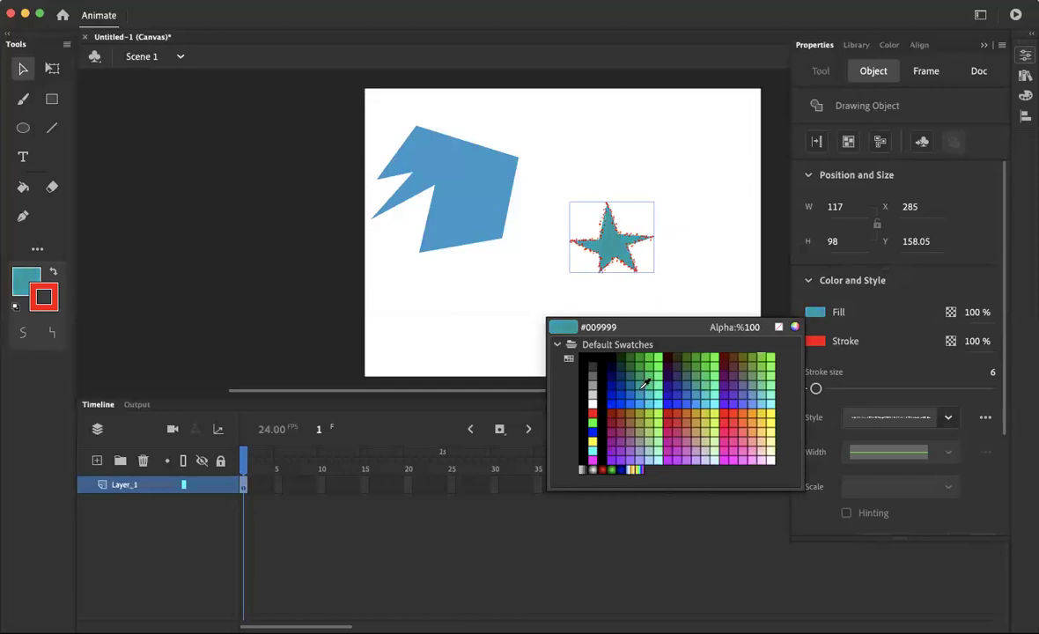
pyautogui.click(645, 383)
pyautogui.moveTo(625, 239); pyautogui.dragTo(653, 193)
pyautogui.press('super+F3')
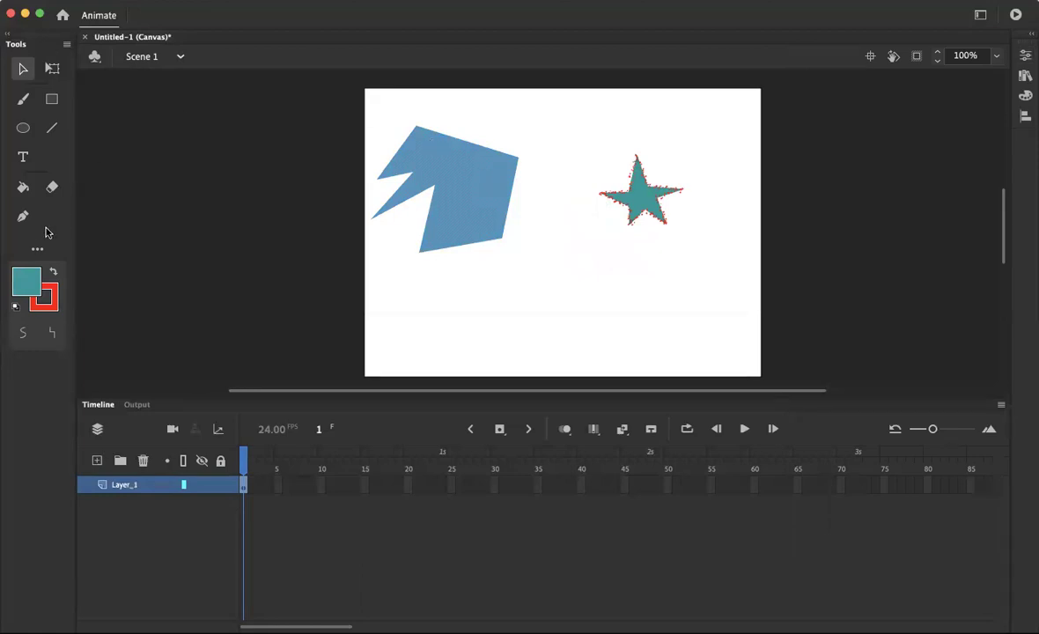
# Step: Examine the additional drawing and editing tools that can be added to the toolbar
pyautogui.click(37, 248)
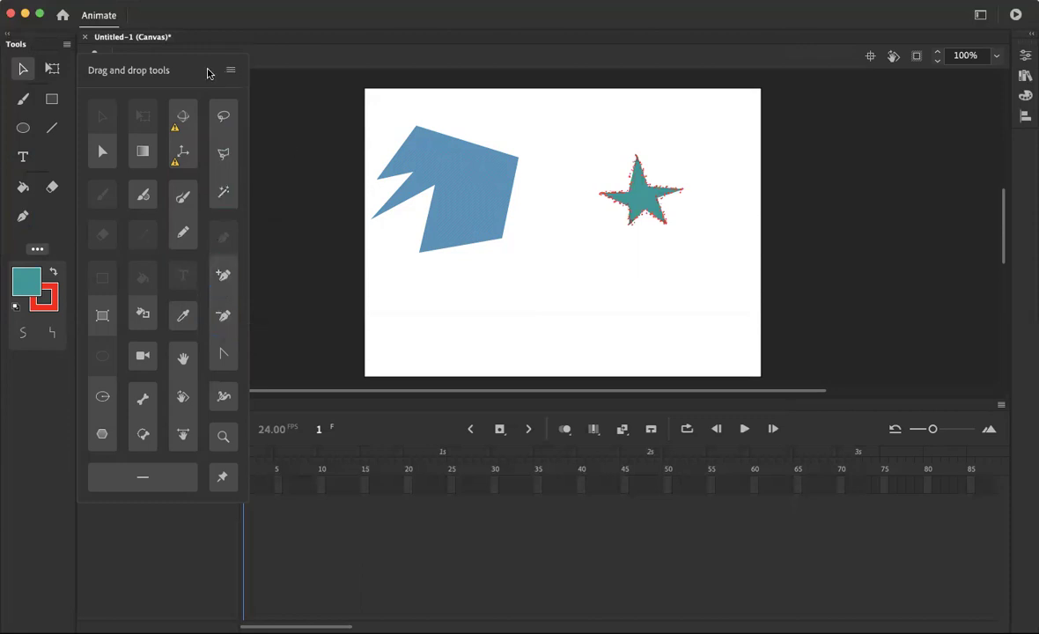
pyautogui.click(24, 68)
pyautogui.click(37, 249)
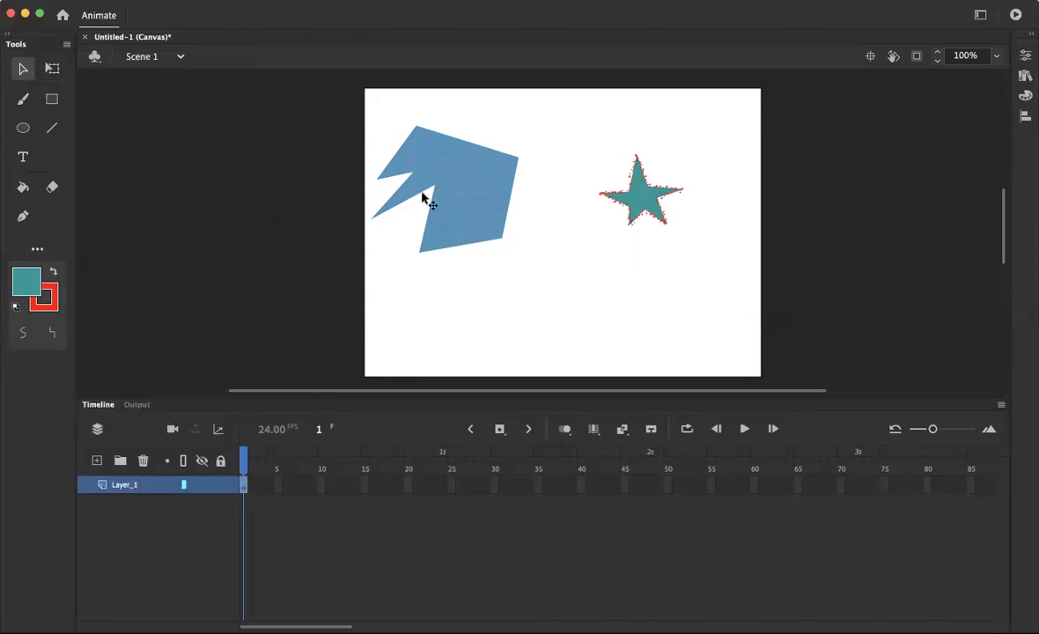
# Step: Move the jagged blue shape down and to the right, and move the star slightly down
pyautogui.moveTo(464, 201); pyautogui.dragTo(499, 232)
pyautogui.moveTo(596, 150); pyautogui.dragTo(685, 248)
pyautogui.moveTo(654, 212); pyautogui.dragTo(652, 245)
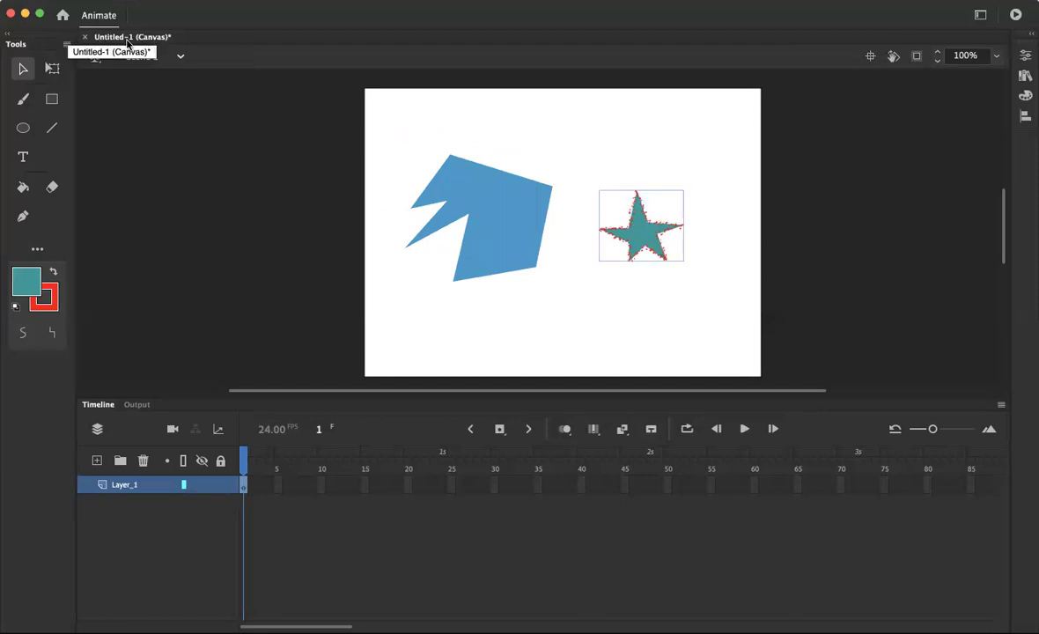
# Step: Save the document in Documents as formas in the Animate Document (*.fla) format
pyautogui.click(101, 1)
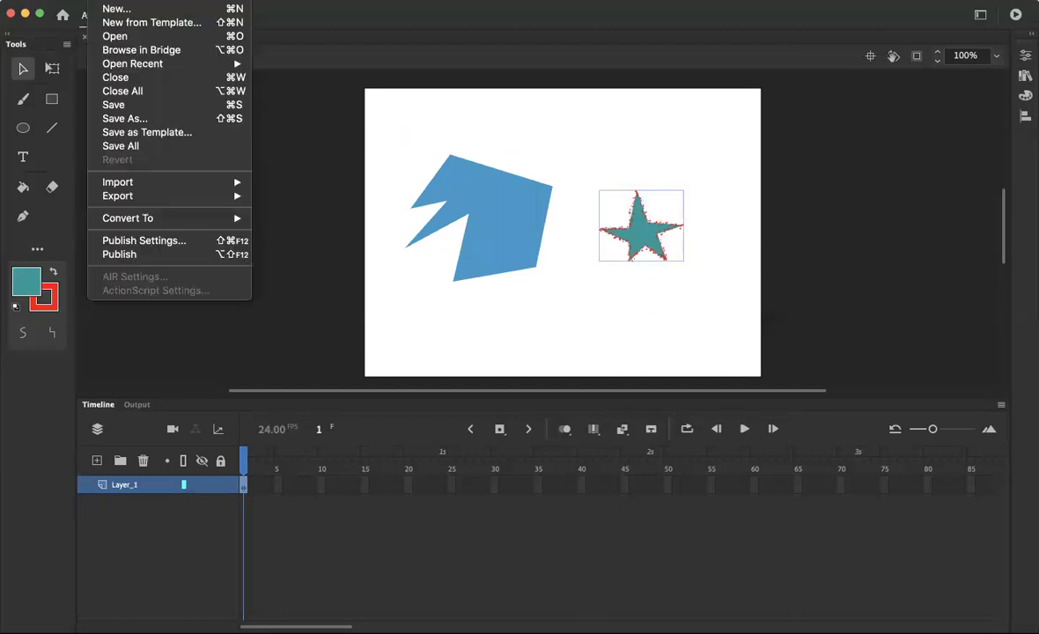
pyautogui.click(130, 106)
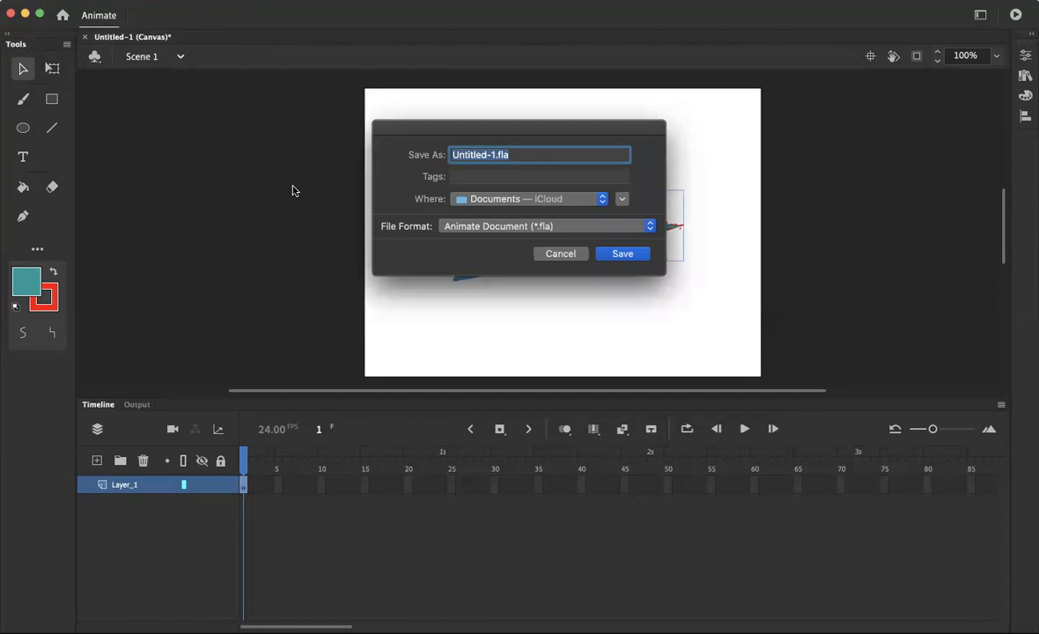
pyautogui.click(494, 154)
pyautogui.moveTo(494, 154); pyautogui.dragTo(429, 154)
pyautogui.press('BackSpace')
pyautogui.write('formas')
pyautogui.click(622, 254)
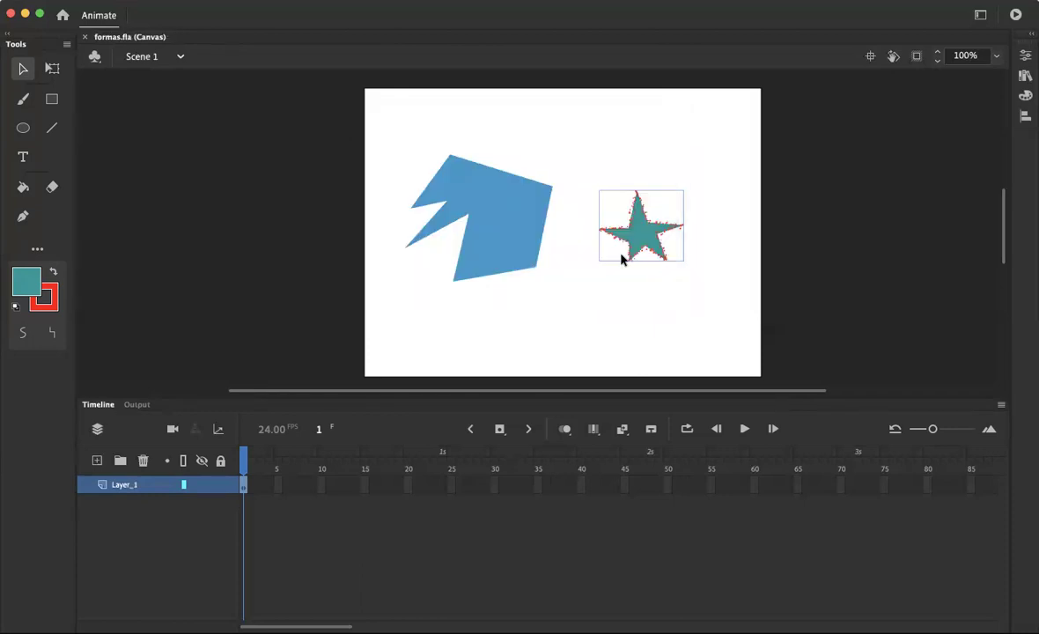